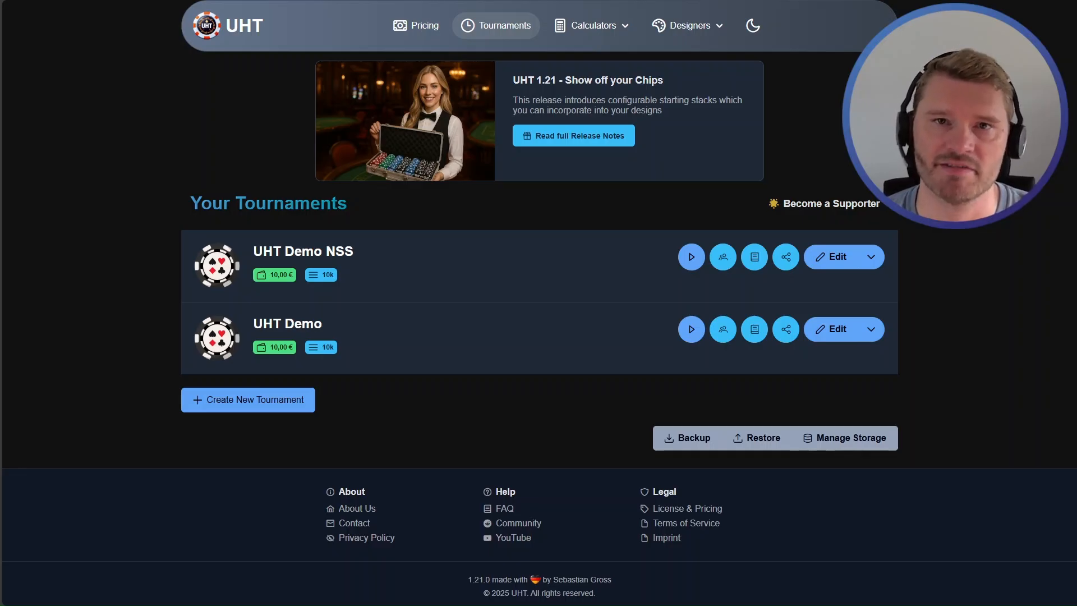
Step: Start a new tournament and enable the starting stack configuration in step 9
{"action": "scroll", "coordinate": [538, 302], "scroll_direction": "down", "scroll_amount": 1}
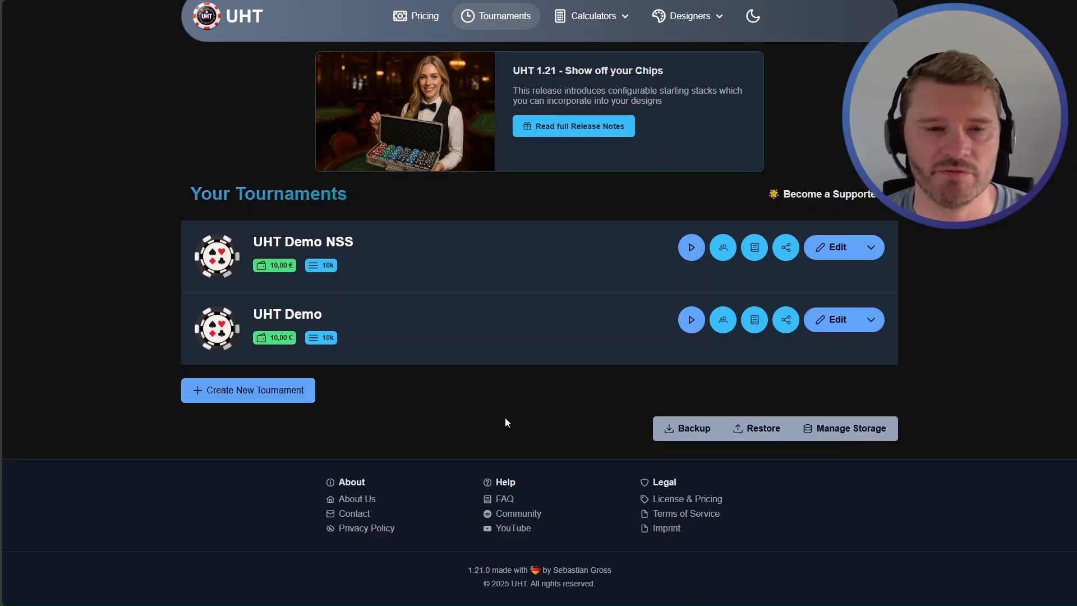
{"action": "left_click", "coordinate": [257, 395]}
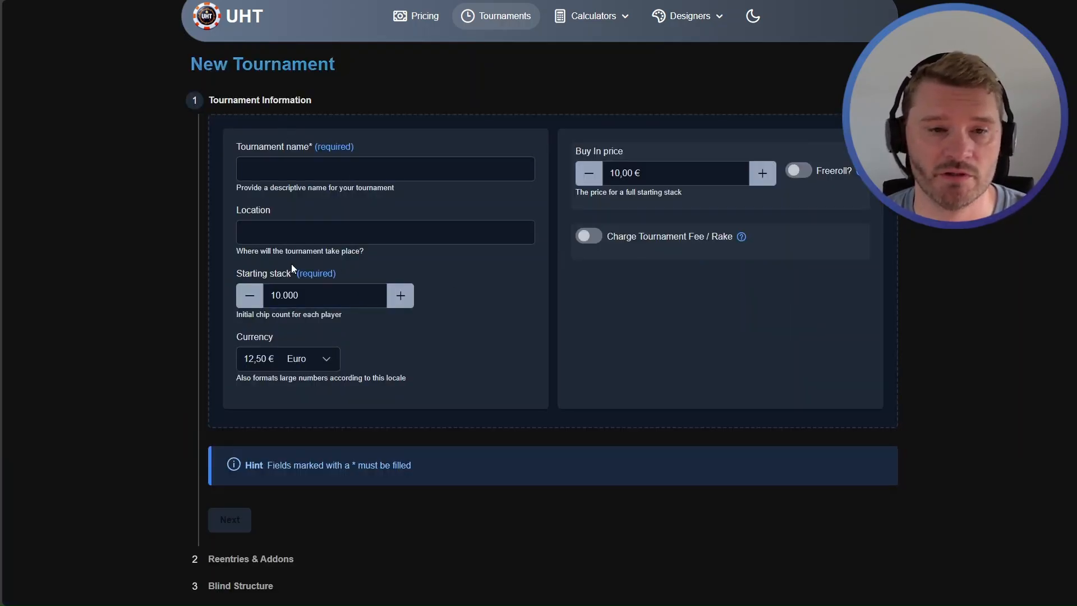
{"action": "scroll", "coordinate": [210, 274], "scroll_direction": "down", "scroll_amount": 5}
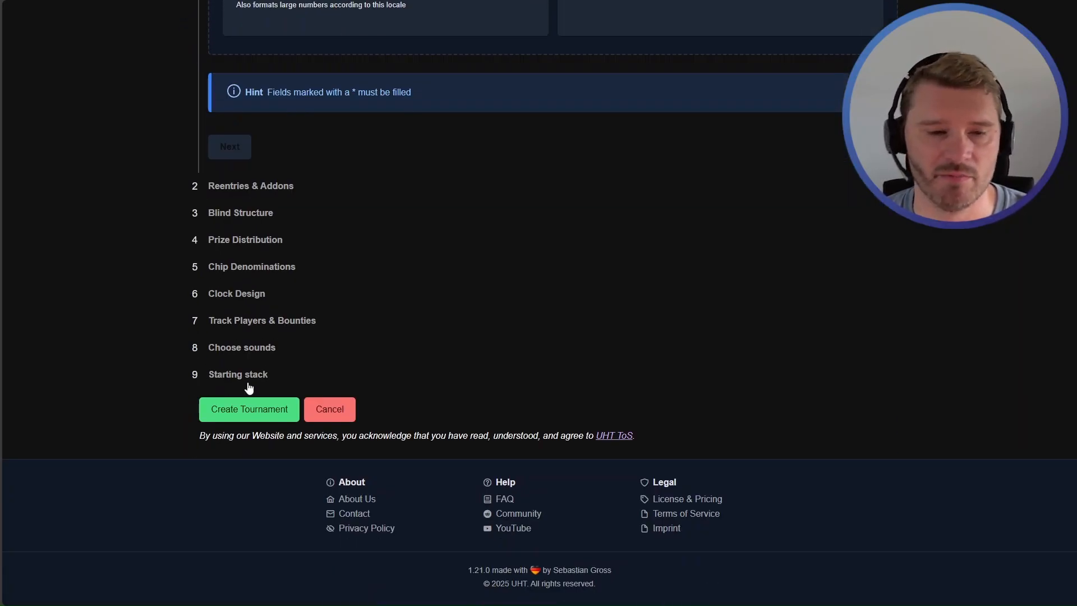
{"action": "left_click", "coordinate": [237, 376]}
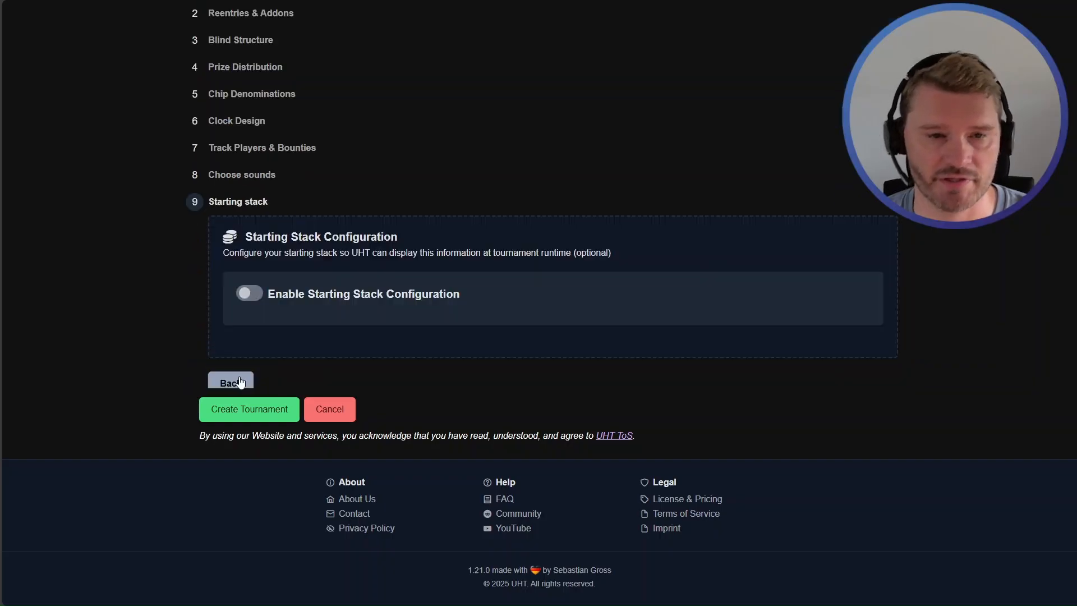
{"action": "left_click", "coordinate": [247, 271]}
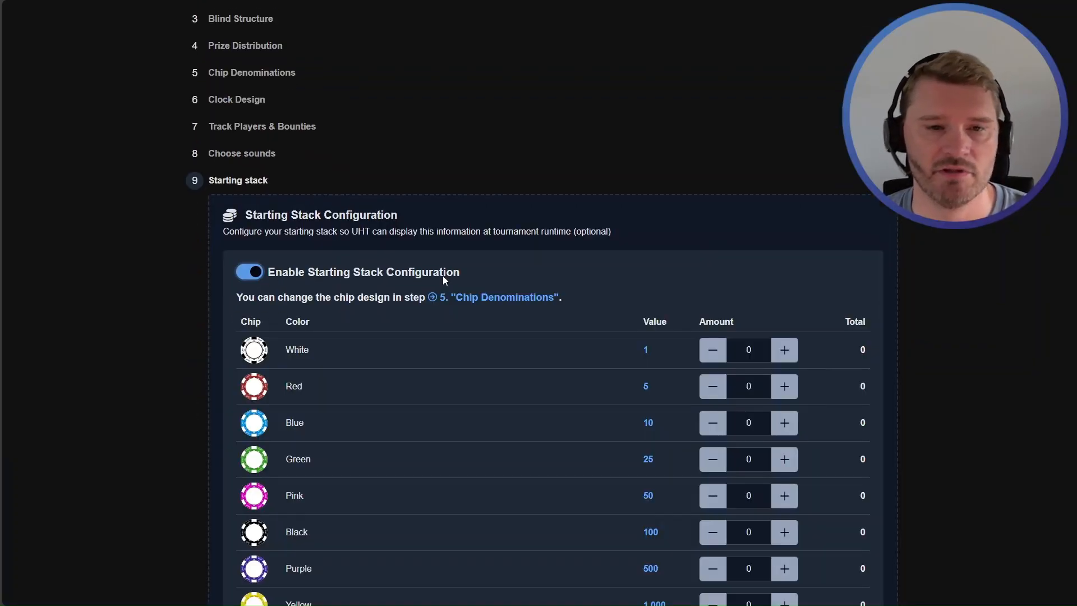
Step: Set the amount of yellow chips in the starting stack to 6
{"action": "scroll", "coordinate": [443, 273], "scroll_direction": "down", "scroll_amount": 3}
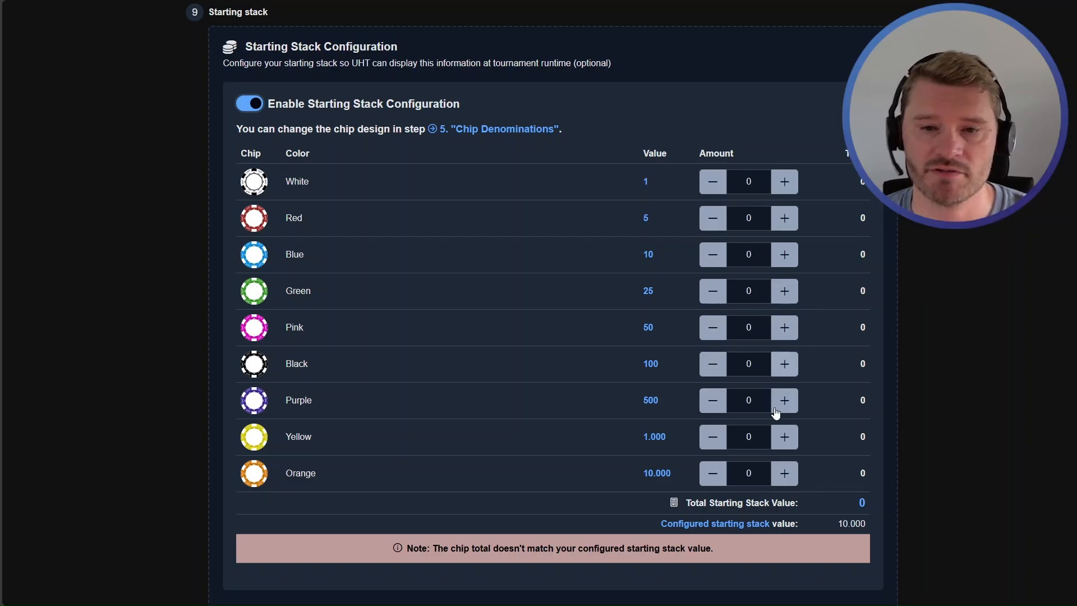
{"action": "left_click", "coordinate": [784, 439]}
{"action": "left_click", "coordinate": [784, 439]}
{"action": "left_click", "coordinate": [784, 439]}
{"action": "left_click", "coordinate": [784, 441]}
{"action": "left_click", "coordinate": [784, 440]}
{"action": "left_click", "coordinate": [785, 440]}
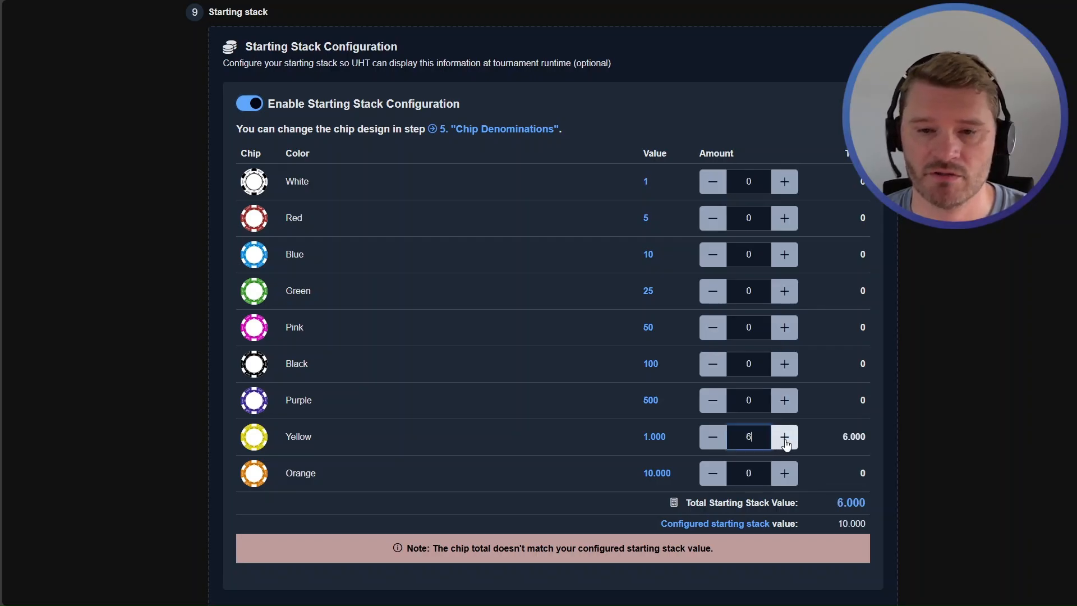
Step: Set the starting stack's purple chips to 5 and its black chips to 5
{"action": "left_click", "coordinate": [786, 403]}
{"action": "left_click", "coordinate": [786, 403]}
{"action": "left_click", "coordinate": [786, 402]}
{"action": "left_click", "coordinate": [786, 404]}
{"action": "left_click", "coordinate": [787, 403]}
{"action": "left_click", "coordinate": [785, 365]}
{"action": "left_click", "coordinate": [785, 365]}
{"action": "left_click", "coordinate": [784, 365]}
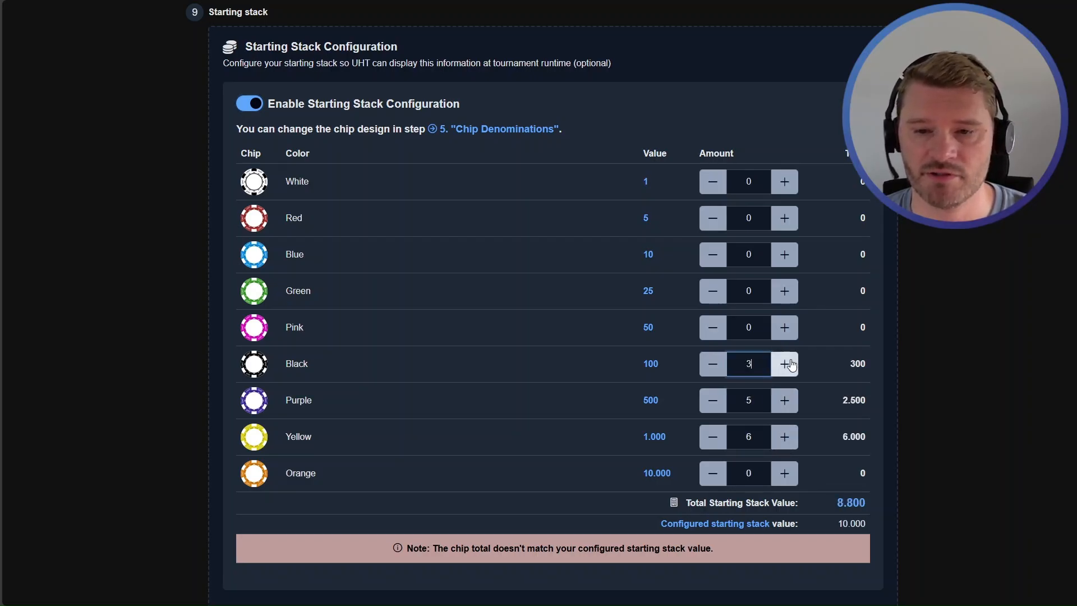
{"action": "left_click", "coordinate": [784, 365]}
{"action": "left_click", "coordinate": [784, 365]}
Step: Set the amount of pink chips in the starting stack to 9
{"action": "double_click", "coordinate": [791, 337]}
{"action": "double_click", "coordinate": [790, 333]}
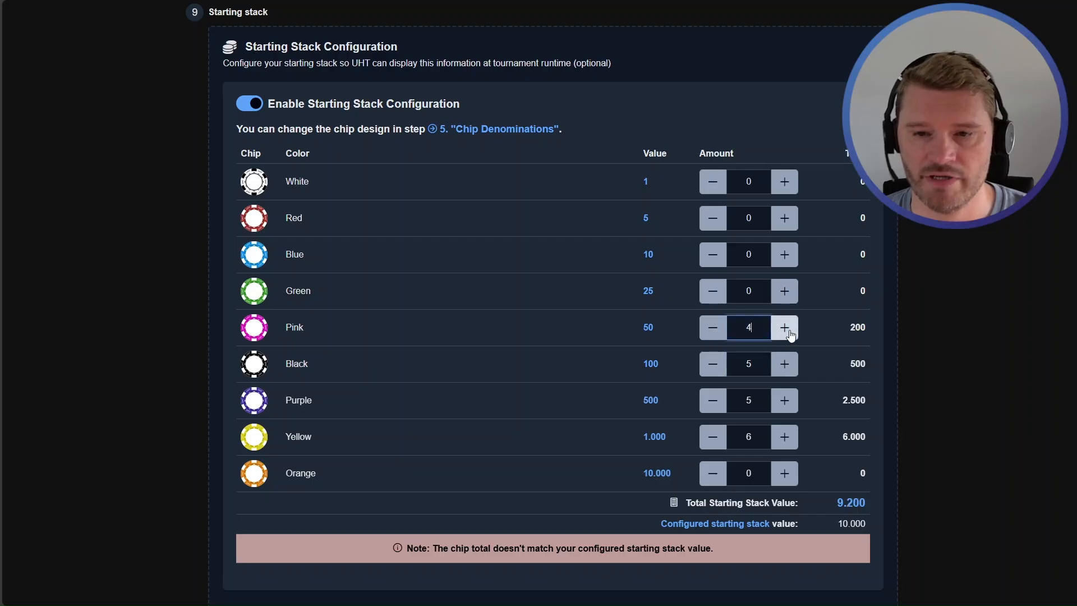
{"action": "double_click", "coordinate": [788, 331]}
{"action": "double_click", "coordinate": [788, 323]}
{"action": "left_click", "coordinate": [787, 318]}
Step: Leave the green chips at 0 and set the amount of blue chips to 5
{"action": "left_click", "coordinate": [784, 291]}
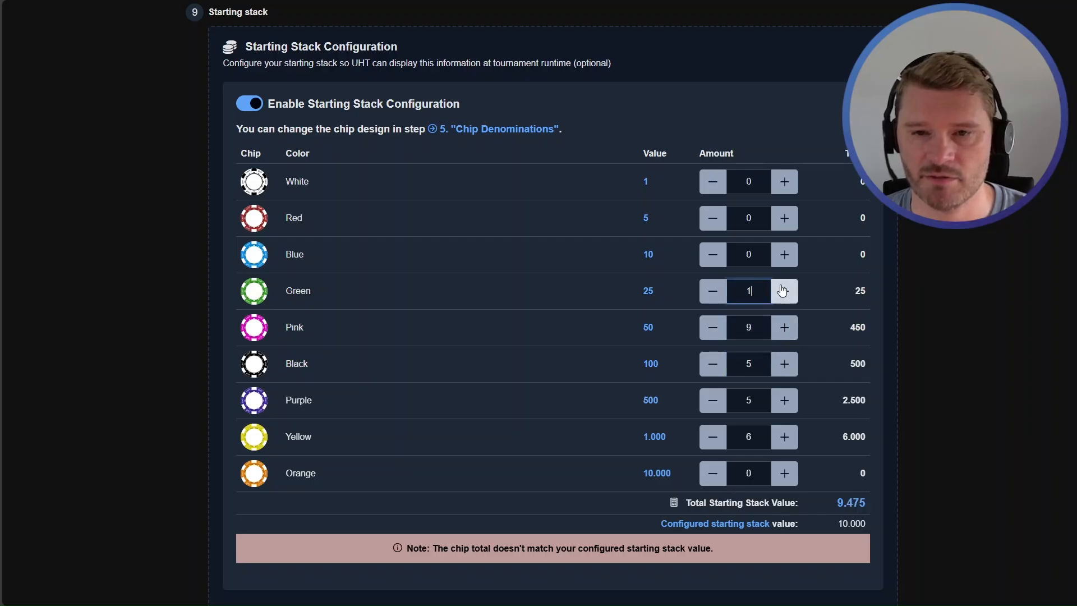
{"action": "left_click", "coordinate": [713, 290]}
{"action": "left_click", "coordinate": [783, 256]}
{"action": "left_click", "coordinate": [783, 256]}
{"action": "left_click", "coordinate": [783, 256]}
{"action": "left_click", "coordinate": [783, 256]}
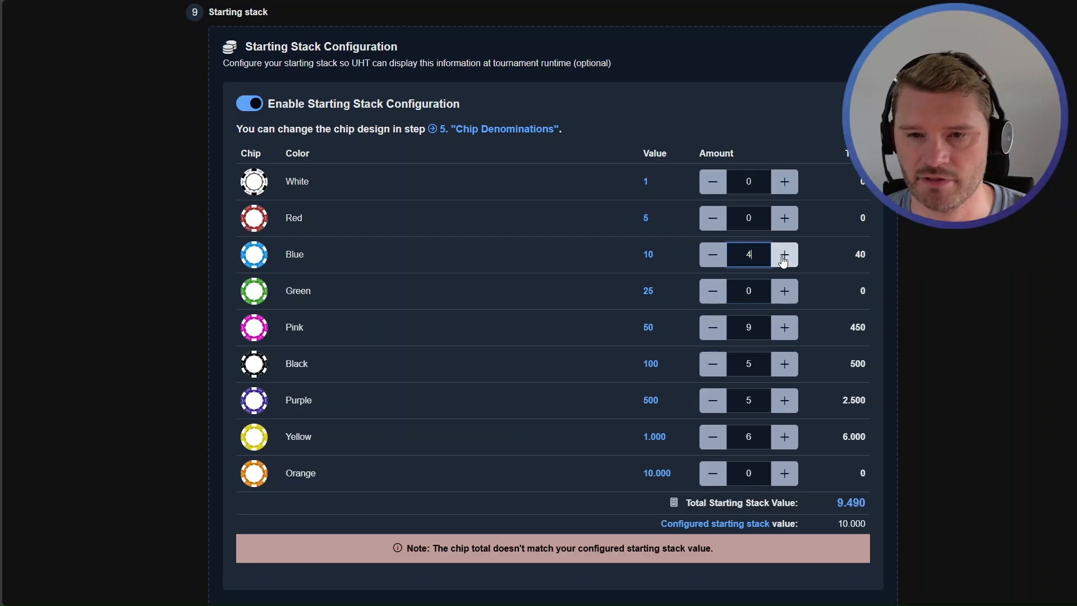
{"action": "left_click", "coordinate": [783, 255]}
Step: Raise the pink chips to 19 so the chip total matches the configured starting stack value
{"action": "left_click", "coordinate": [789, 329]}
{"action": "double_click", "coordinate": [790, 329]}
{"action": "left_click", "coordinate": [790, 330]}
{"action": "double_click", "coordinate": [790, 330]}
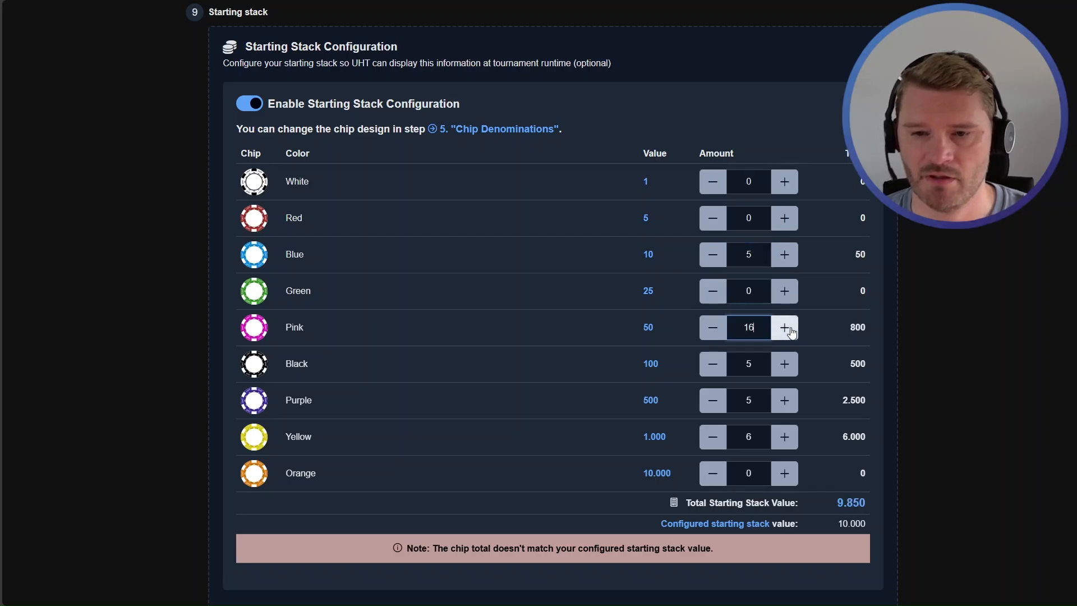
{"action": "double_click", "coordinate": [790, 330]}
{"action": "double_click", "coordinate": [790, 329]}
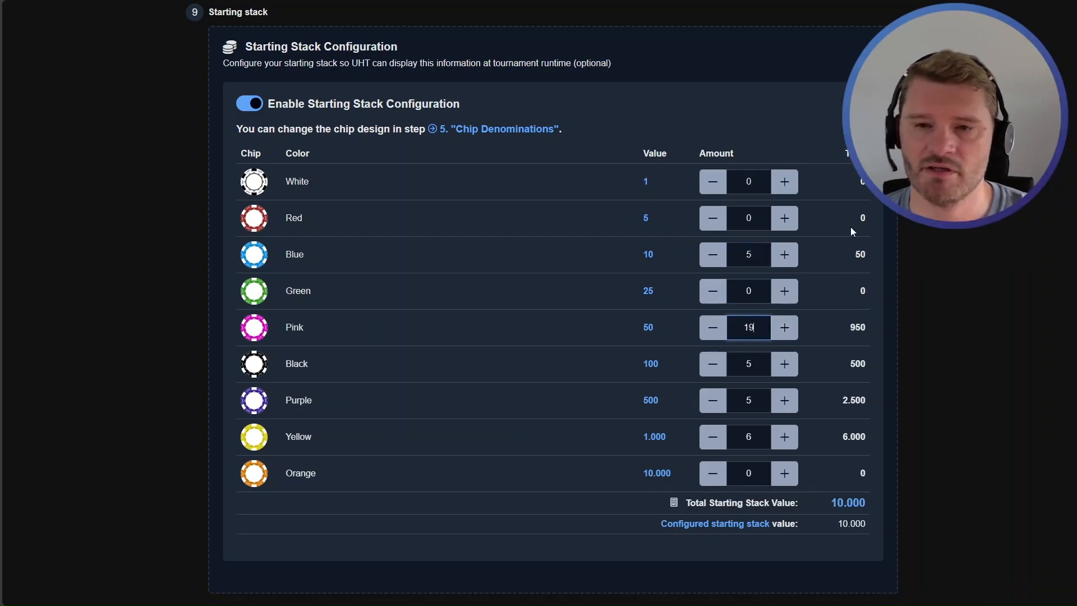
{"action": "scroll", "coordinate": [847, 259], "scroll_direction": "down", "scroll_amount": 1}
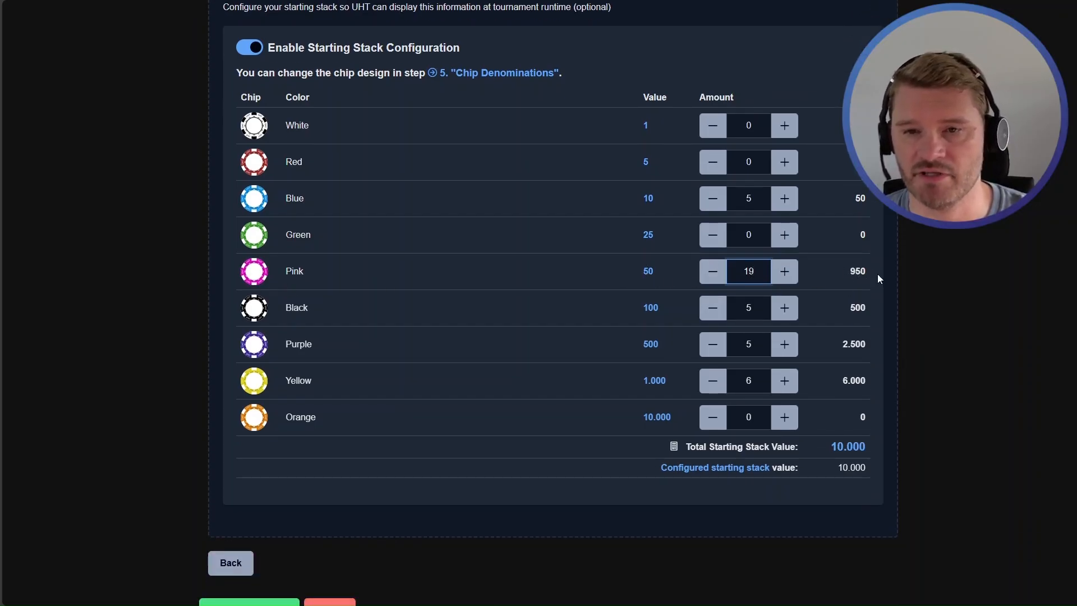
{"action": "left_click", "coordinate": [831, 447]}
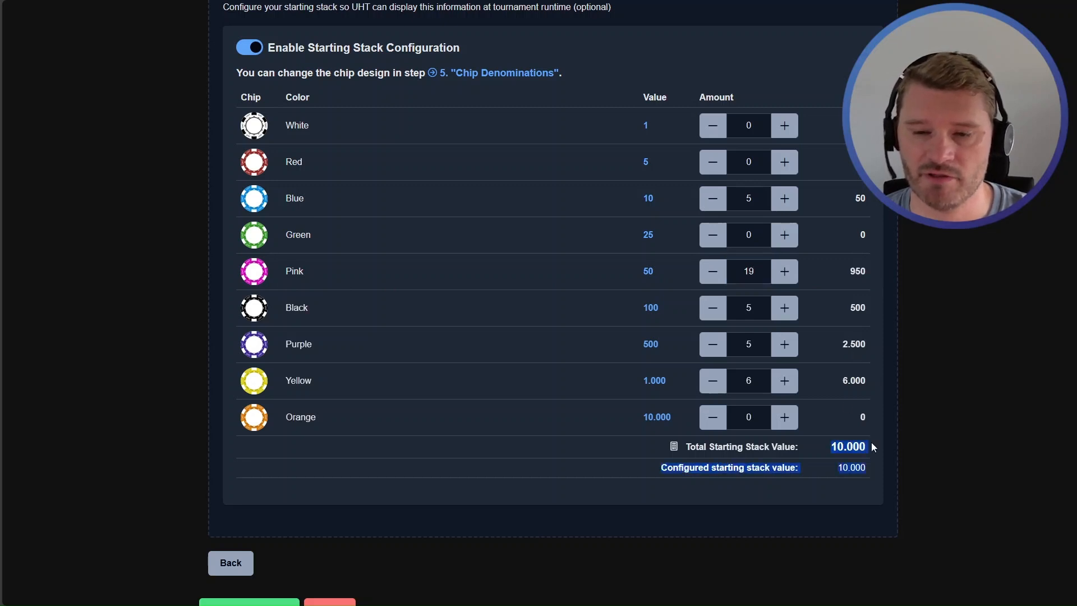
Step: Try adding one orange chip to test the starting stack mismatch check, and remove it again
{"action": "scroll", "coordinate": [859, 465], "scroll_direction": "down", "scroll_amount": 1}
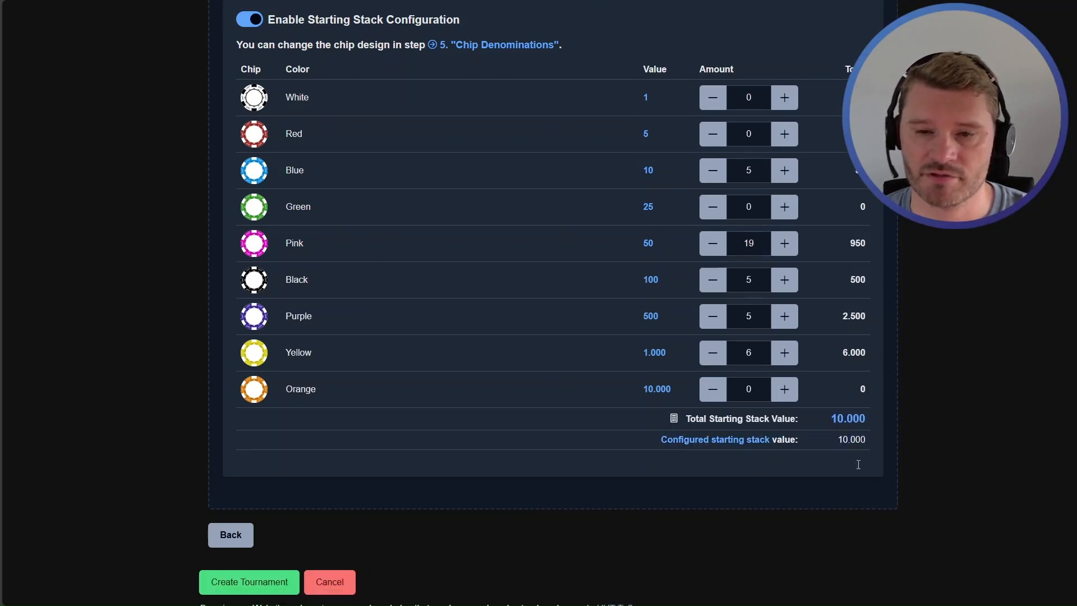
{"action": "left_click", "coordinate": [785, 361]}
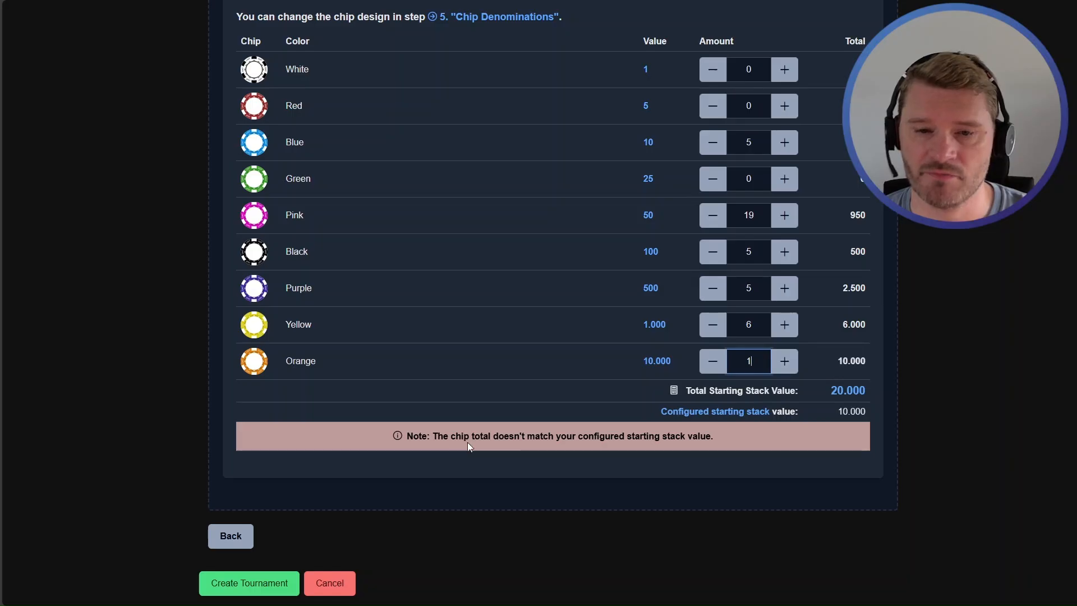
{"action": "left_click_drag", "start_coordinate": [432, 436], "coordinate": [648, 435]}
{"action": "left_click", "coordinate": [757, 436]}
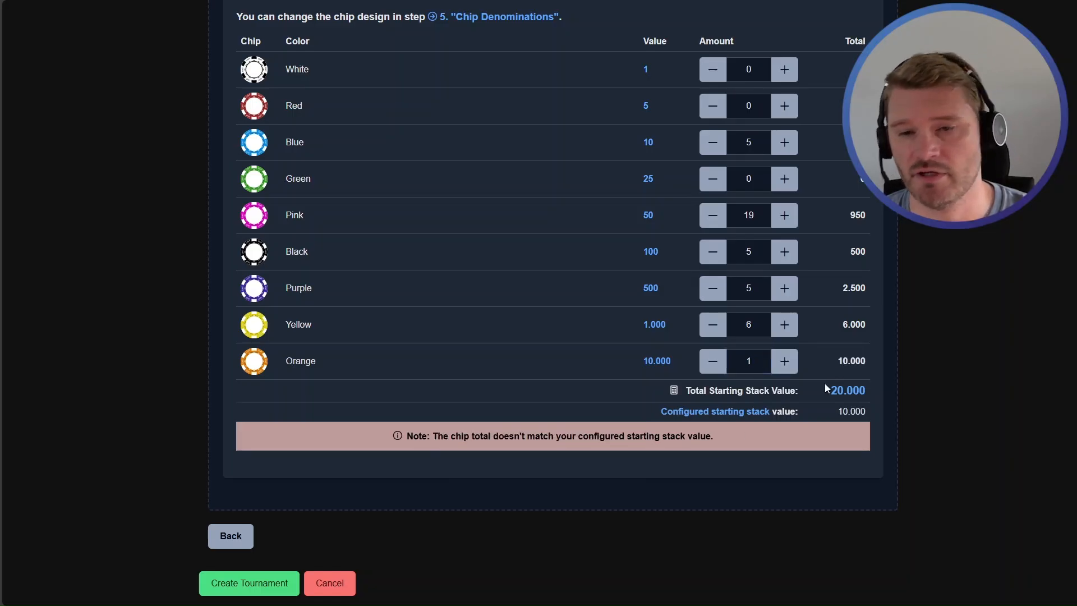
{"action": "left_click_drag", "start_coordinate": [839, 411], "coordinate": [870, 412]}
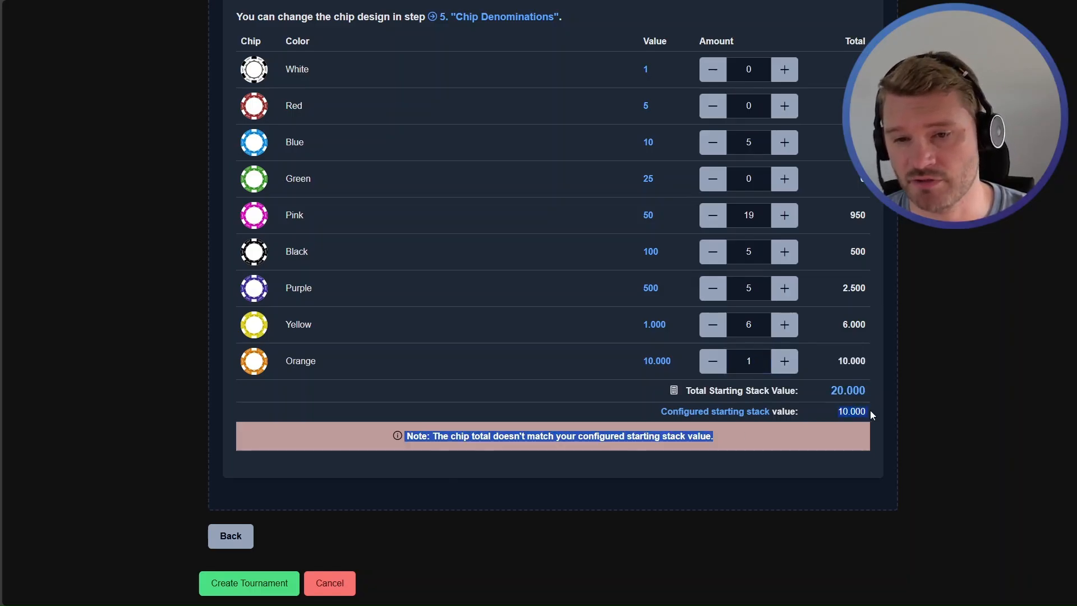
{"action": "left_click", "coordinate": [869, 412]}
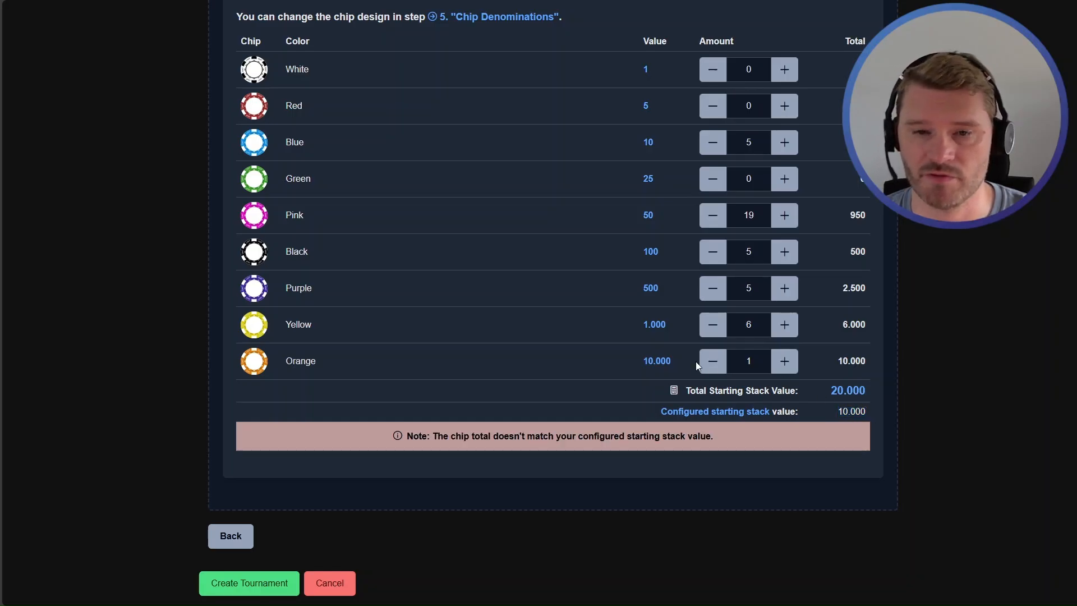
{"action": "left_click", "coordinate": [710, 363]}
Step: Switch the active chip design to powerpoker hurricane in Chip Denominations and review the chips in the starting stack
{"action": "scroll", "coordinate": [702, 376], "scroll_direction": "up", "scroll_amount": 1}
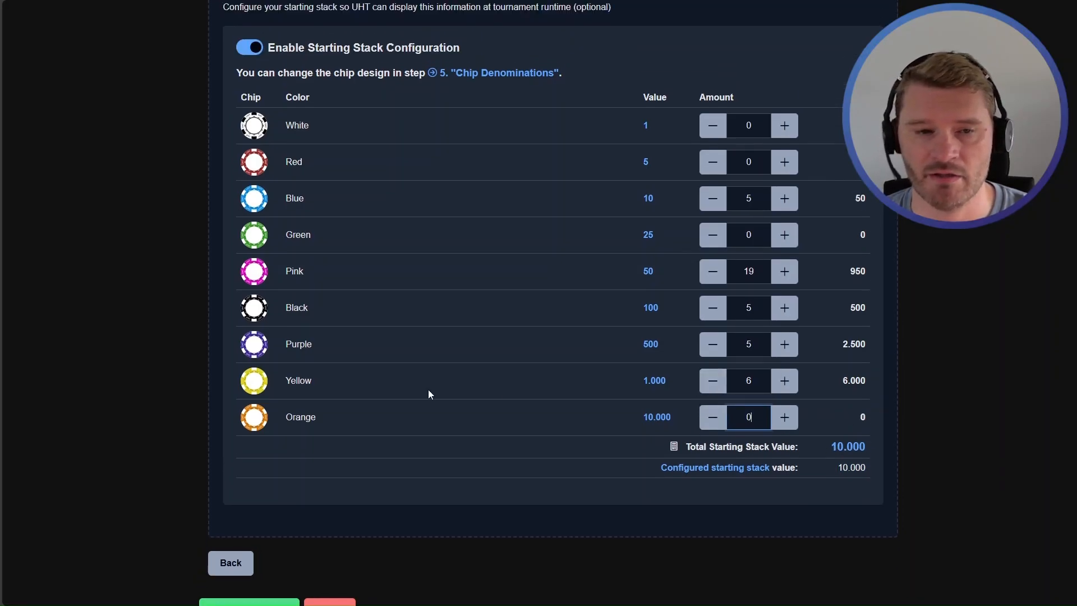
{"action": "scroll", "coordinate": [432, 391], "scroll_direction": "up", "scroll_amount": 1}
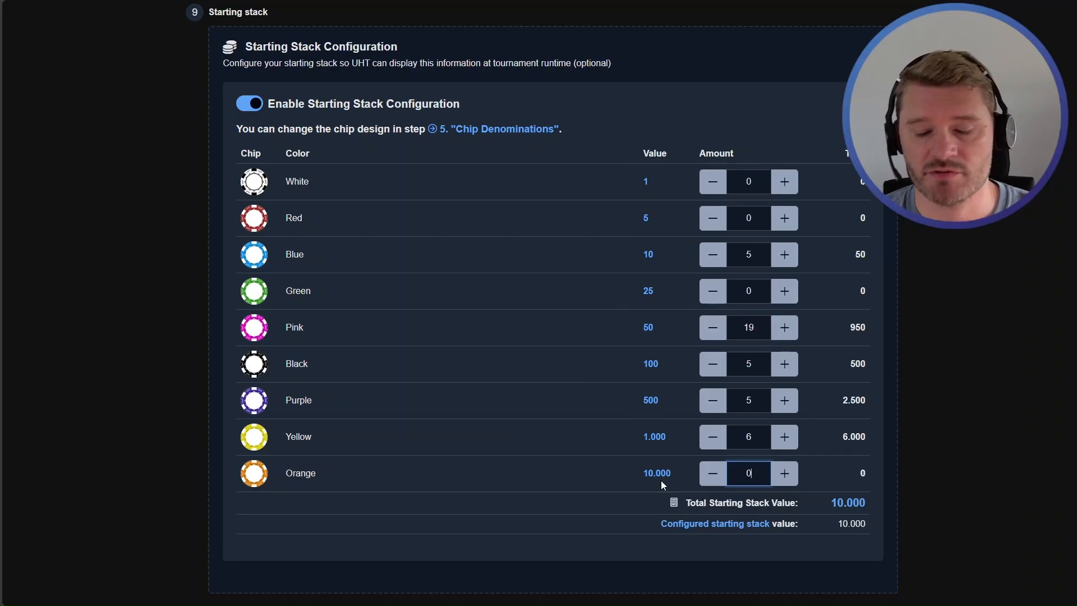
{"action": "scroll", "coordinate": [535, 455], "scroll_direction": "up", "scroll_amount": 4}
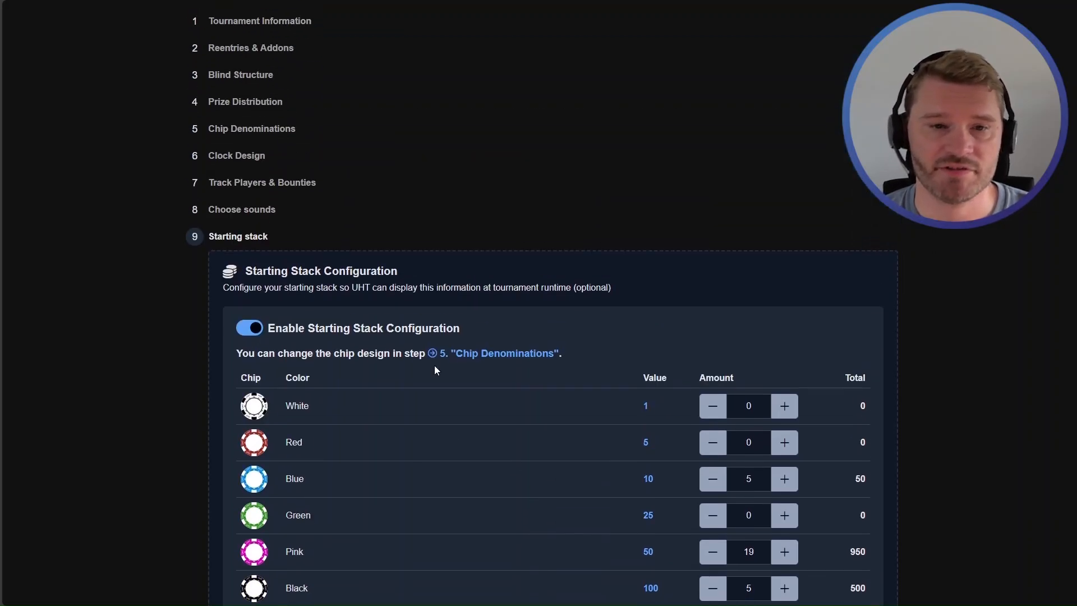
{"action": "left_click", "coordinate": [501, 353]}
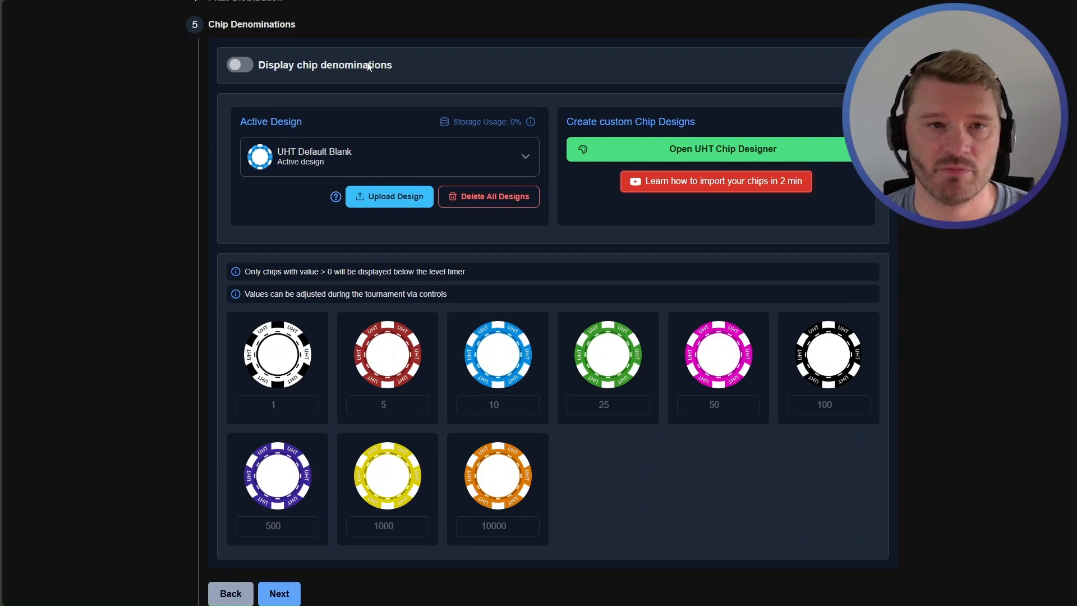
{"action": "scroll", "coordinate": [319, 73], "scroll_direction": "down", "scroll_amount": 1}
{"action": "left_click", "coordinate": [329, 103]}
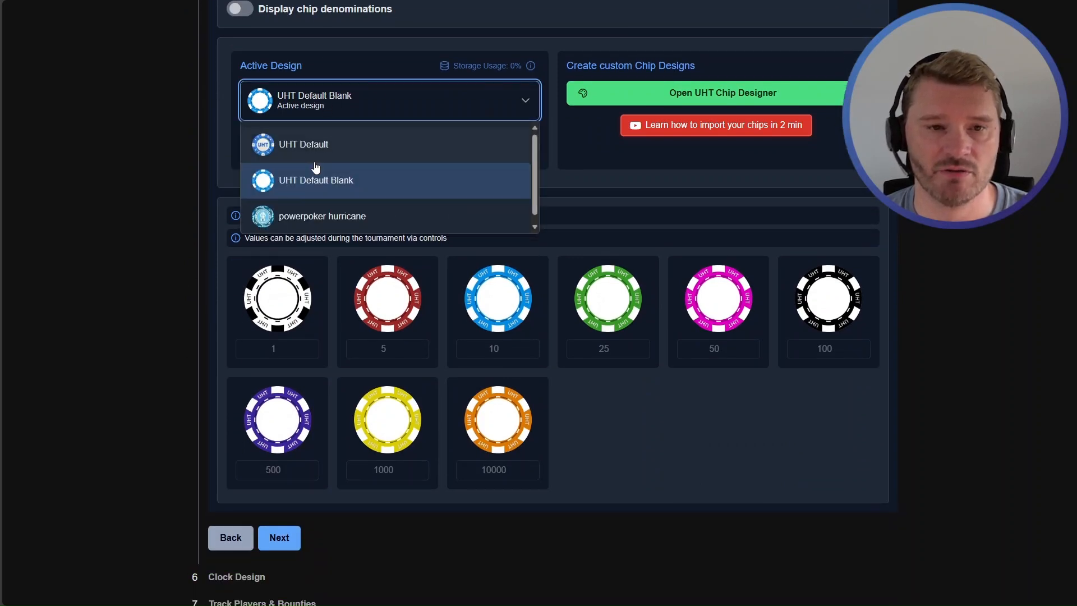
{"action": "left_click", "coordinate": [317, 211]}
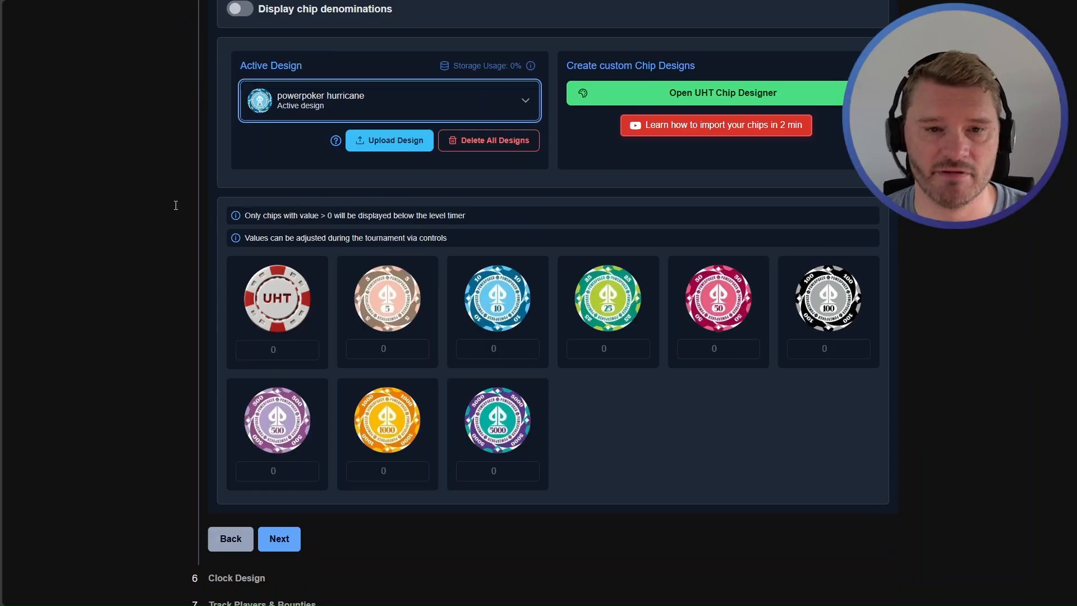
{"action": "scroll", "coordinate": [165, 336], "scroll_direction": "down", "scroll_amount": 2}
{"action": "scroll", "coordinate": [166, 337], "scroll_direction": "down", "scroll_amount": 3}
{"action": "left_click", "coordinate": [241, 376]}
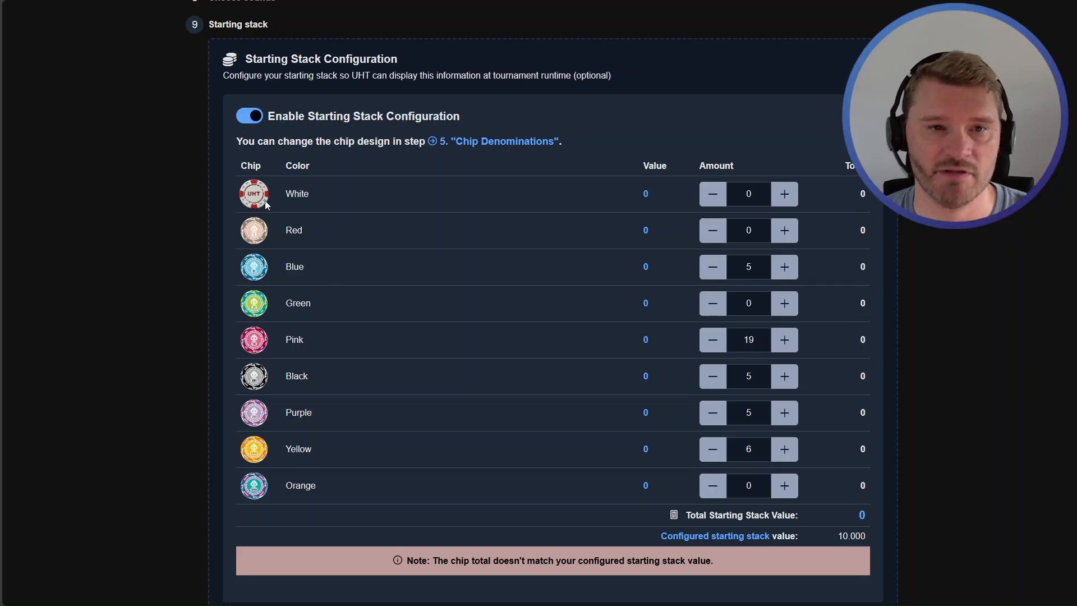
Step: Enable the display of chip denominations and give the powerpoker hurricane 5000 chip a value of 5000
{"action": "left_click", "coordinate": [485, 141]}
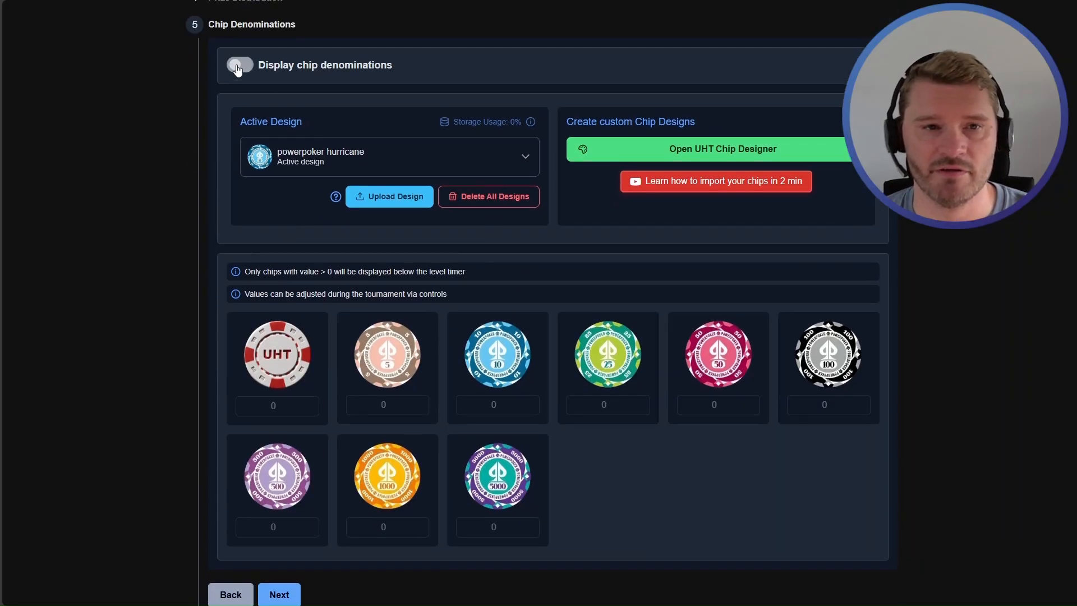
{"action": "left_click", "coordinate": [237, 67]}
{"action": "scroll", "coordinate": [372, 200], "scroll_direction": "down", "scroll_amount": 2}
{"action": "left_click", "coordinate": [507, 415]}
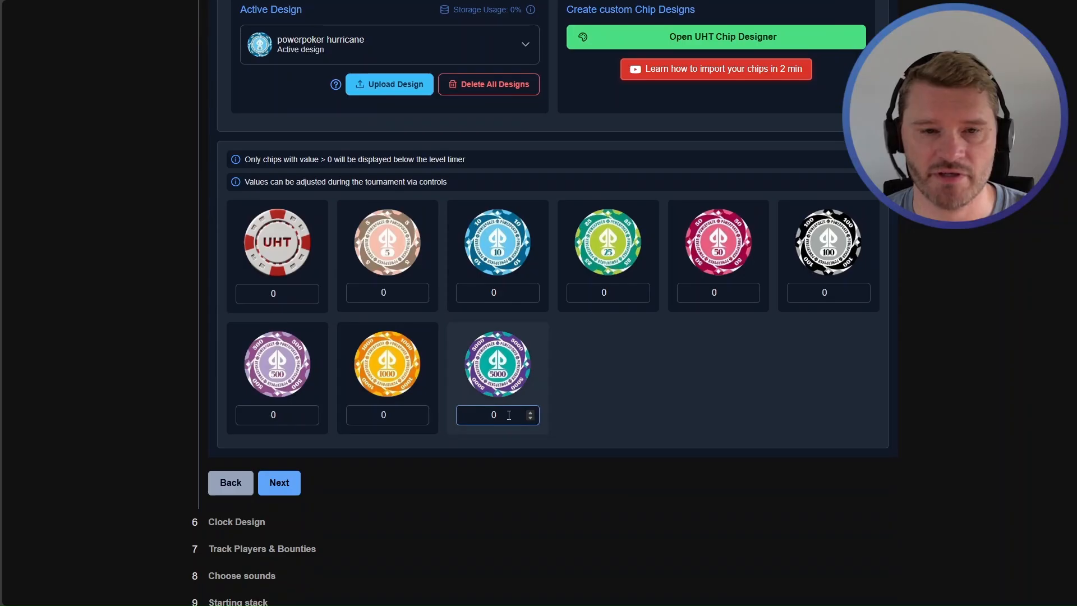
{"action": "left_click_drag", "start_coordinate": [508, 415], "coordinate": [477, 415]}
{"action": "type", "text": "5000"}
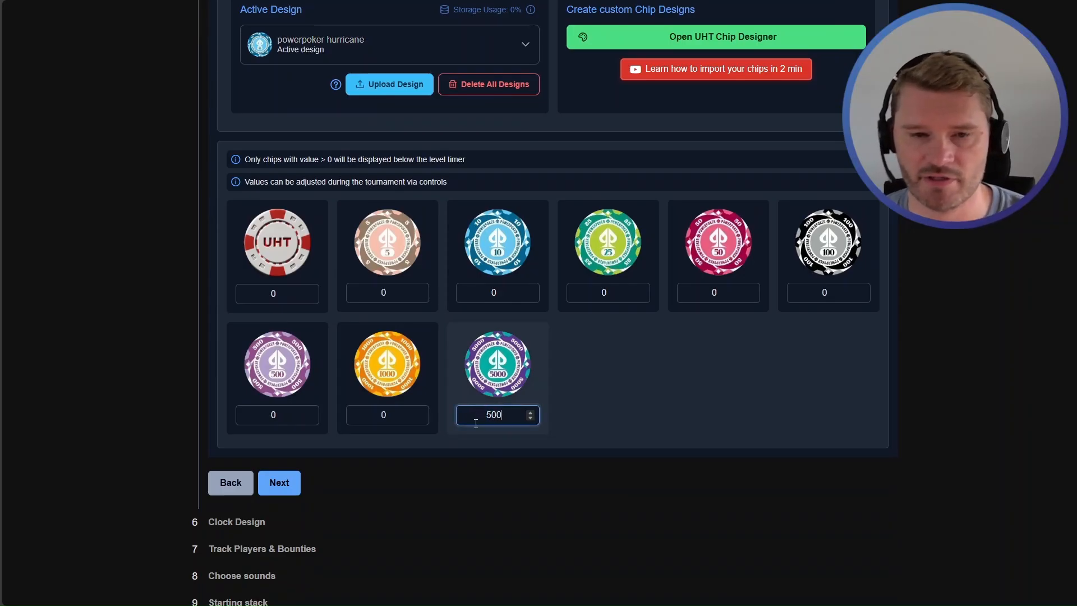
Step: Set the active chip design back to UHT Default Blank and return to the starting stack configuration
{"action": "scroll", "coordinate": [311, 140], "scroll_direction": "up", "scroll_amount": 1}
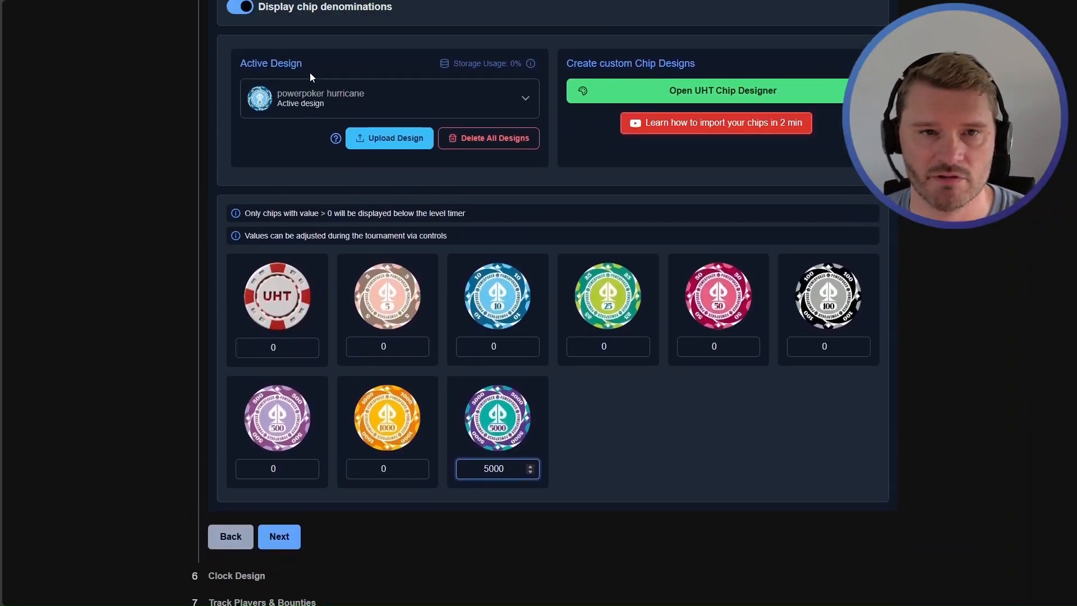
{"action": "left_click", "coordinate": [312, 98]}
{"action": "left_click", "coordinate": [338, 179]}
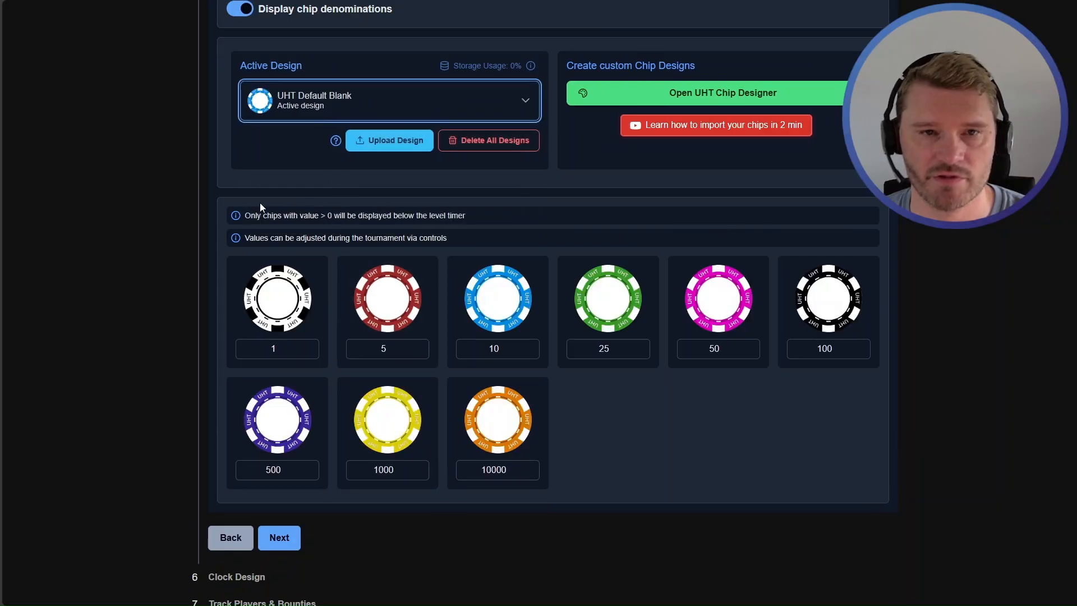
{"action": "scroll", "coordinate": [281, 482], "scroll_direction": "down", "scroll_amount": 3}
{"action": "left_click", "coordinate": [249, 487]}
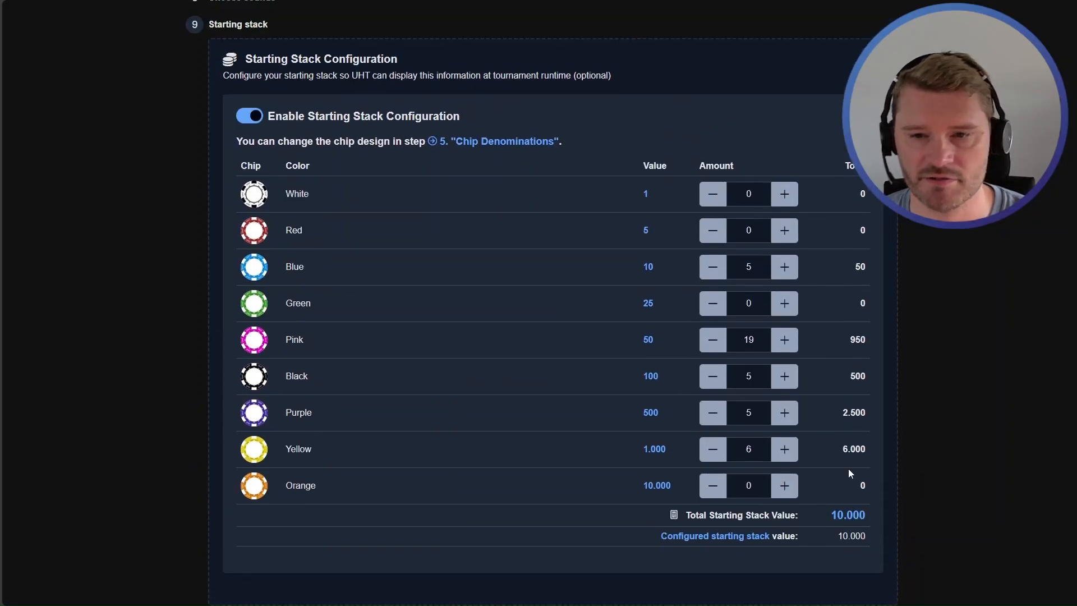
Step: Set the value of the orange UHT Default Blank chip to 5000 in Chip Denominations
{"action": "scroll", "coordinate": [513, 235], "scroll_direction": "up", "scroll_amount": 4}
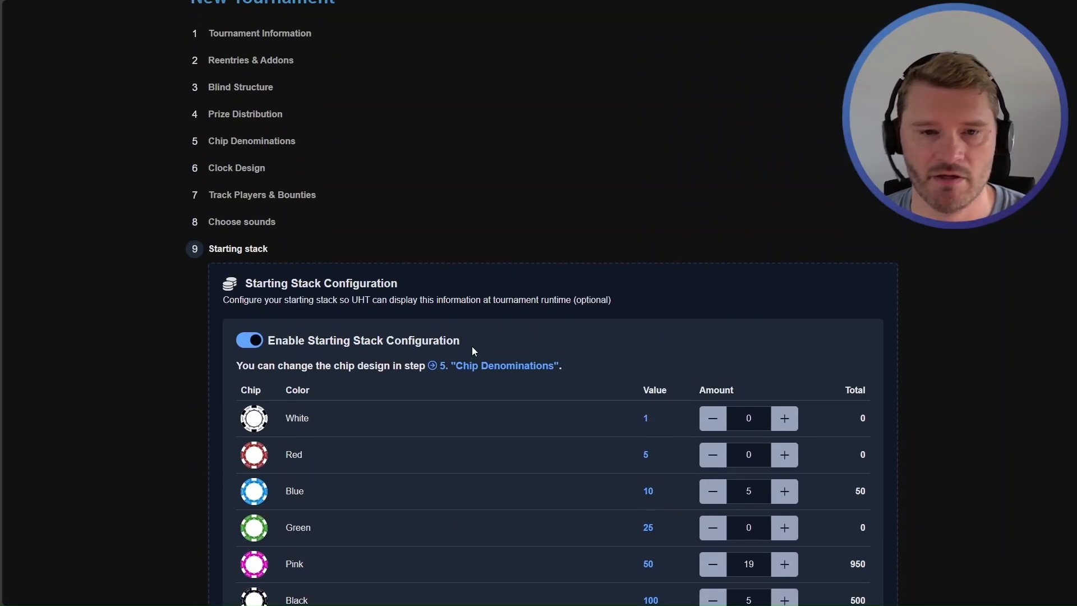
{"action": "left_click", "coordinate": [480, 370]}
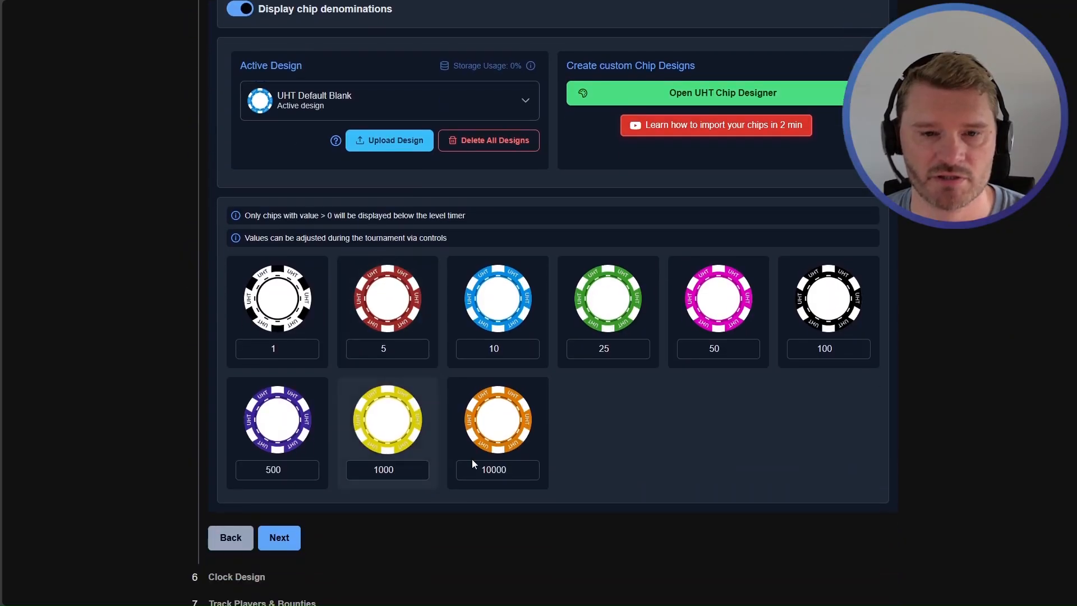
{"action": "double_click", "coordinate": [518, 472]}
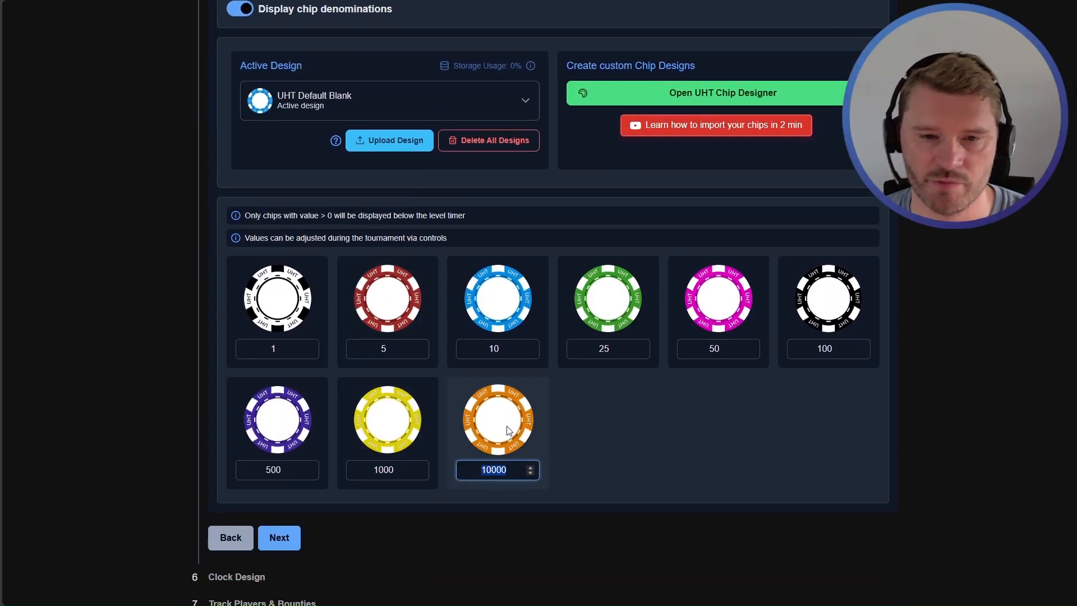
{"action": "type", "text": "5000"}
Step: Switch the display of chip denominations off, on and off again, checking the chip value fields
{"action": "scroll", "coordinate": [388, 228], "scroll_direction": "up", "scroll_amount": 4}
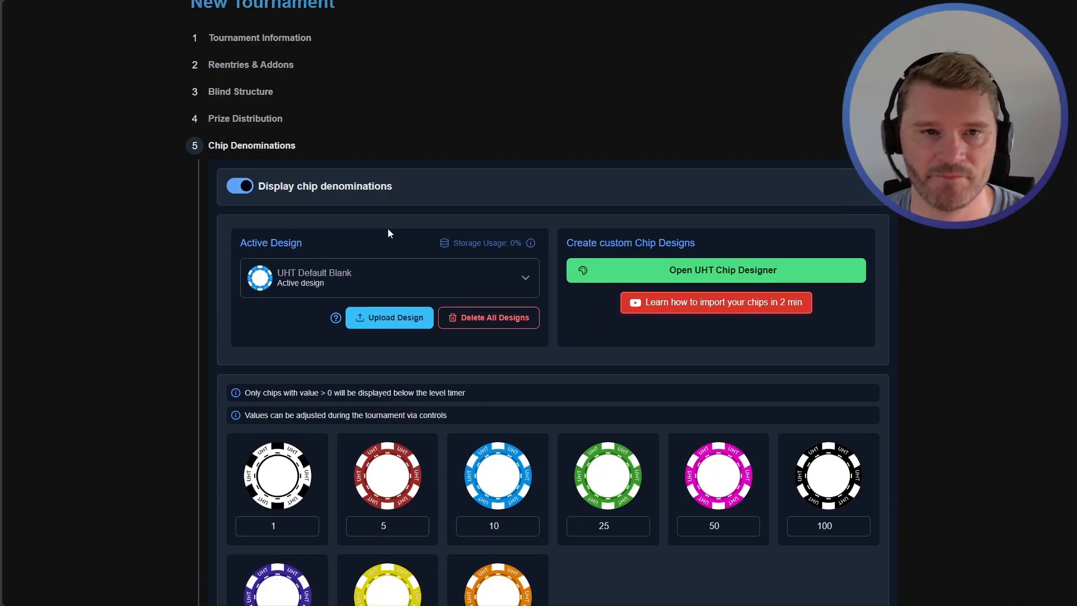
{"action": "left_click", "coordinate": [241, 235]}
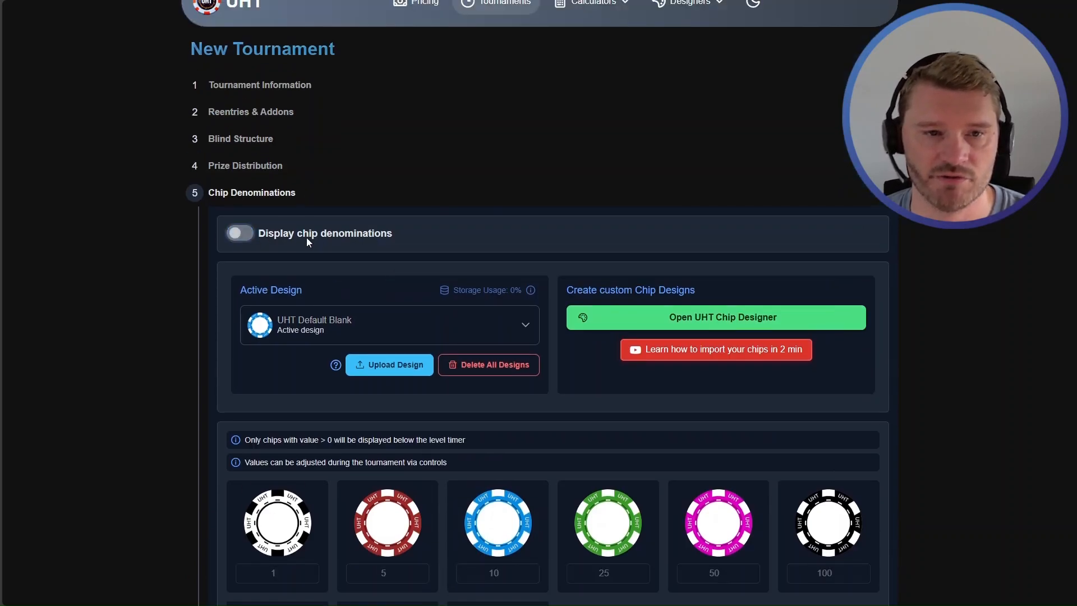
{"action": "scroll", "coordinate": [306, 237], "scroll_direction": "down", "scroll_amount": 4}
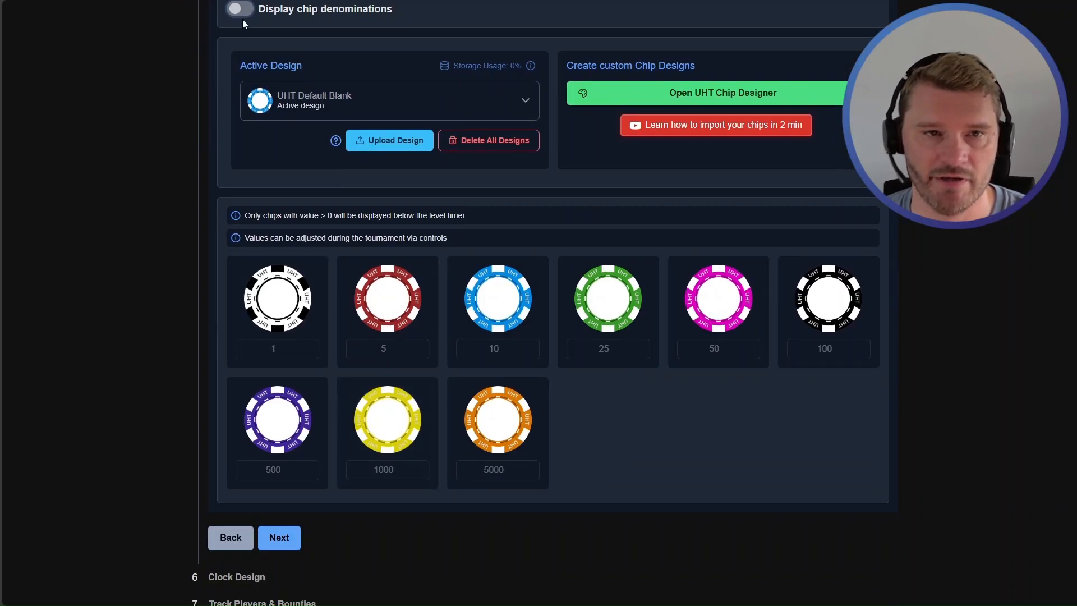
{"action": "left_click", "coordinate": [241, 10]}
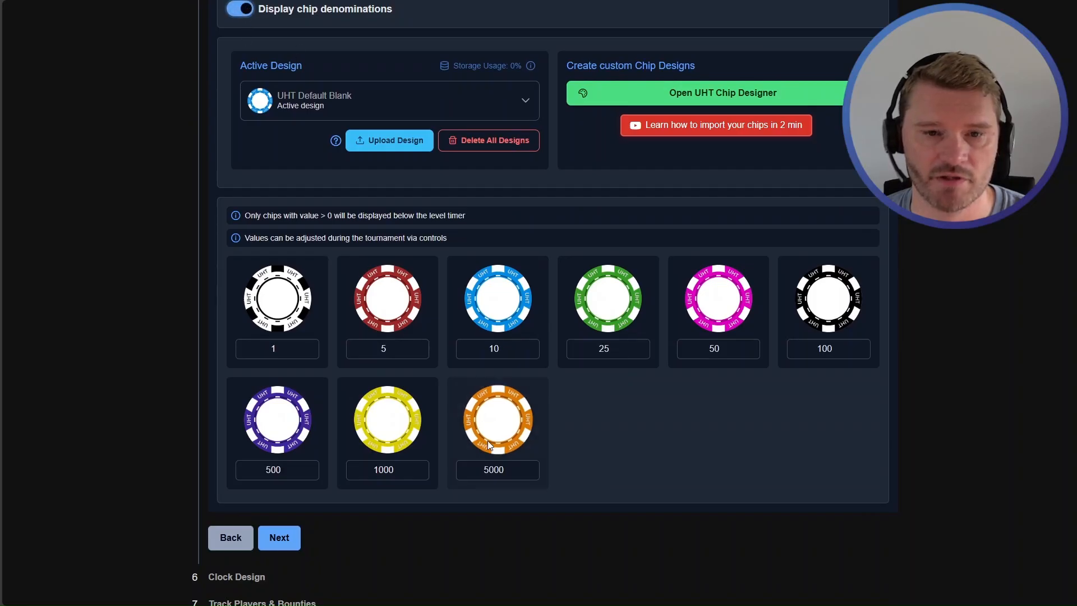
{"action": "left_click", "coordinate": [243, 13]}
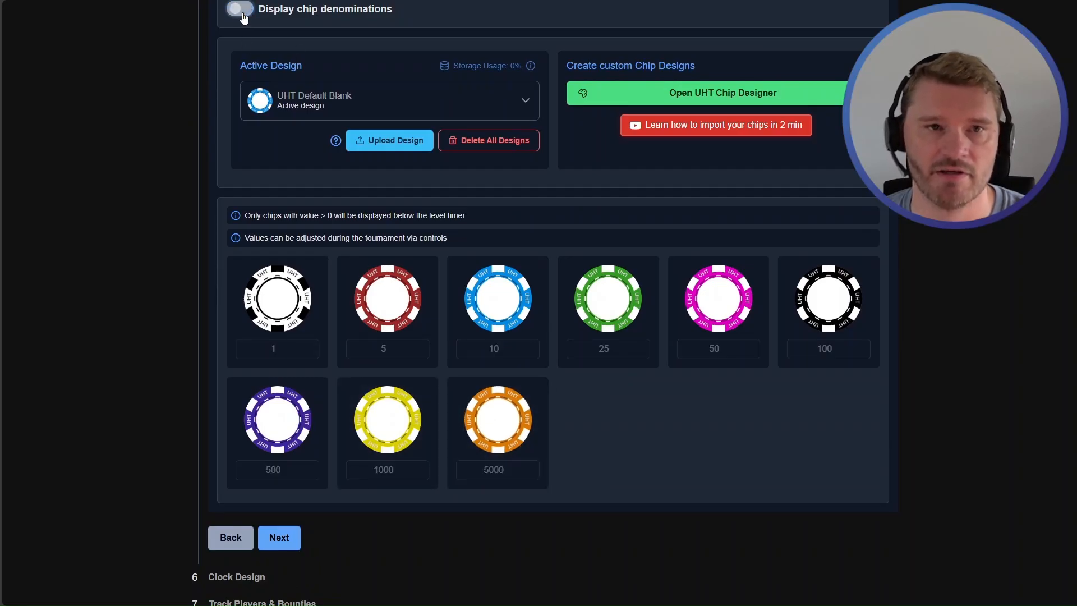
{"action": "scroll", "coordinate": [156, 190], "scroll_direction": "down", "scroll_amount": 2}
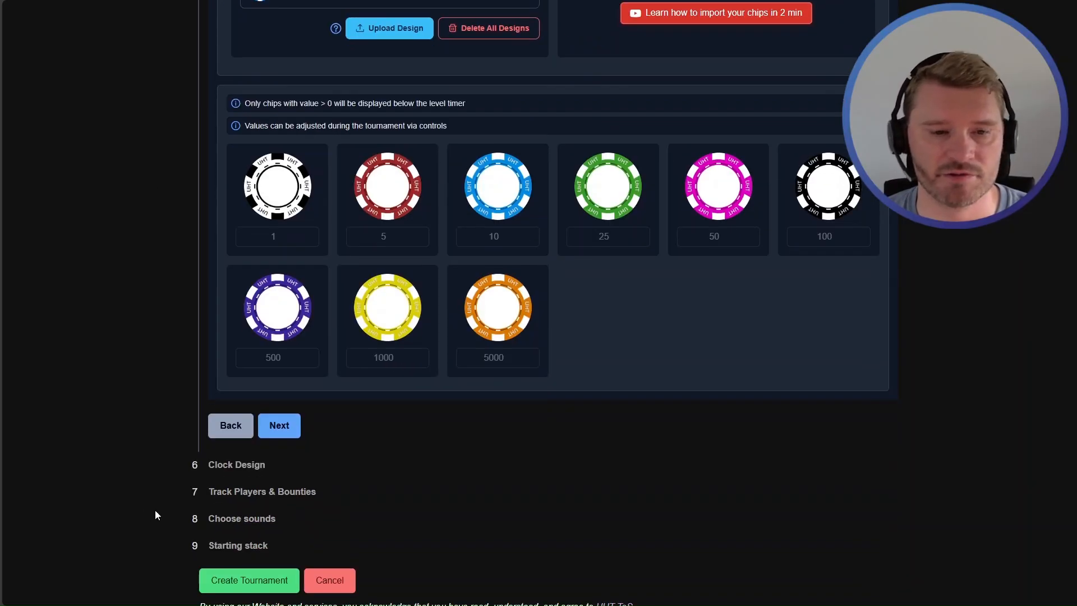
Step: Review the chips in the starting stack configuration and cancel the creation of the new tournament
{"action": "left_click", "coordinate": [243, 547]}
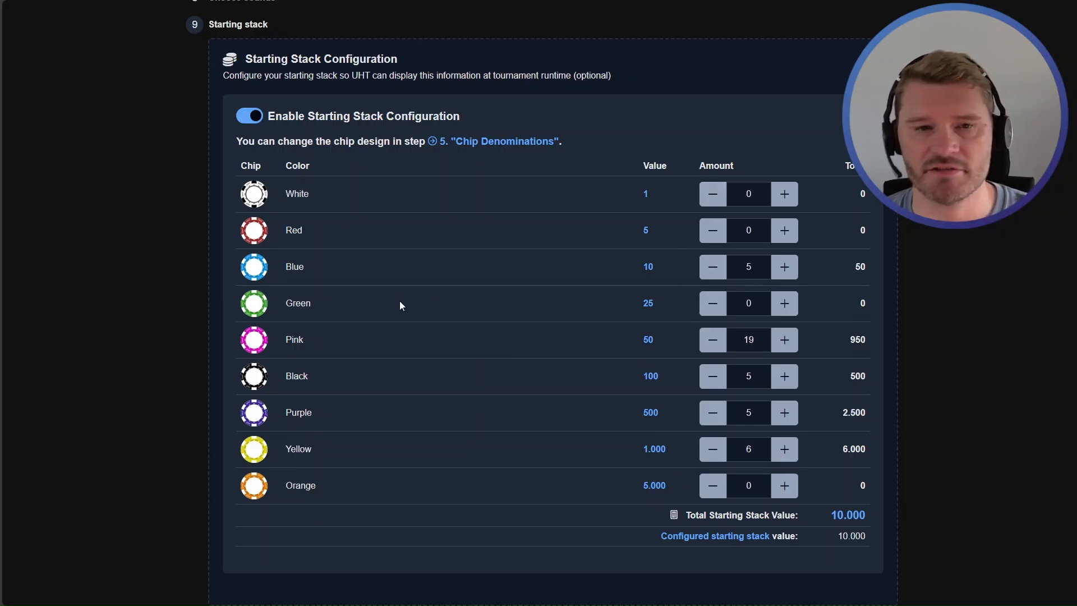
{"action": "scroll", "coordinate": [516, 430], "scroll_direction": "down", "scroll_amount": 4}
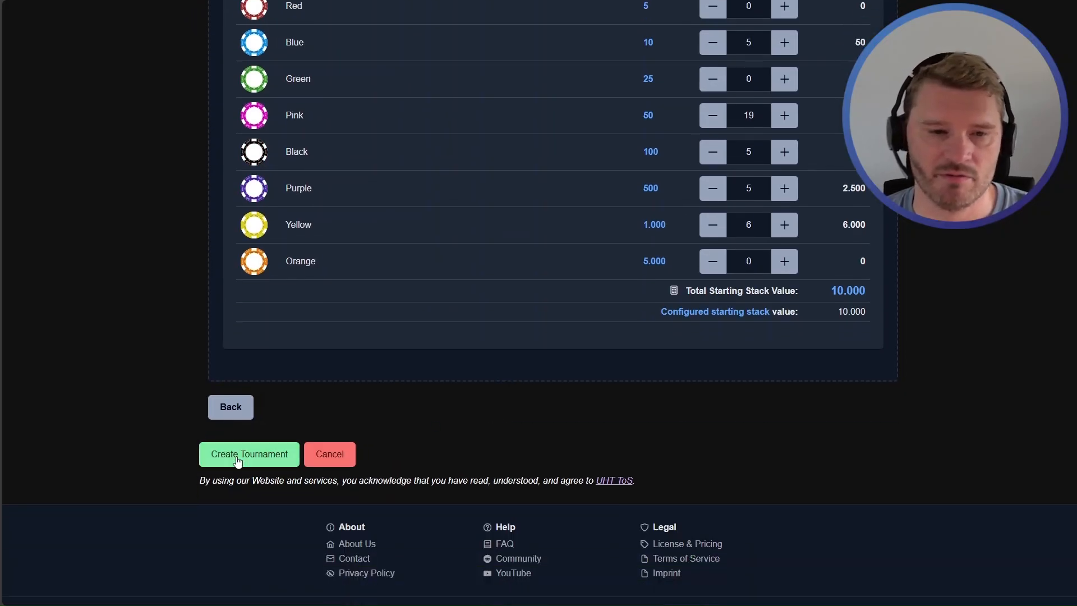
{"action": "left_click", "coordinate": [351, 447]}
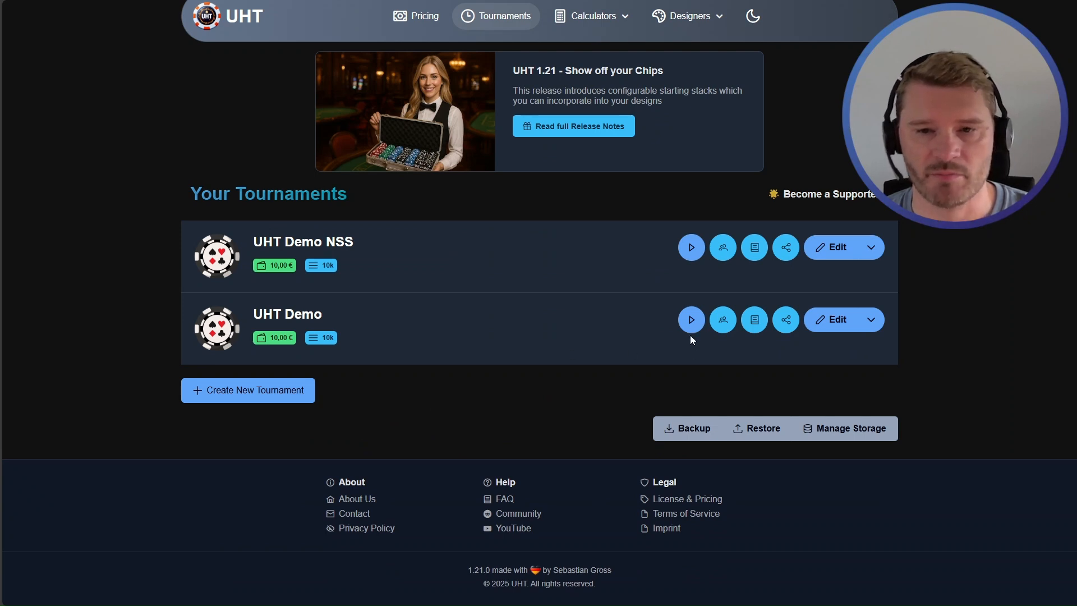
Step: Launch the UHT Demo tournament and view its starting stack configuration from the tournament controls
{"action": "left_click_drag", "start_coordinate": [246, 309], "coordinate": [359, 314]}
{"action": "left_click", "coordinate": [416, 318]}
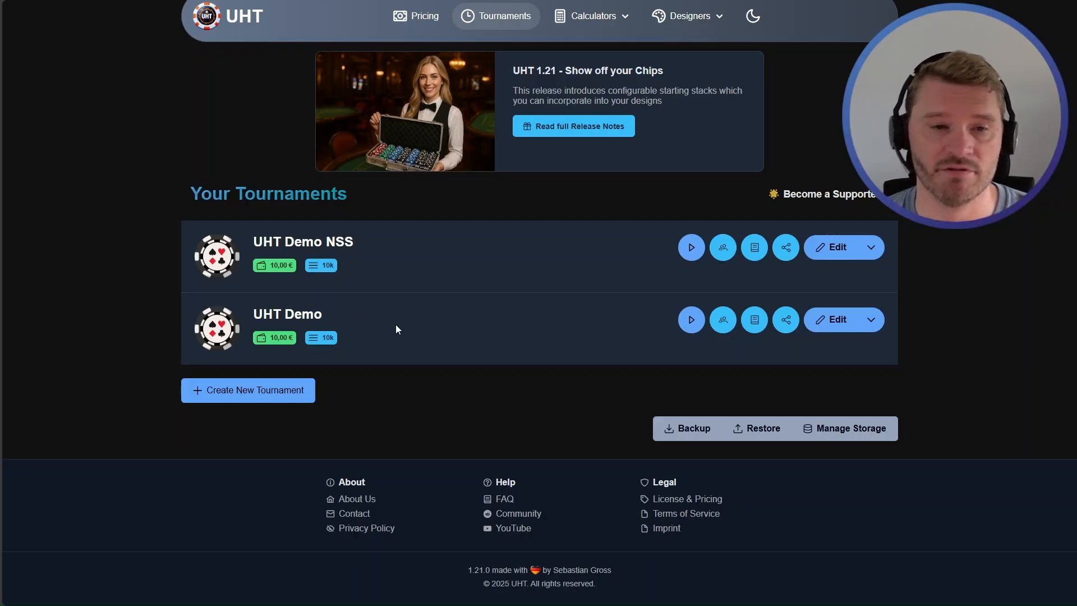
{"action": "left_click", "coordinate": [692, 326]}
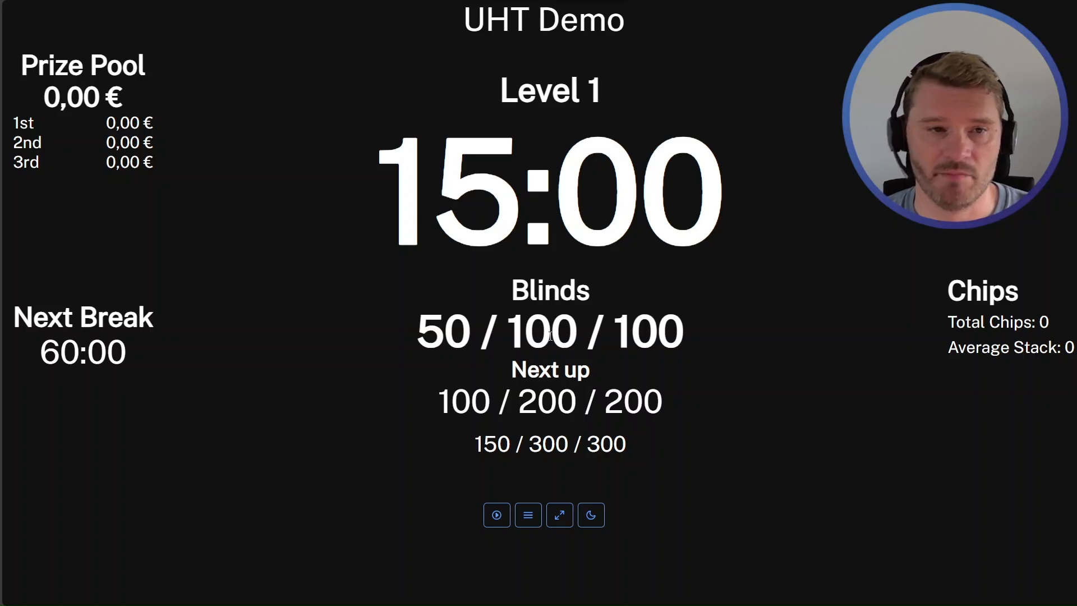
{"action": "left_click", "coordinate": [528, 515]}
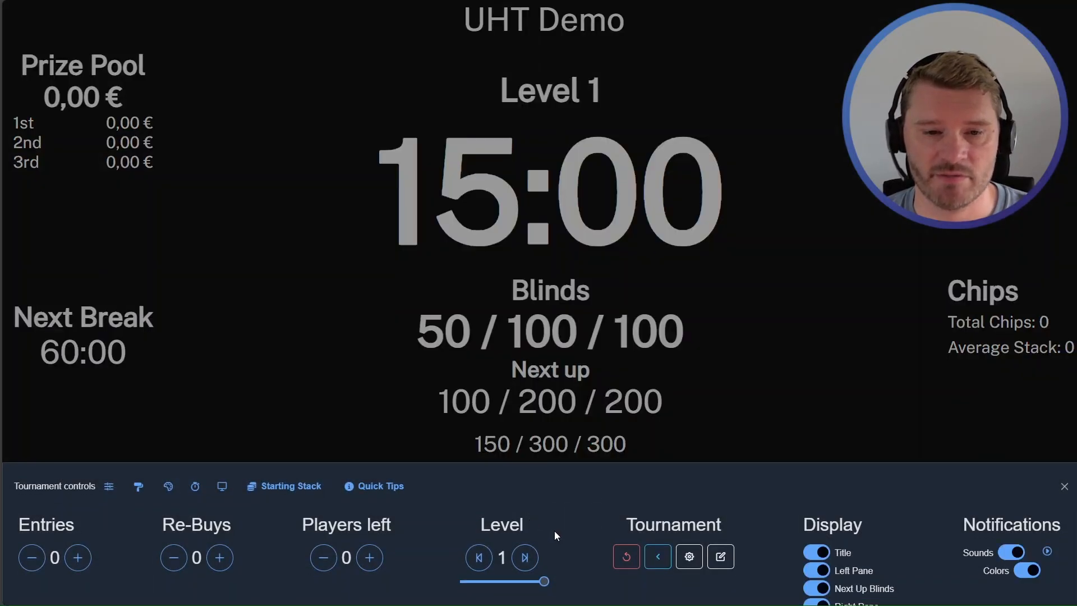
{"action": "left_click", "coordinate": [285, 493]}
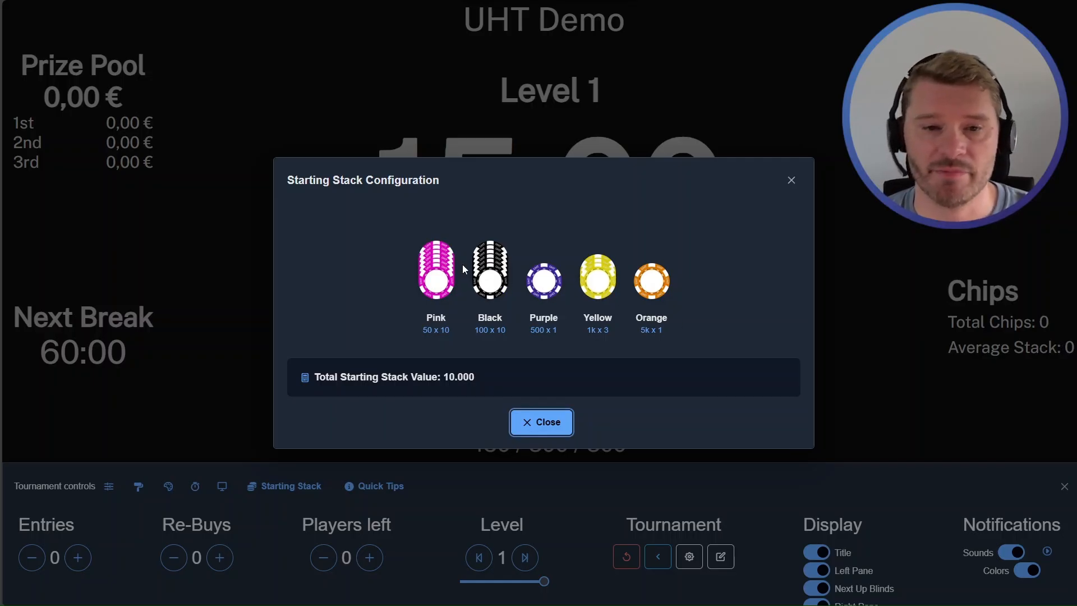
{"action": "left_click", "coordinate": [552, 426]}
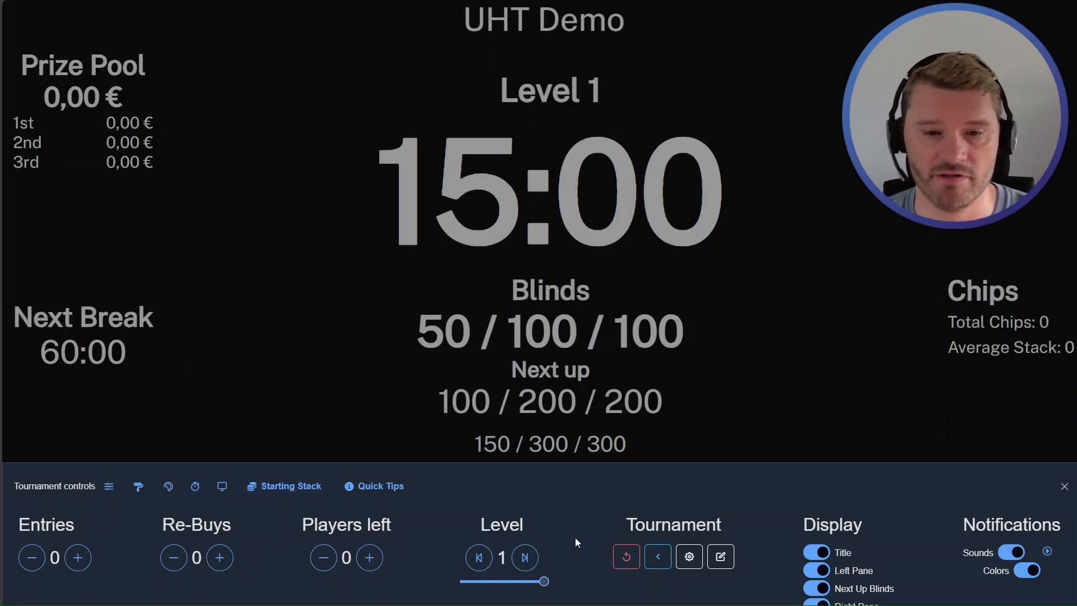
Step: Start the tournament clock, check the tournament controls for the starting stack option while it runs, and pause the clock
{"action": "left_click", "coordinate": [483, 409]}
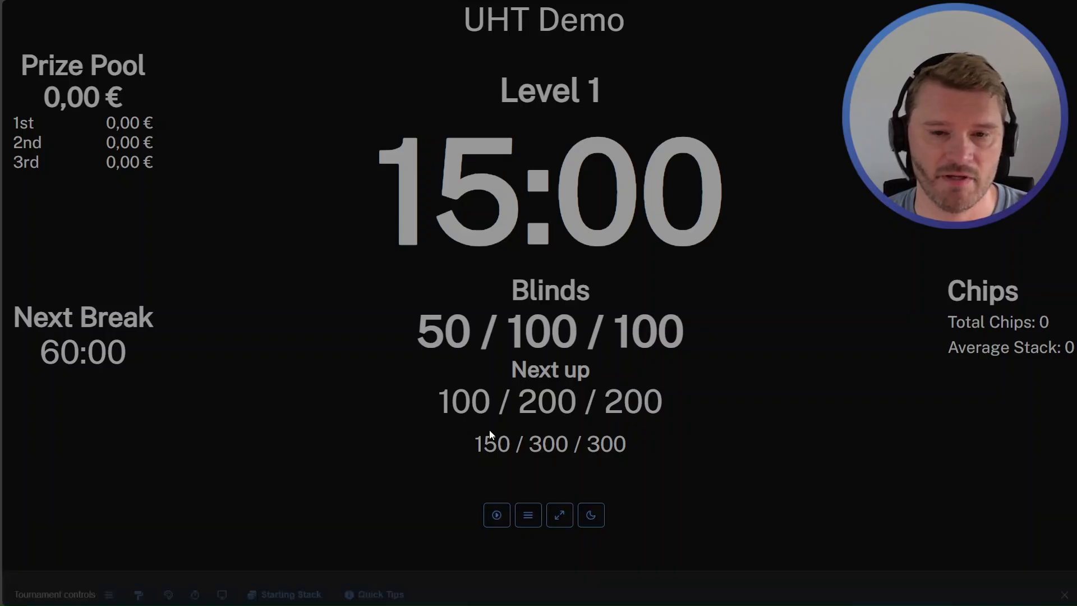
{"action": "left_click", "coordinate": [498, 515]}
{"action": "left_click", "coordinate": [528, 519]}
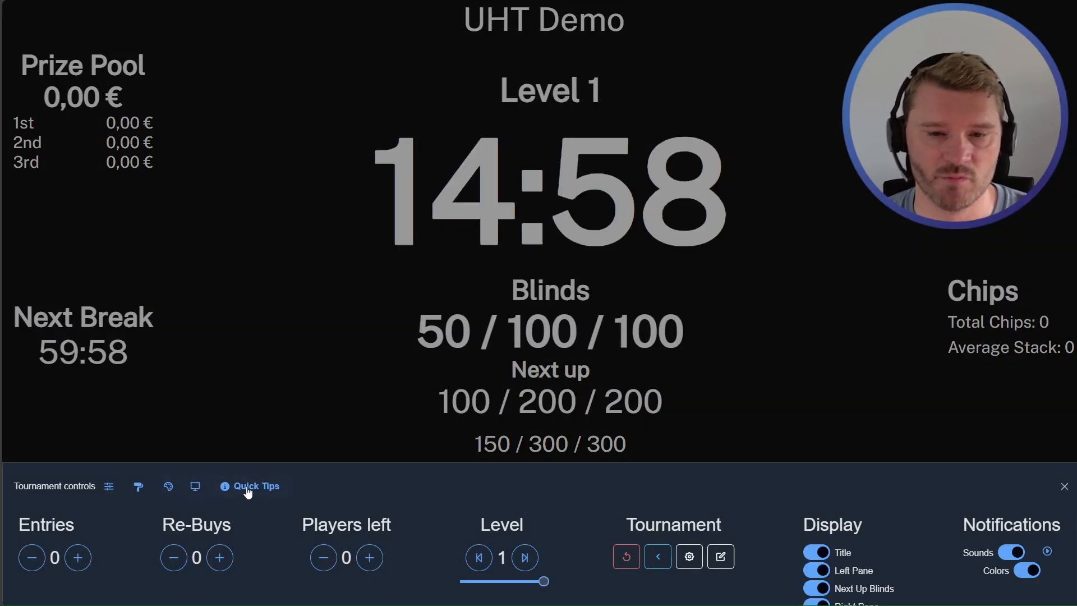
{"action": "left_click", "coordinate": [534, 374]}
{"action": "left_click", "coordinate": [497, 516]}
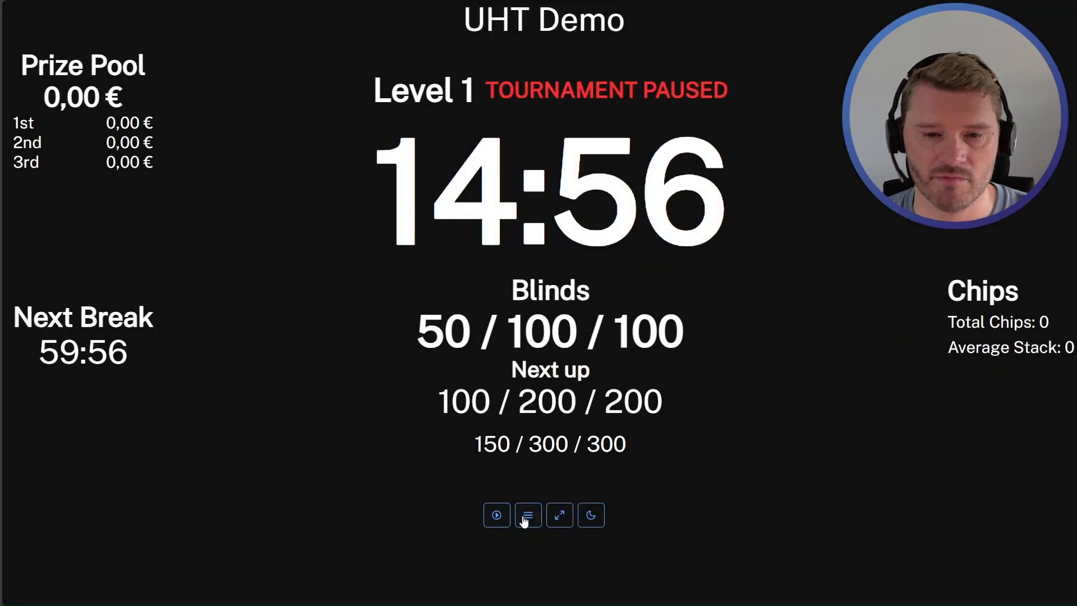
Step: Reset the UHT Demo tournament to its initial settings, keeping the player and table configuration
{"action": "left_click", "coordinate": [528, 519]}
{"action": "left_click", "coordinate": [624, 558]}
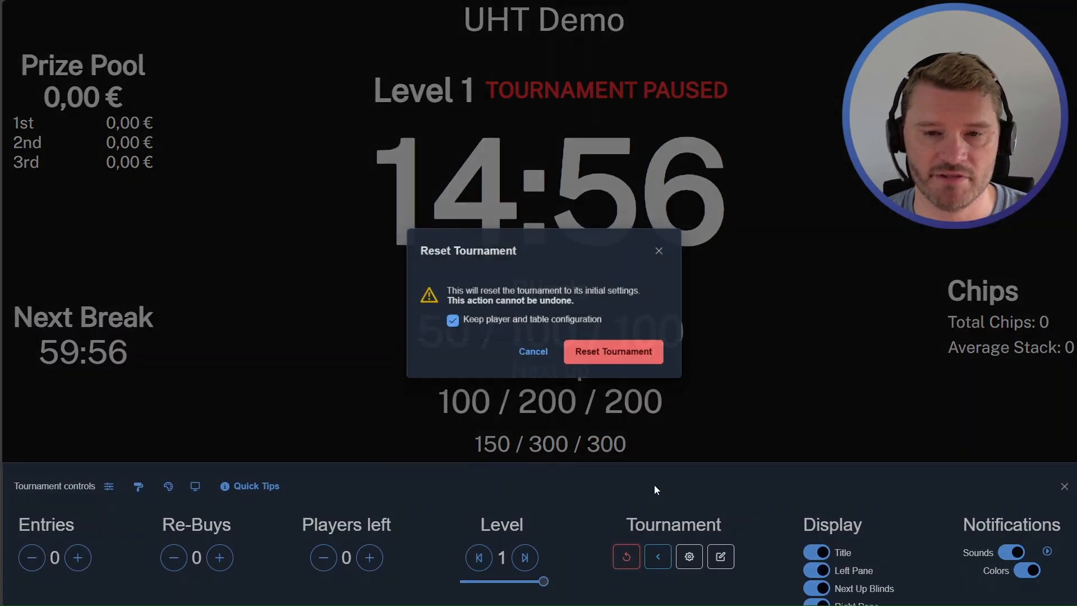
{"action": "left_click", "coordinate": [613, 352]}
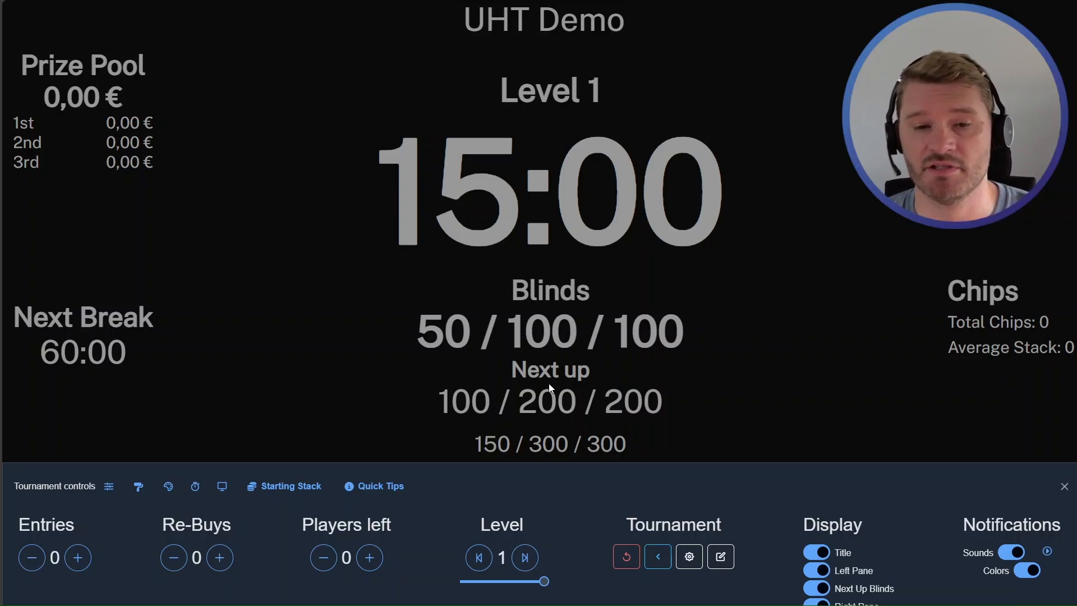
Step: Leave the UHT Demo tournament and open the Display Designer with the Default layer selected
{"action": "left_click", "coordinate": [658, 556]}
{"action": "left_click", "coordinate": [690, 26]}
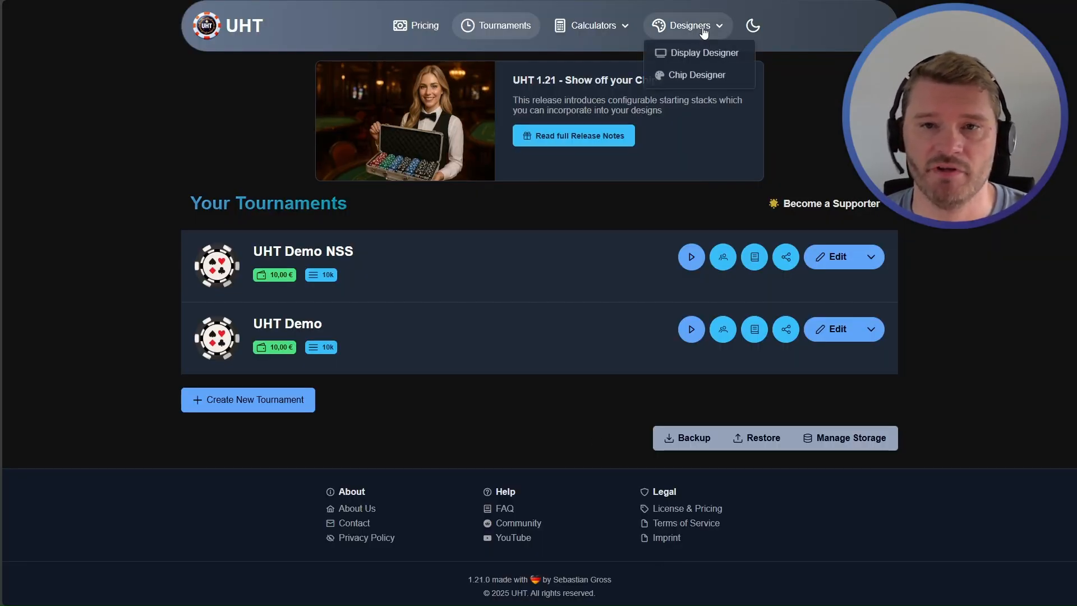
{"action": "left_click", "coordinate": [708, 54]}
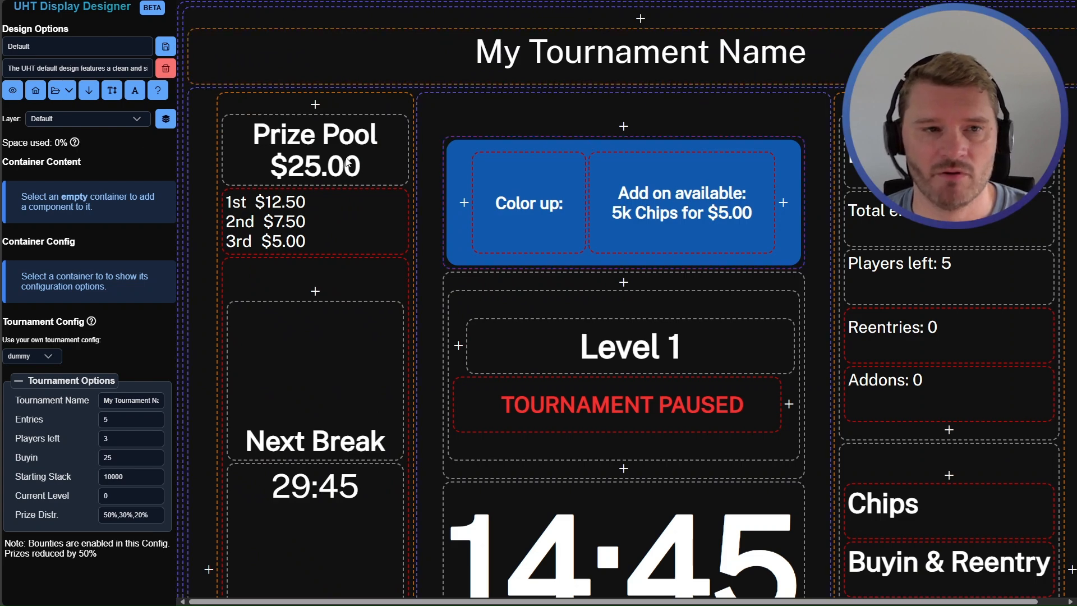
{"action": "left_click", "coordinate": [57, 120]}
{"action": "left_click", "coordinate": [57, 123]}
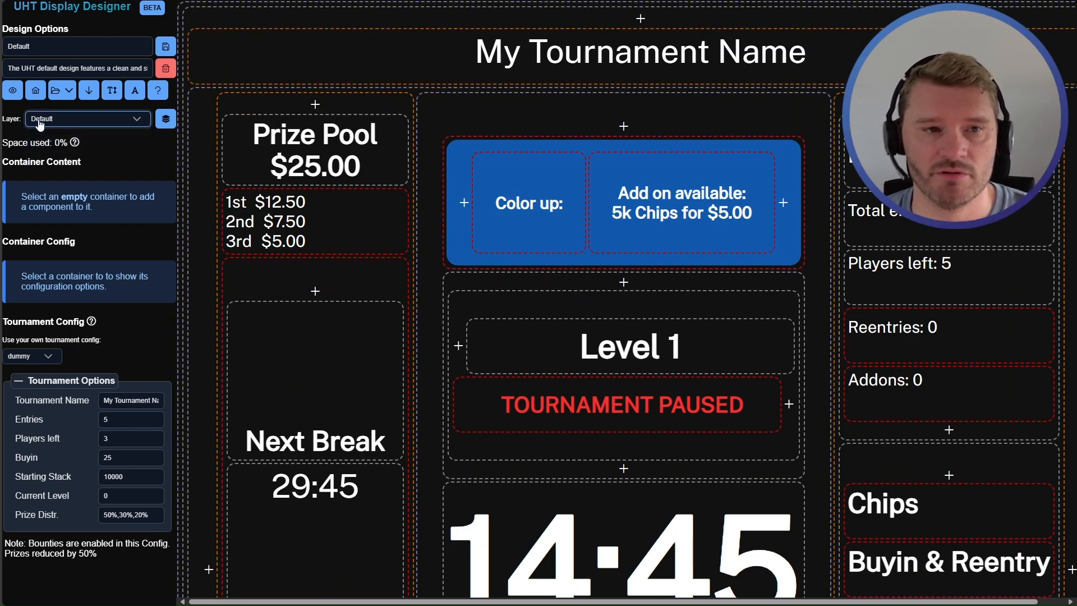
{"action": "left_click", "coordinate": [61, 120]}
{"action": "left_click", "coordinate": [15, 110]}
Step: Add a container below the Next up section, split it into two rows, and divide the lower row into three columns
{"action": "scroll", "coordinate": [680, 277], "scroll_direction": "down", "scroll_amount": 4}
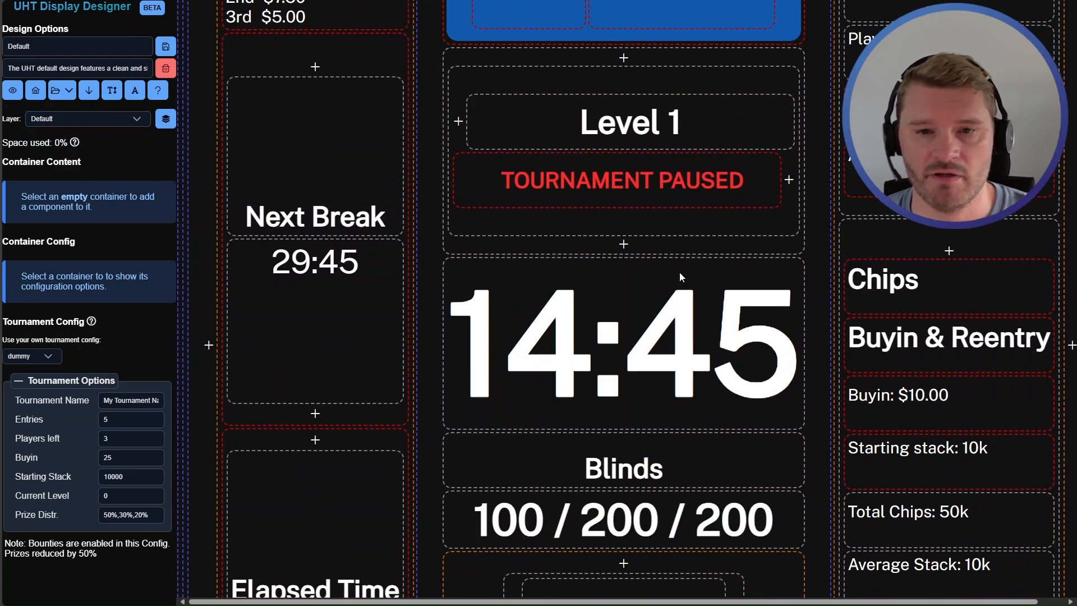
{"action": "scroll", "coordinate": [761, 355], "scroll_direction": "down", "scroll_amount": 7}
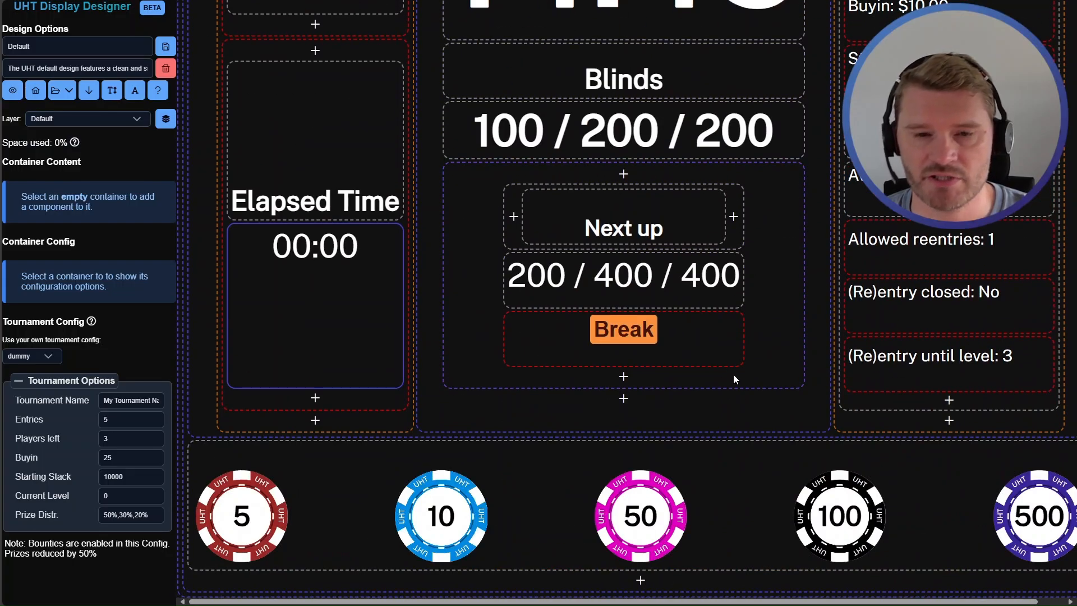
{"action": "scroll", "coordinate": [733, 373], "scroll_direction": "up", "scroll_amount": 7}
{"action": "scroll", "coordinate": [704, 375], "scroll_direction": "up", "scroll_amount": 1}
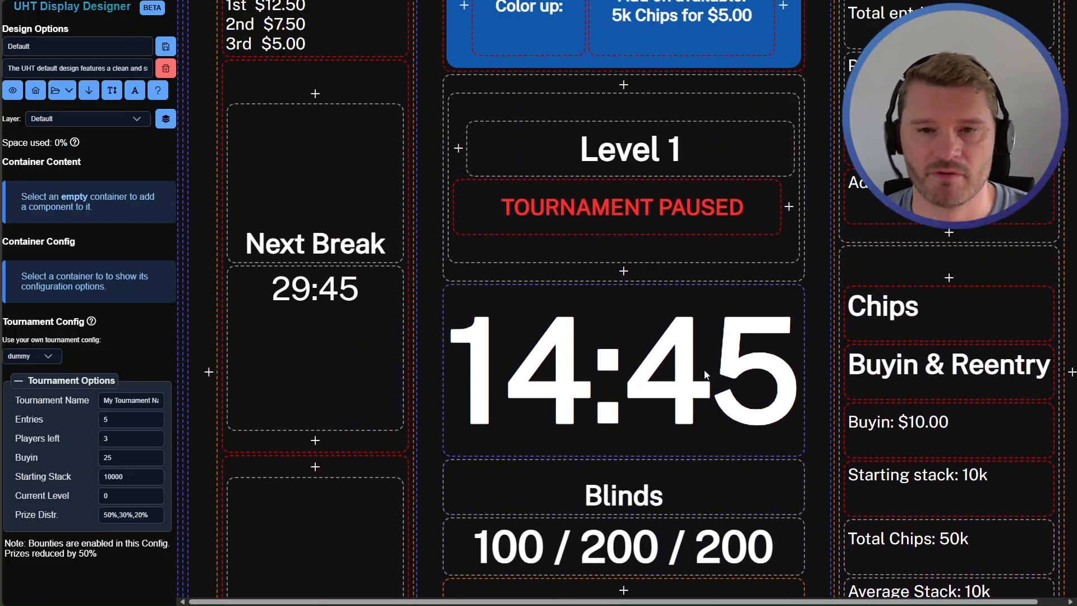
{"action": "scroll", "coordinate": [705, 374], "scroll_direction": "up", "scroll_amount": 3}
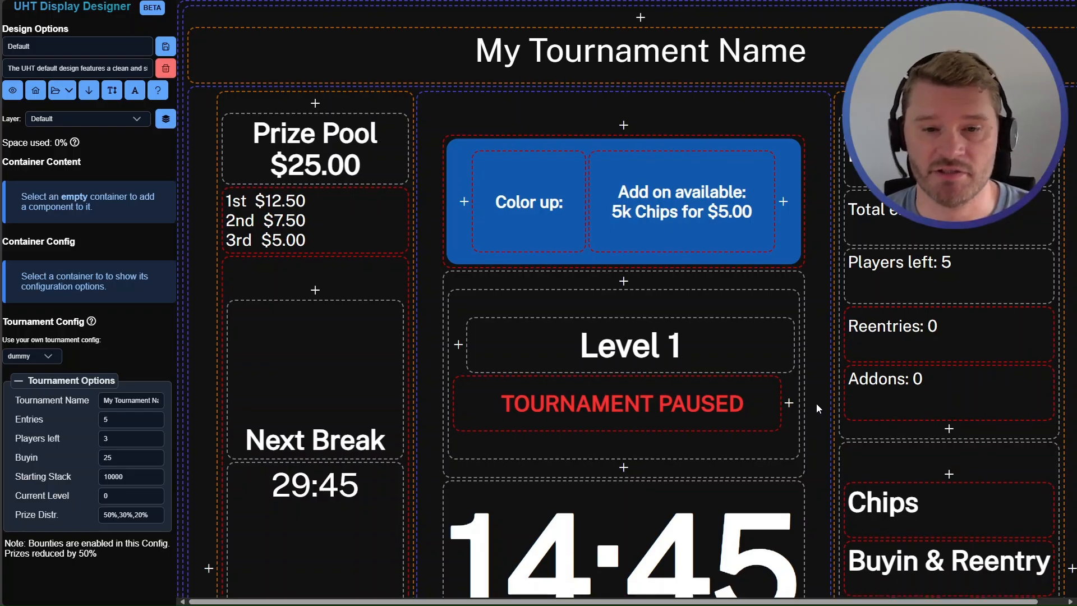
{"action": "scroll", "coordinate": [816, 403], "scroll_direction": "down", "scroll_amount": 11}
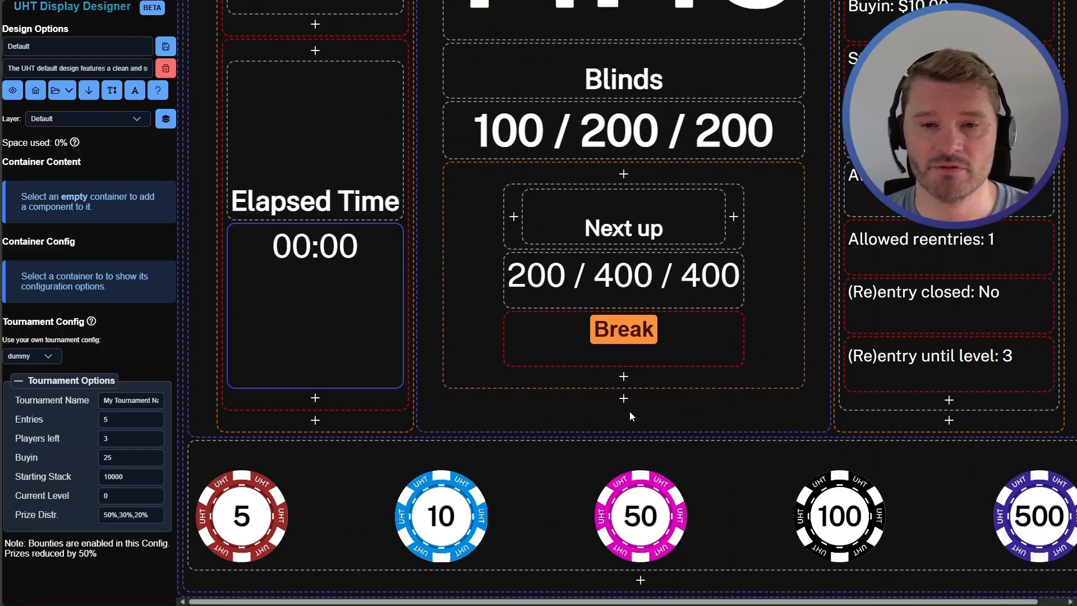
{"action": "left_click", "coordinate": [623, 400]}
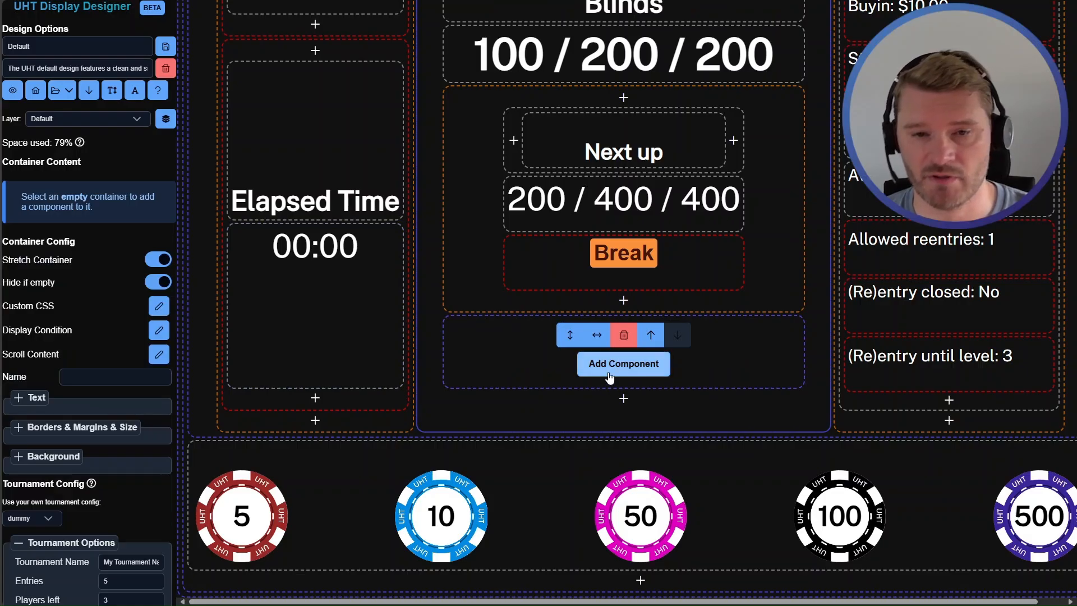
{"action": "left_click", "coordinate": [569, 334]}
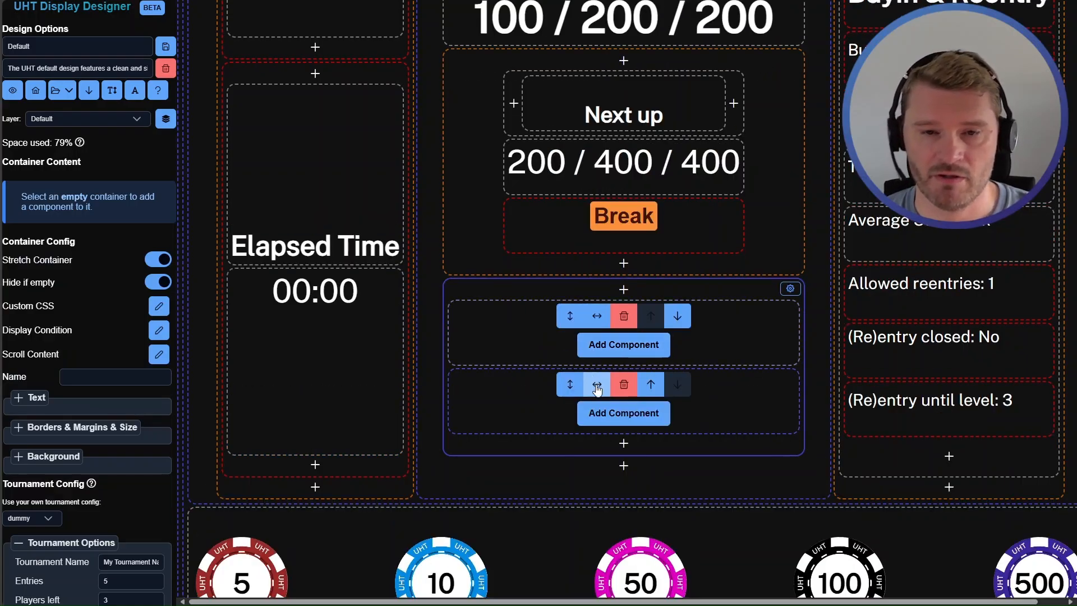
{"action": "left_click", "coordinate": [597, 389]}
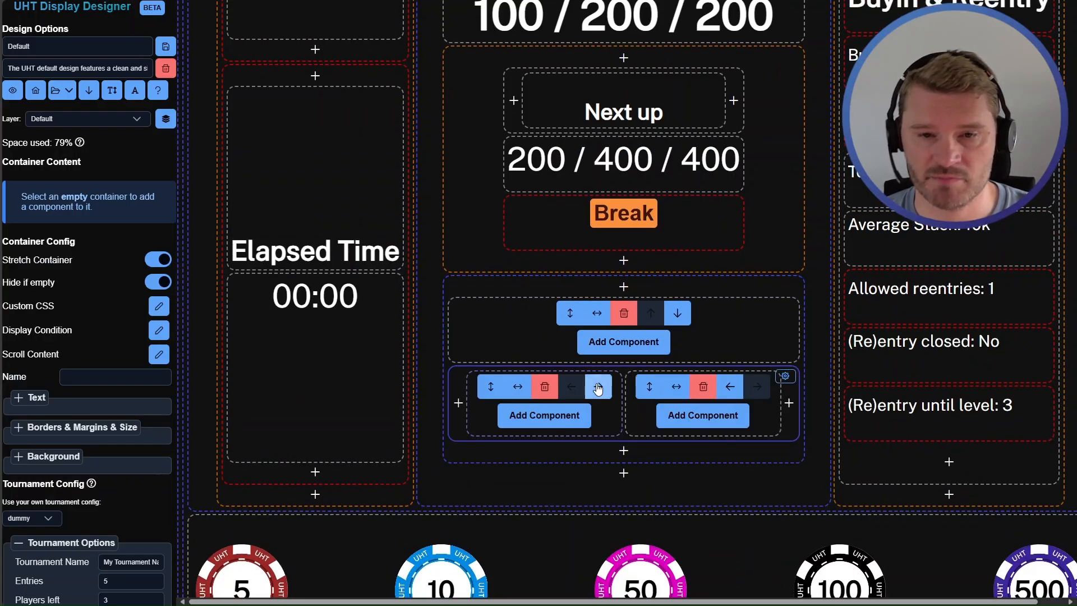
{"action": "left_click", "coordinate": [827, 403]}
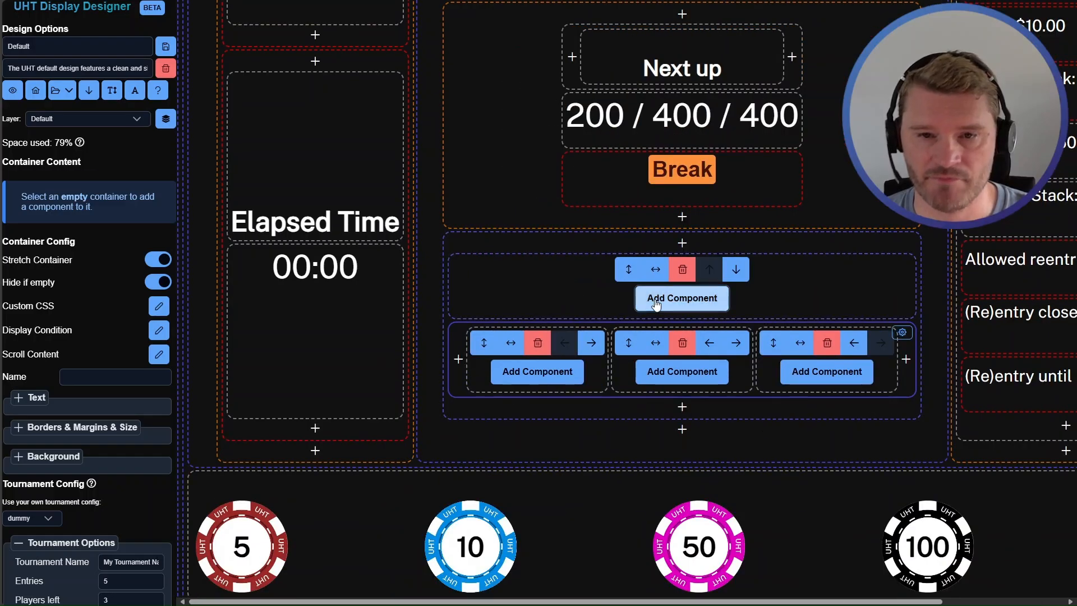
Step: Add a text component reading "Starting Stack" to the upper row of the new container and save it
{"action": "left_click", "coordinate": [682, 298]}
{"action": "left_click", "coordinate": [693, 491]}
{"action": "left_click", "coordinate": [670, 287]}
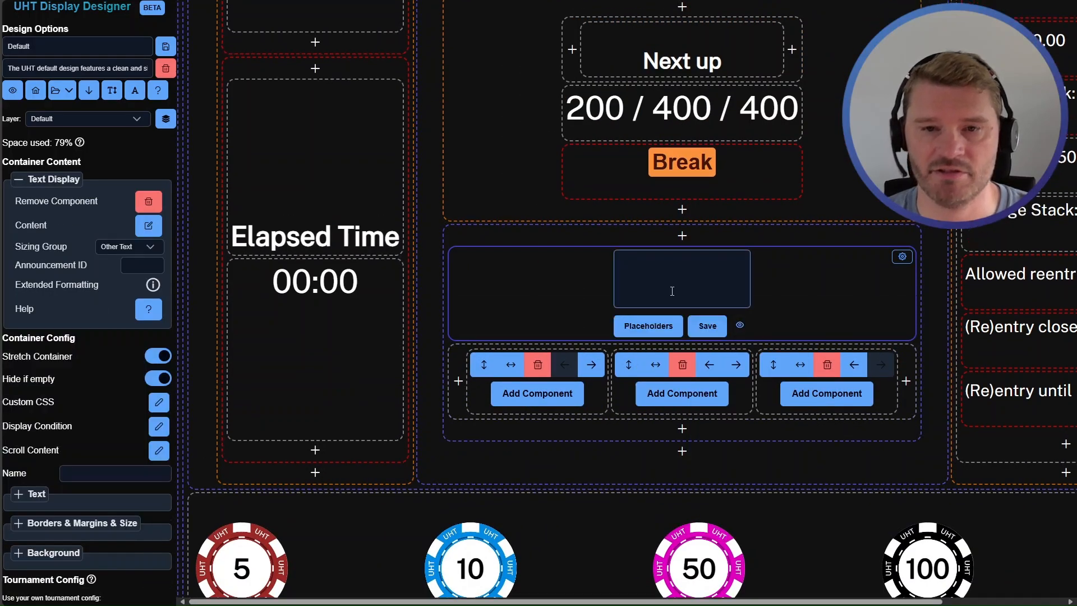
{"action": "type", "text": "Starting Stack"}
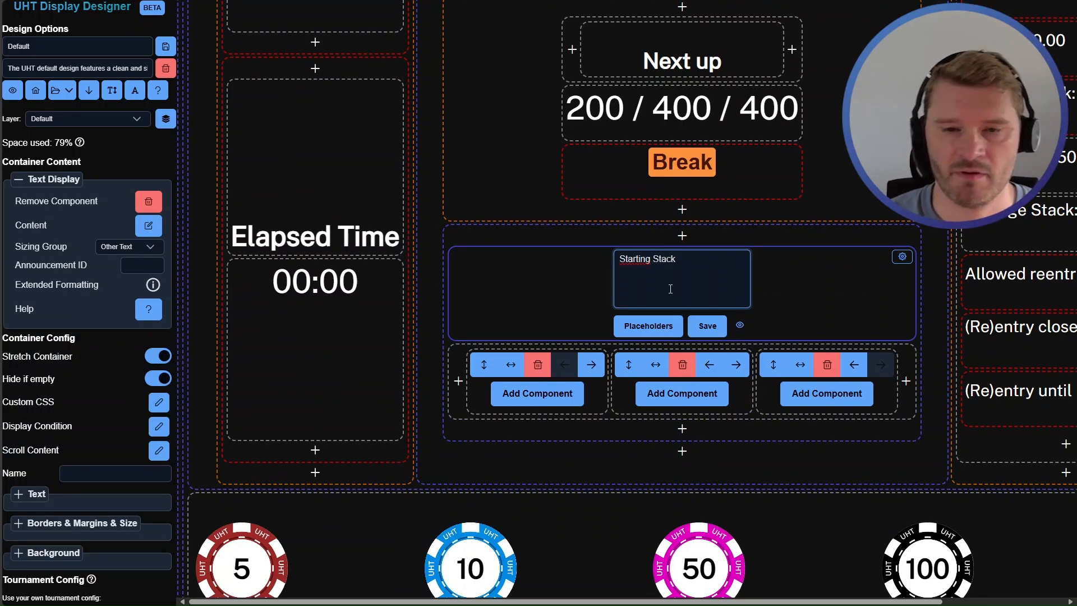
{"action": "left_click", "coordinate": [707, 326]}
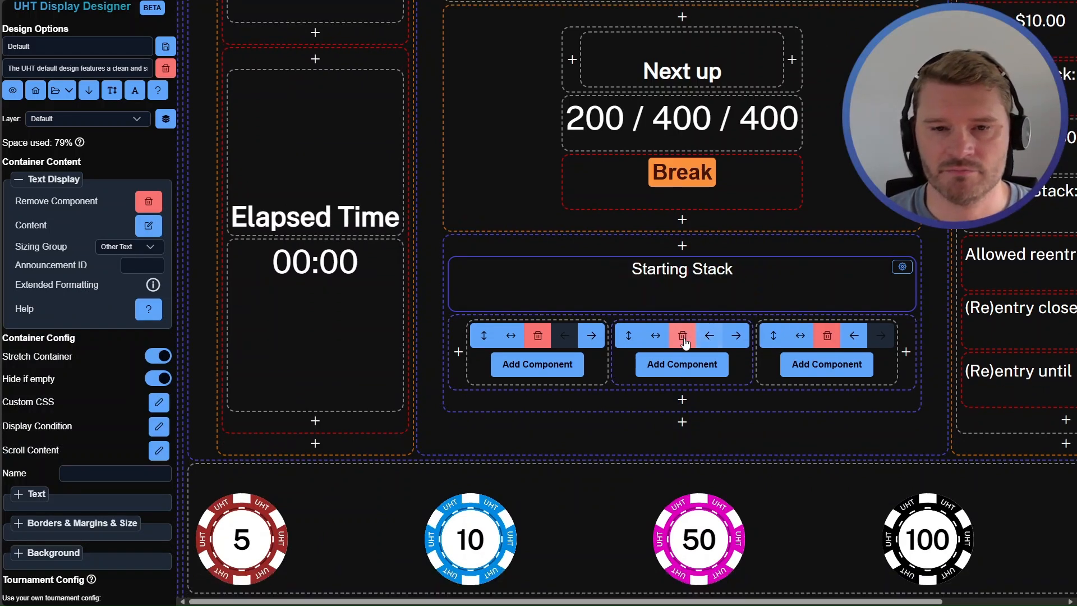
Step: Split the first of the three columns into two rows and put a picture component with the black chip image in its upper row
{"action": "left_click", "coordinate": [484, 336]}
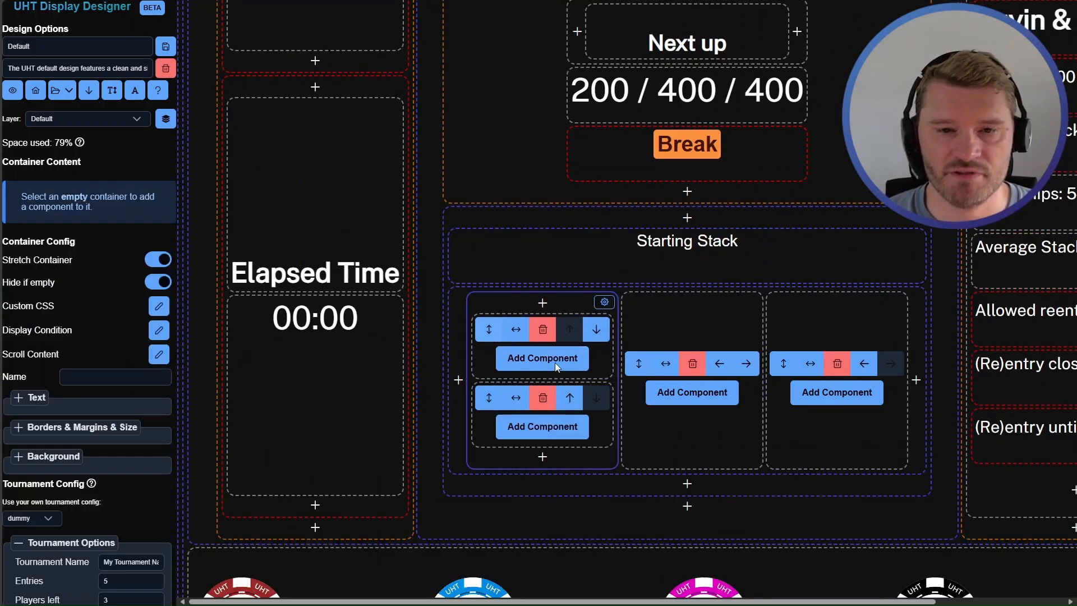
{"action": "left_click", "coordinate": [520, 360]}
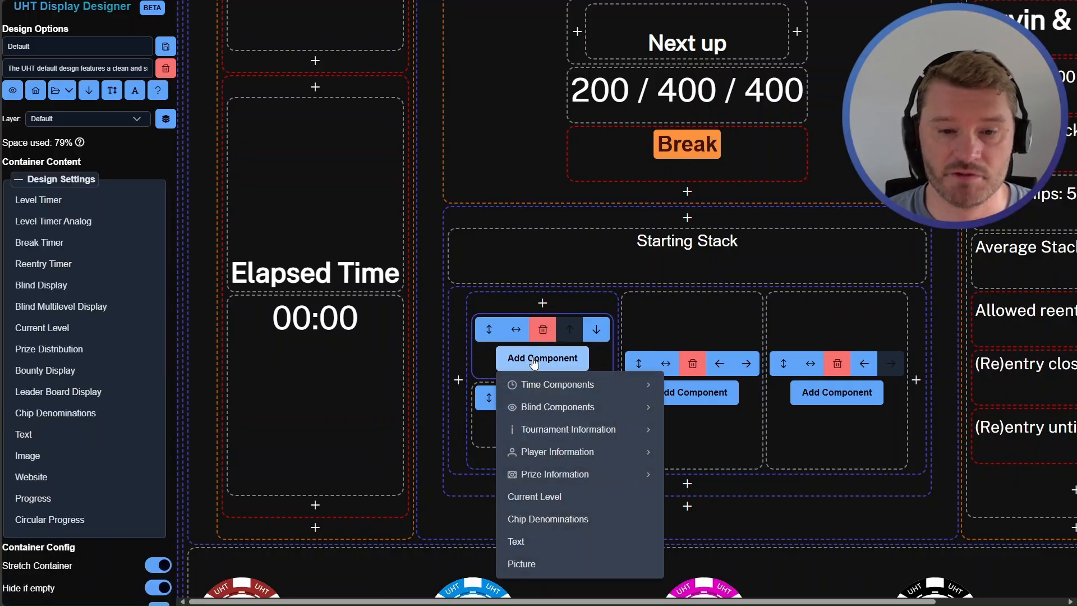
{"action": "left_click", "coordinate": [549, 570]}
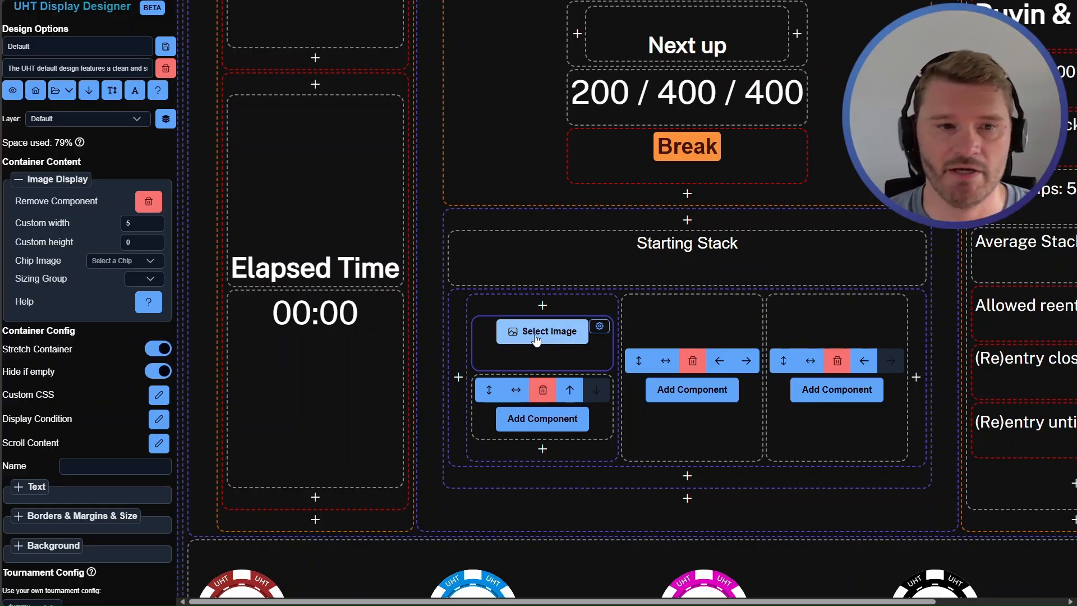
{"action": "left_click", "coordinate": [115, 261]}
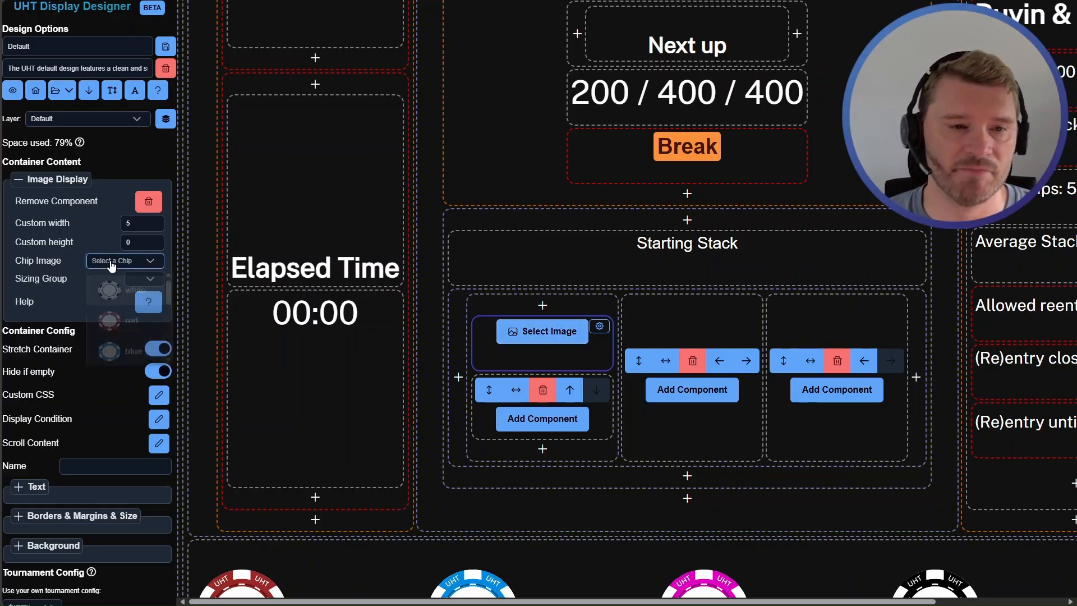
{"action": "scroll", "coordinate": [134, 299], "scroll_direction": "down", "scroll_amount": 1}
{"action": "scroll", "coordinate": [134, 299], "scroll_direction": "down", "scroll_amount": 3}
{"action": "scroll", "coordinate": [134, 303], "scroll_direction": "up", "scroll_amount": 3}
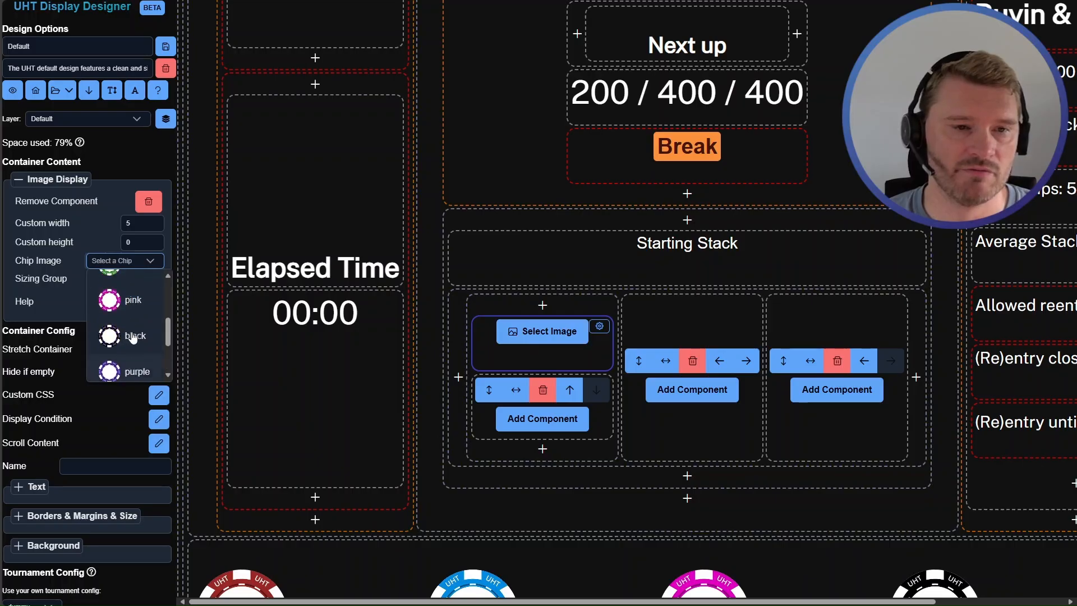
{"action": "scroll", "coordinate": [133, 315], "scroll_direction": "down", "scroll_amount": 2}
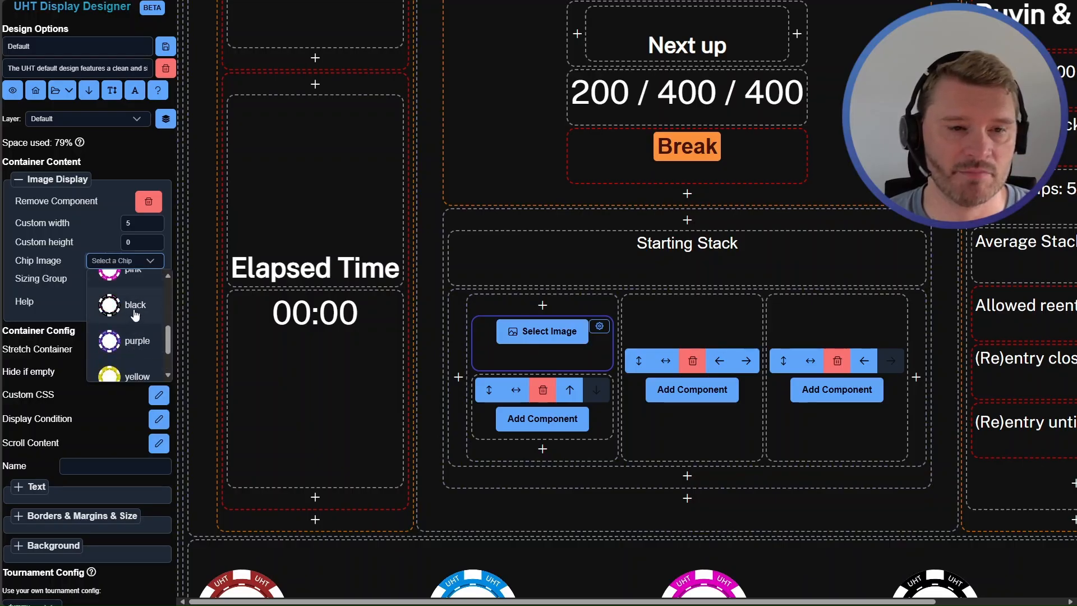
{"action": "left_click", "coordinate": [137, 310]}
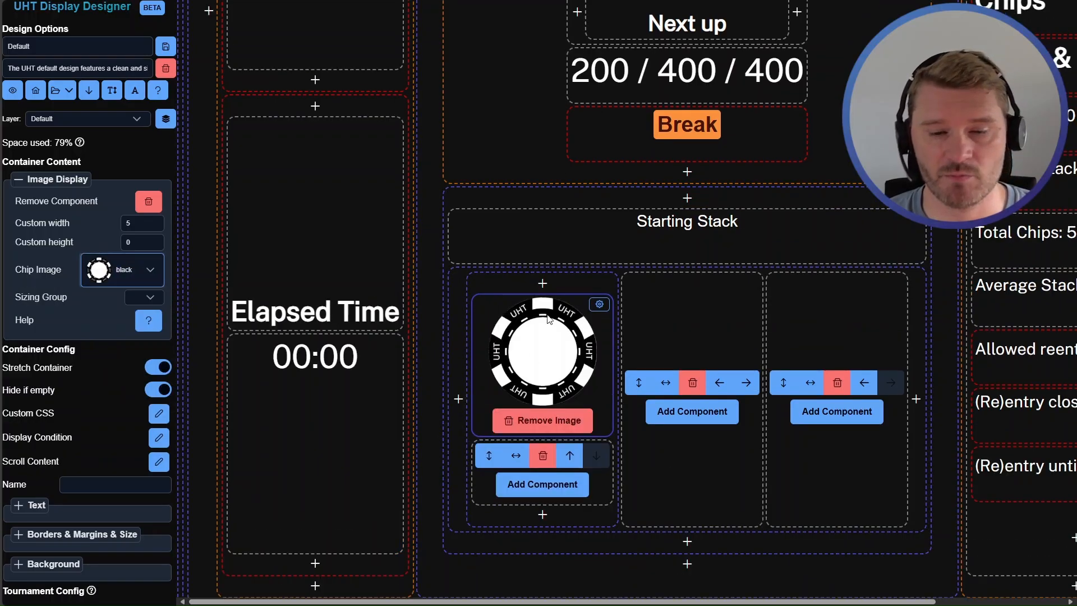
Step: Add a text component below the black chip image, enter "x 5" as its content, and save it
{"action": "scroll", "coordinate": [542, 429], "scroll_direction": "down", "scroll_amount": 1}
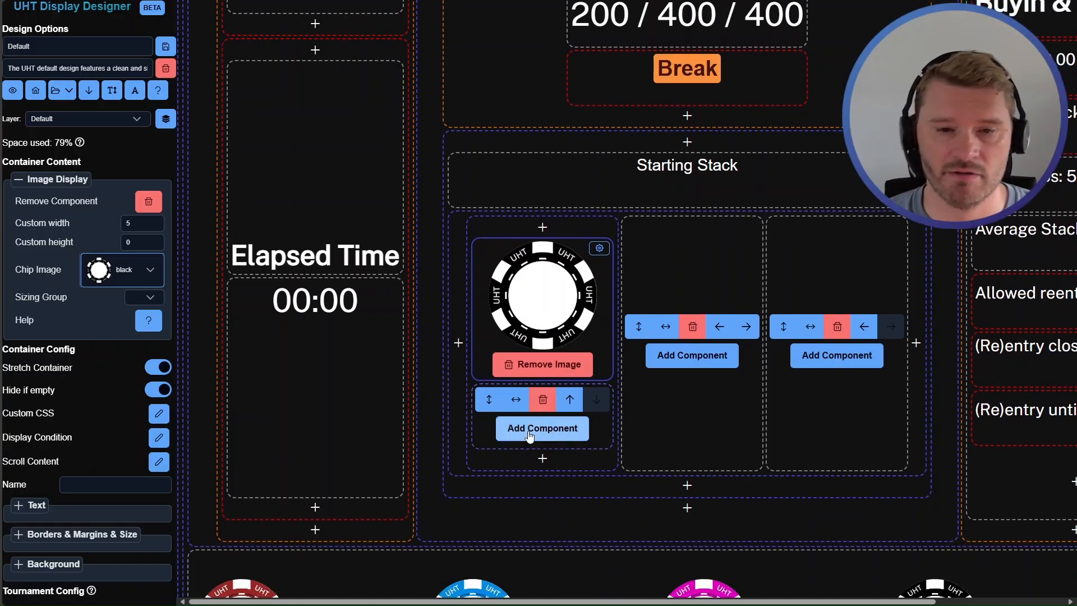
{"action": "left_click", "coordinate": [529, 431]}
{"action": "left_click", "coordinate": [538, 379]}
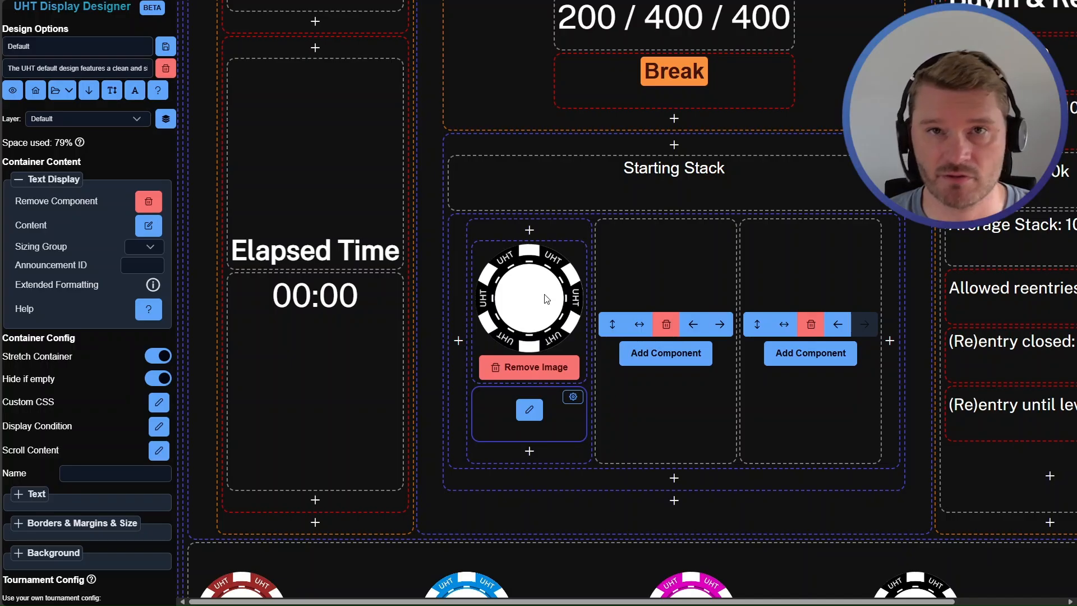
{"action": "left_click", "coordinate": [529, 409]}
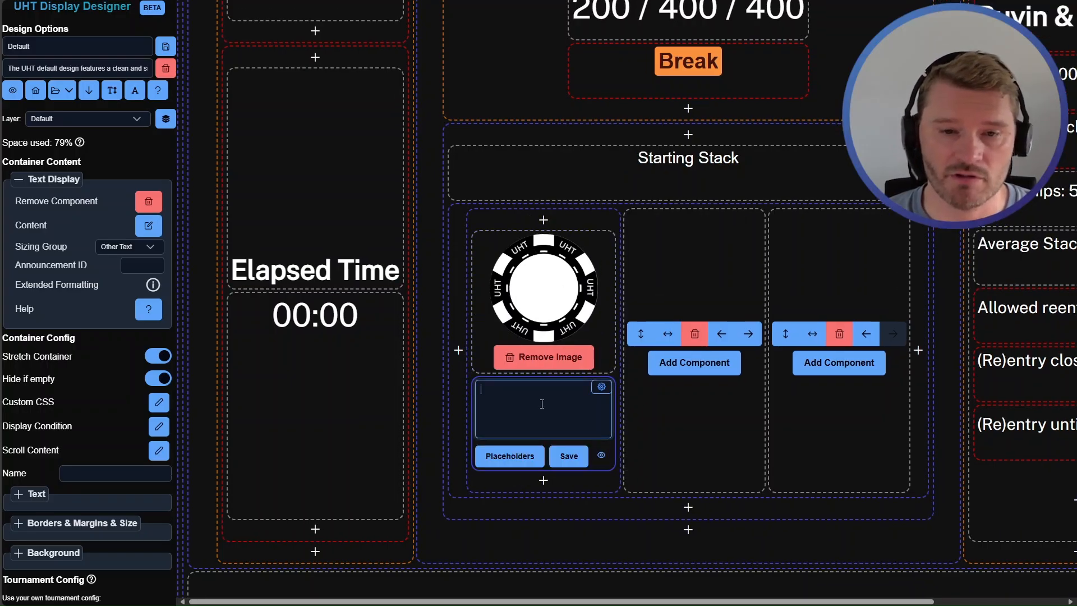
{"action": "type", "text": "5"}
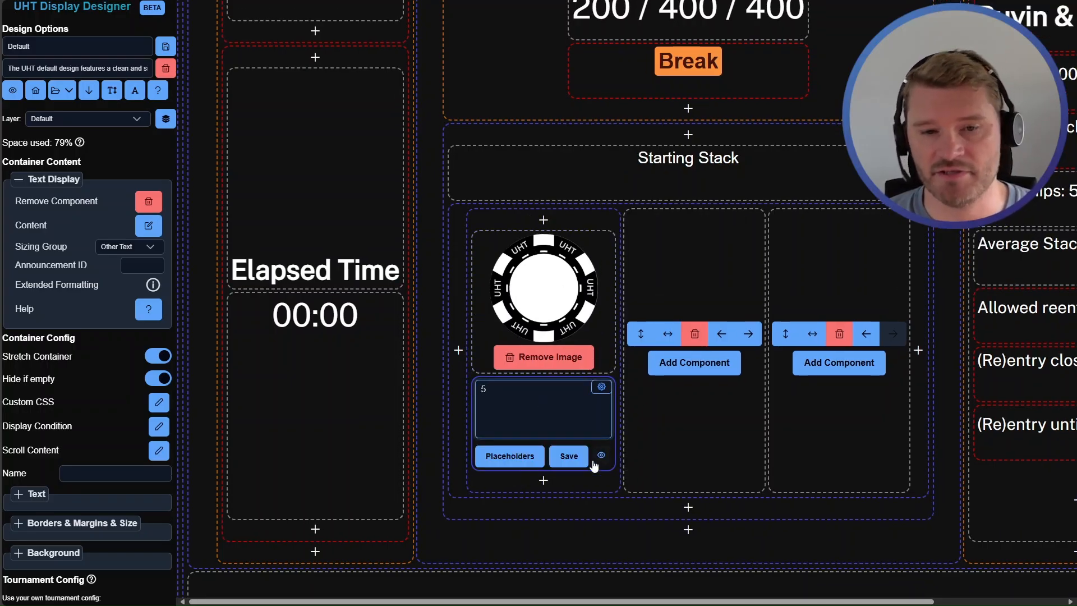
{"action": "left_click", "coordinate": [569, 456]}
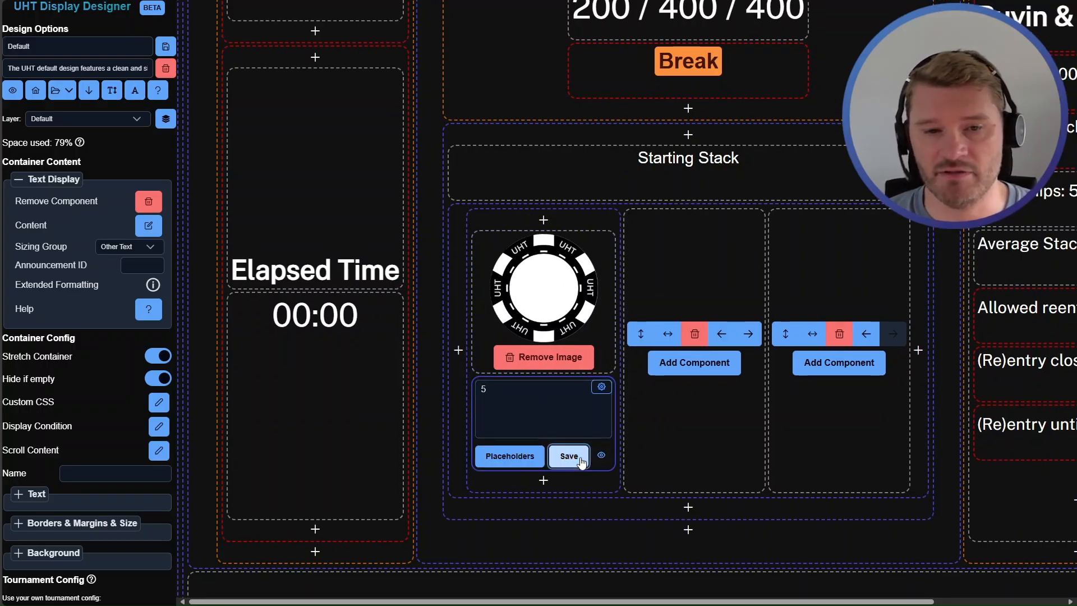
{"action": "left_click", "coordinate": [512, 400]}
{"action": "left_click", "coordinate": [484, 387]}
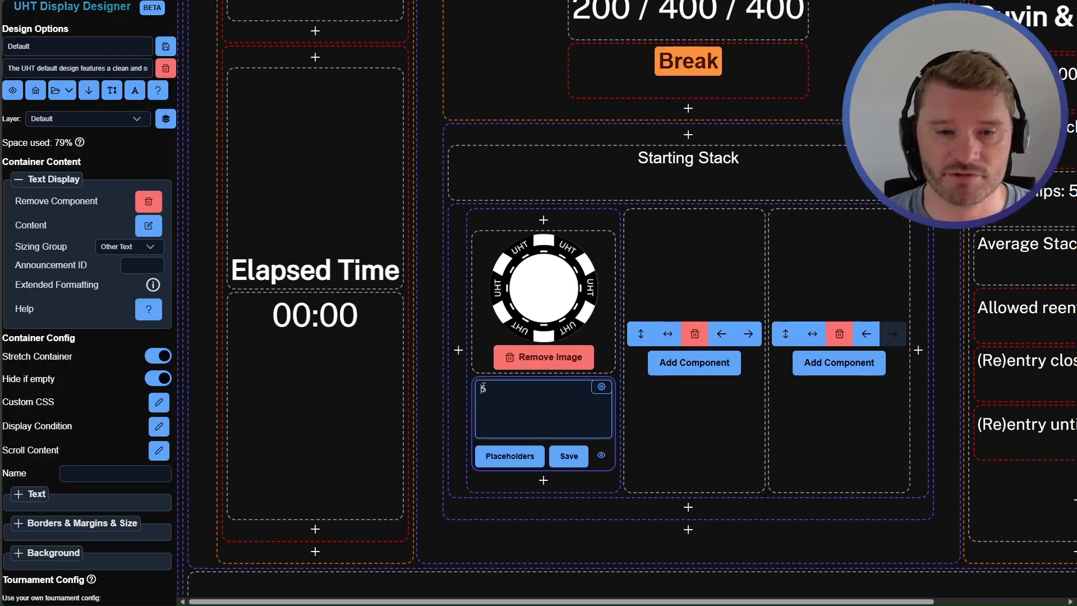
{"action": "type", "text": "x"}
{"action": "left_click", "coordinate": [575, 463]}
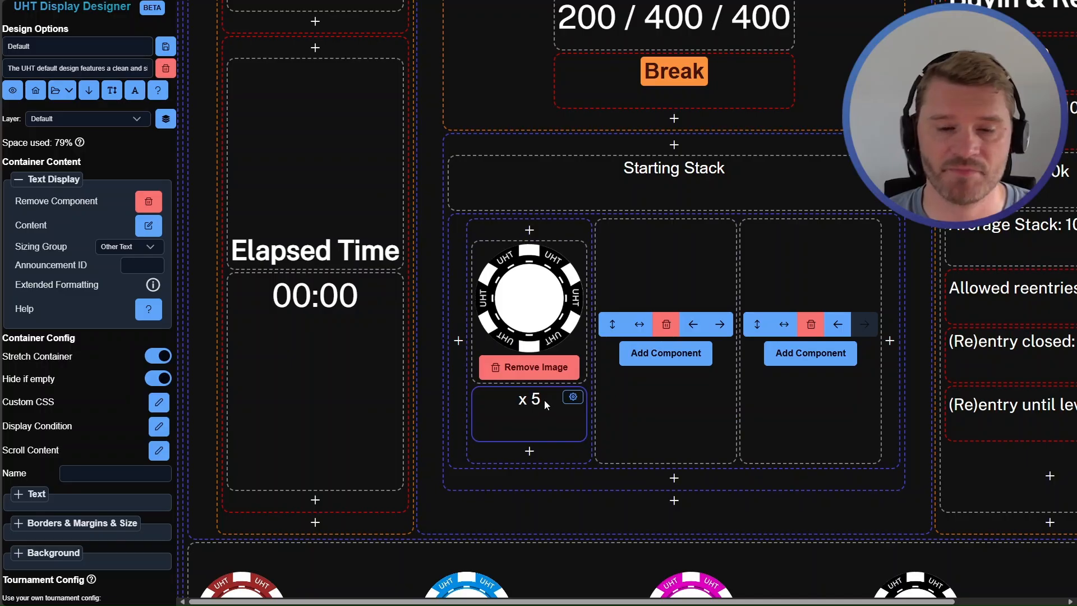
Step: Reopen the text below the chip for editing, search the available placeholders for "chip", and copy chips_denom_for_$COLOR:X
{"action": "left_click", "coordinate": [530, 402]}
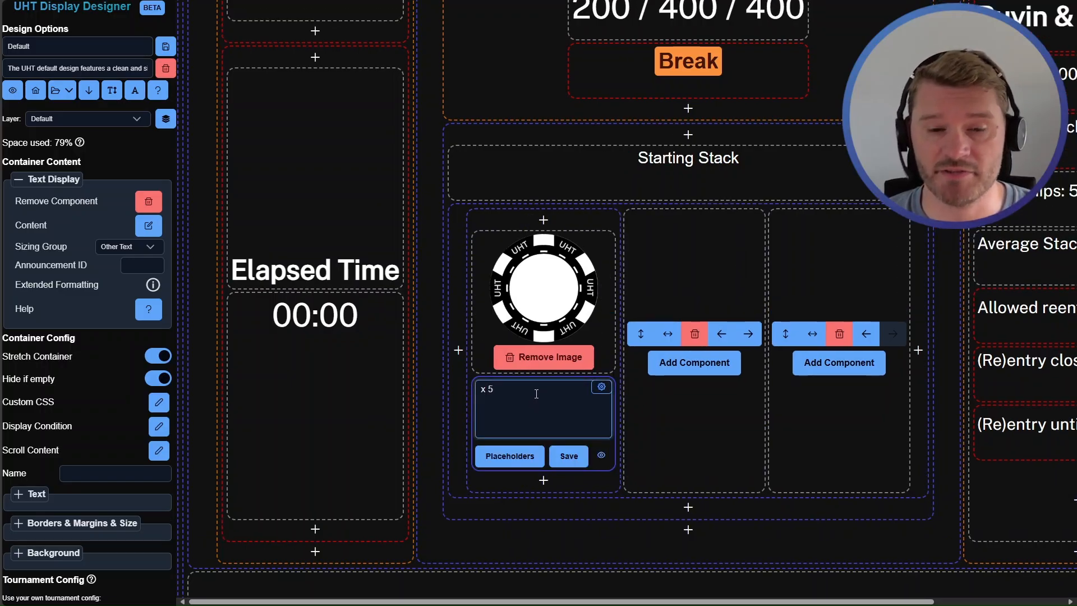
{"action": "left_click", "coordinate": [510, 456]}
{"action": "left_click", "coordinate": [530, 157]}
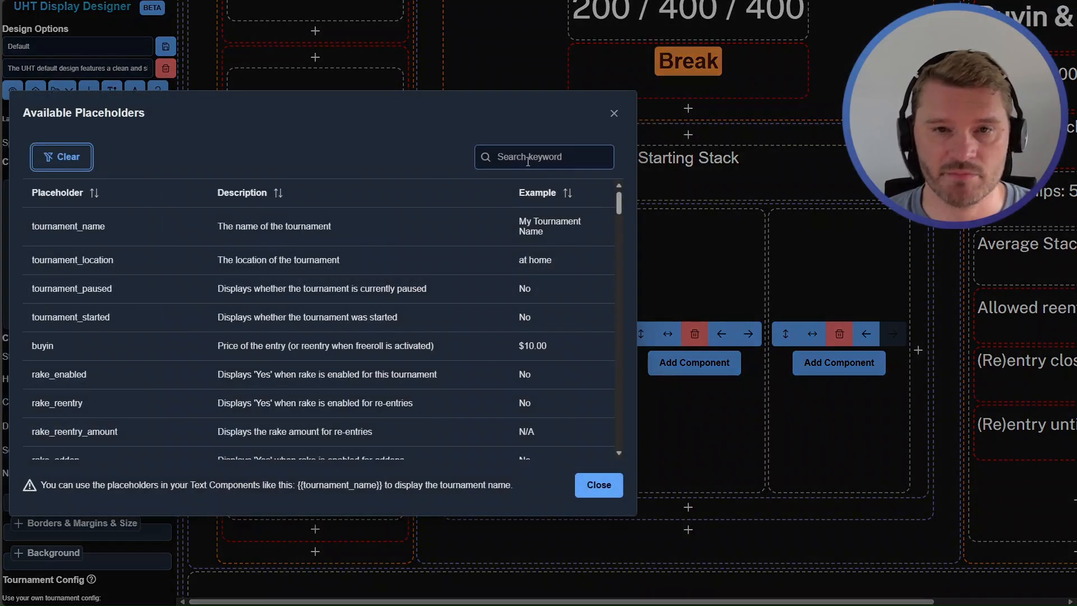
{"action": "type", "text": "chip"}
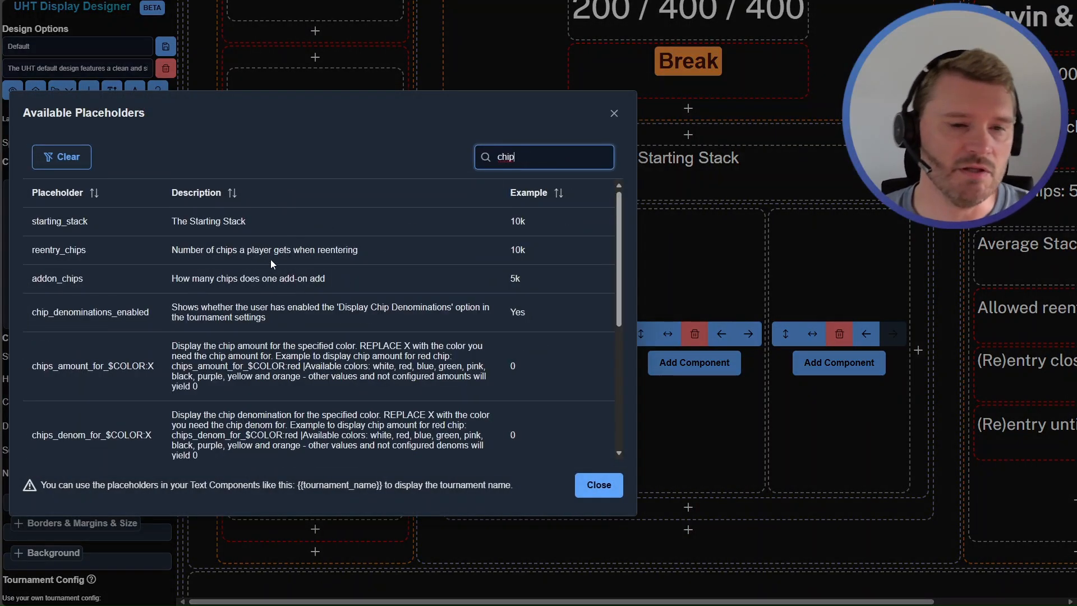
{"action": "scroll", "coordinate": [275, 279], "scroll_direction": "down", "scroll_amount": 1}
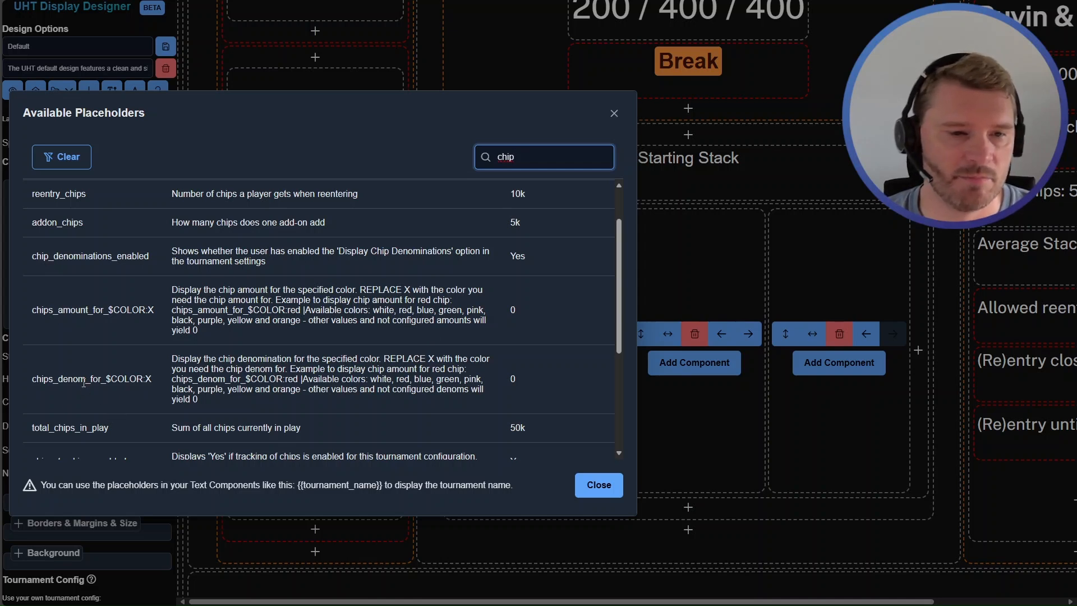
{"action": "left_click", "coordinate": [122, 376]}
{"action": "left_click", "coordinate": [592, 492]}
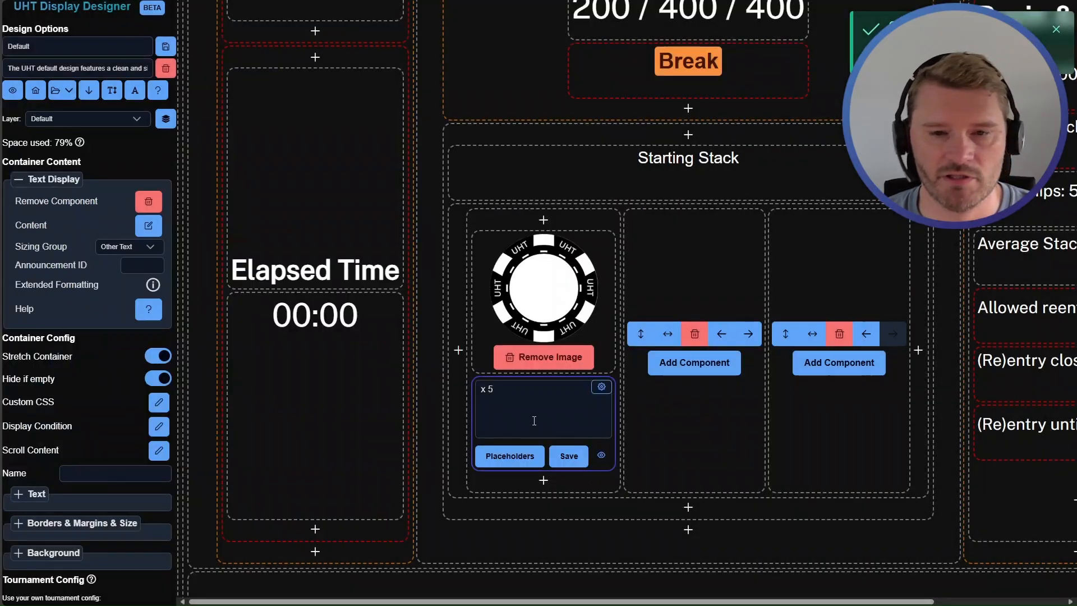
Step: Replace the whole text below the chip with {{chips_denom_for_$COLOR:X}}
{"action": "left_click", "coordinate": [523, 408]}
{"action": "key", "text": "ctrl+a"}
{"action": "type", "text": "{{chips_denom_for_$COLOR}}"}
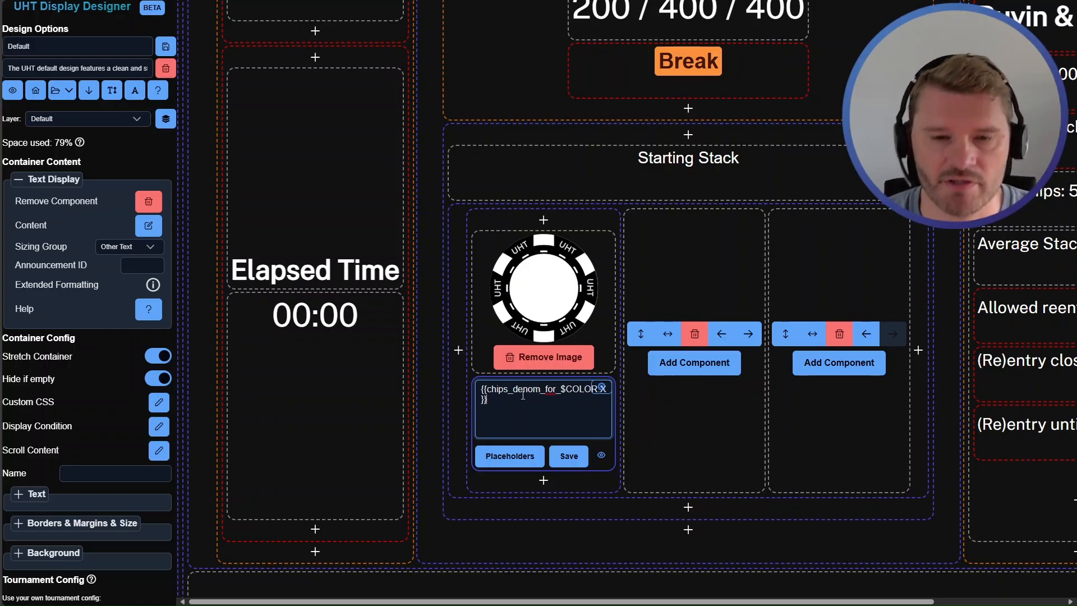
Step: Check the color parameter of chips_denom_for_$COLOR:X in the placeholder list, replace X with black in the text, and save it
{"action": "left_click", "coordinate": [510, 456]}
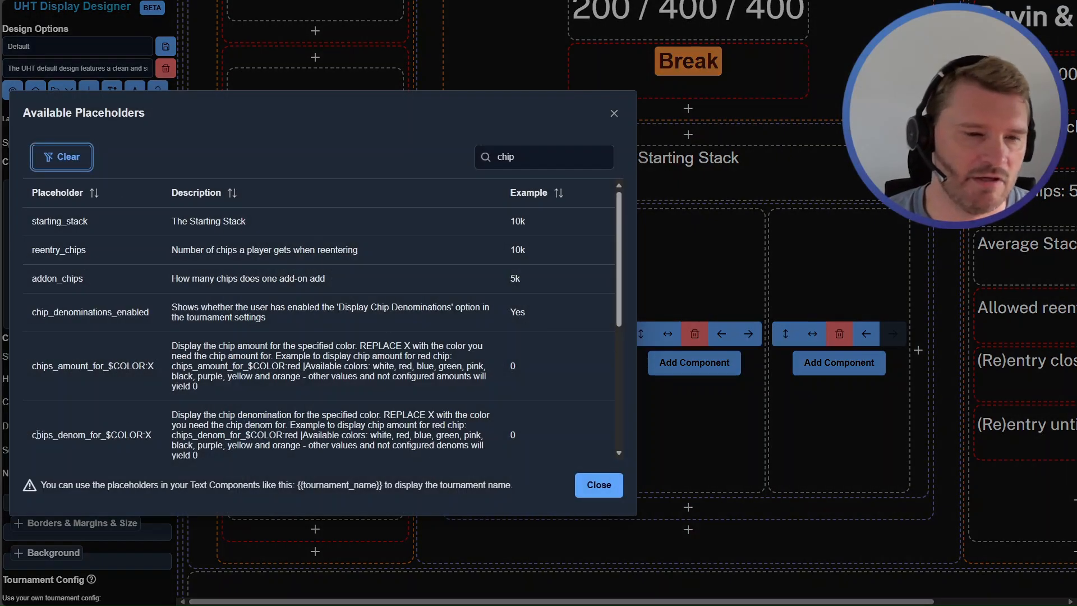
{"action": "left_click_drag", "start_coordinate": [32, 435], "coordinate": [157, 443]}
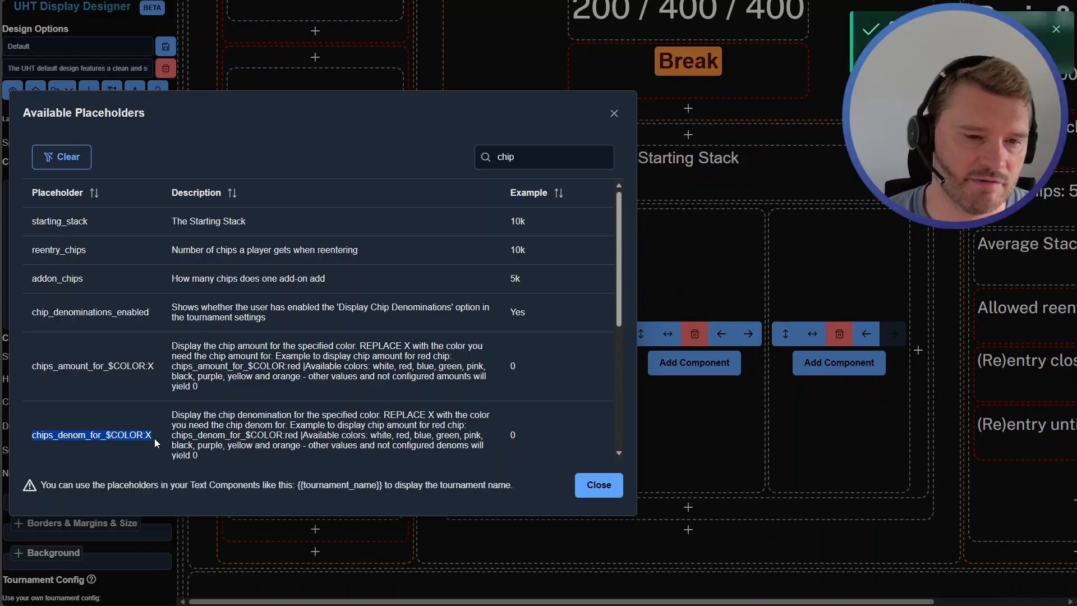
{"action": "left_click", "coordinate": [157, 443]}
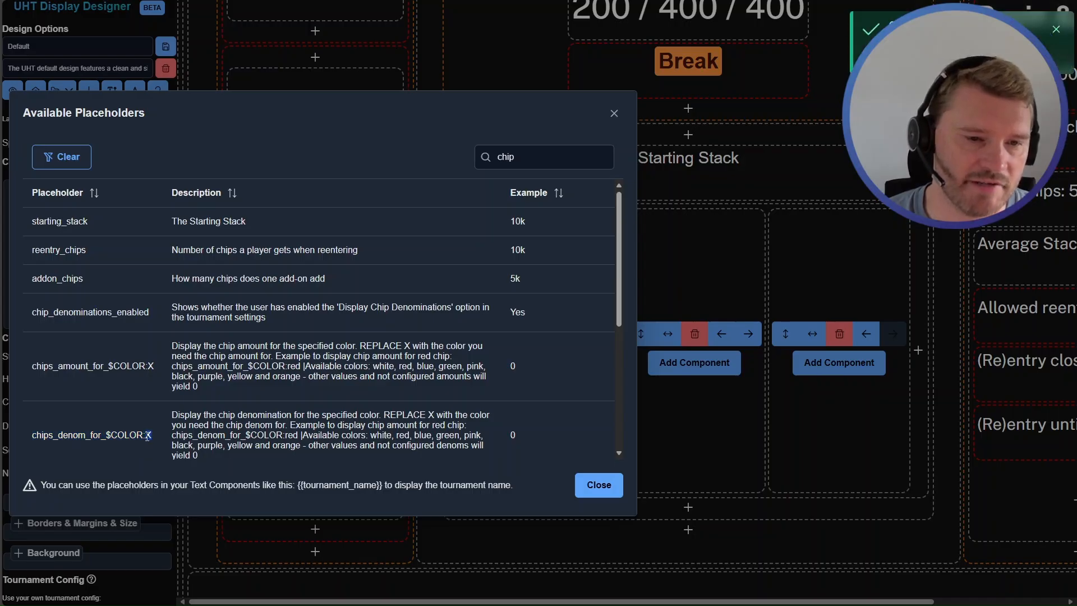
{"action": "double_click", "coordinate": [148, 435]}
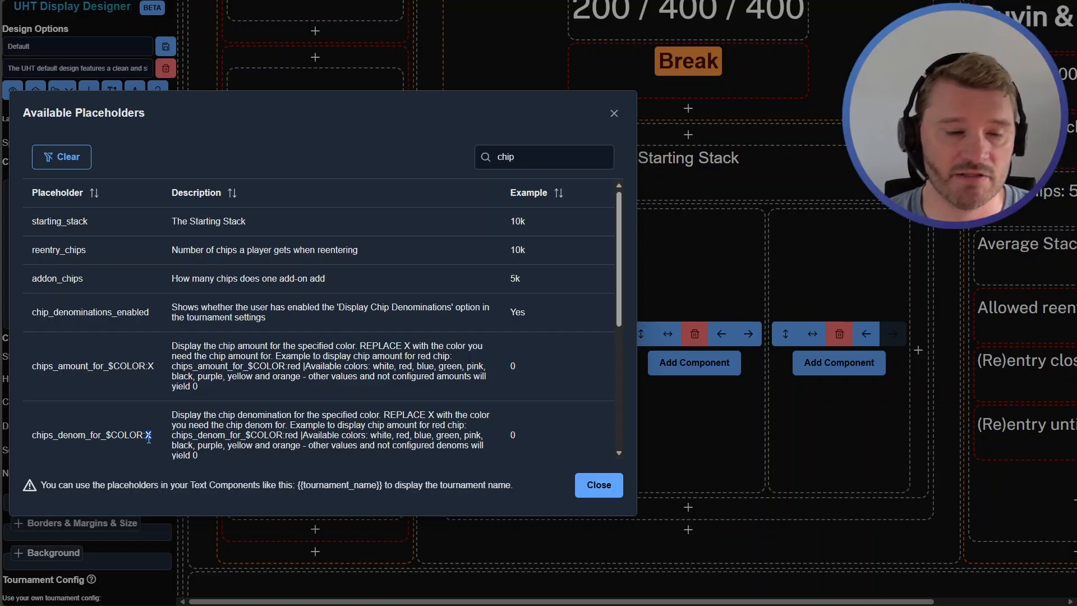
{"action": "left_click", "coordinate": [598, 485]}
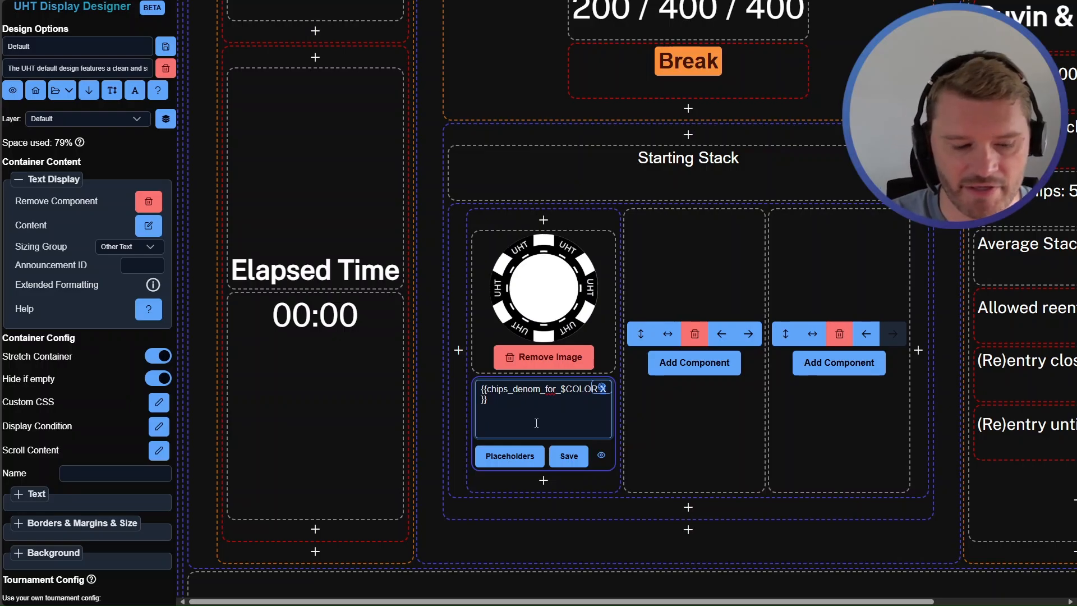
{"action": "key", "text": "BackSpace"}
{"action": "type", "text": "black"}
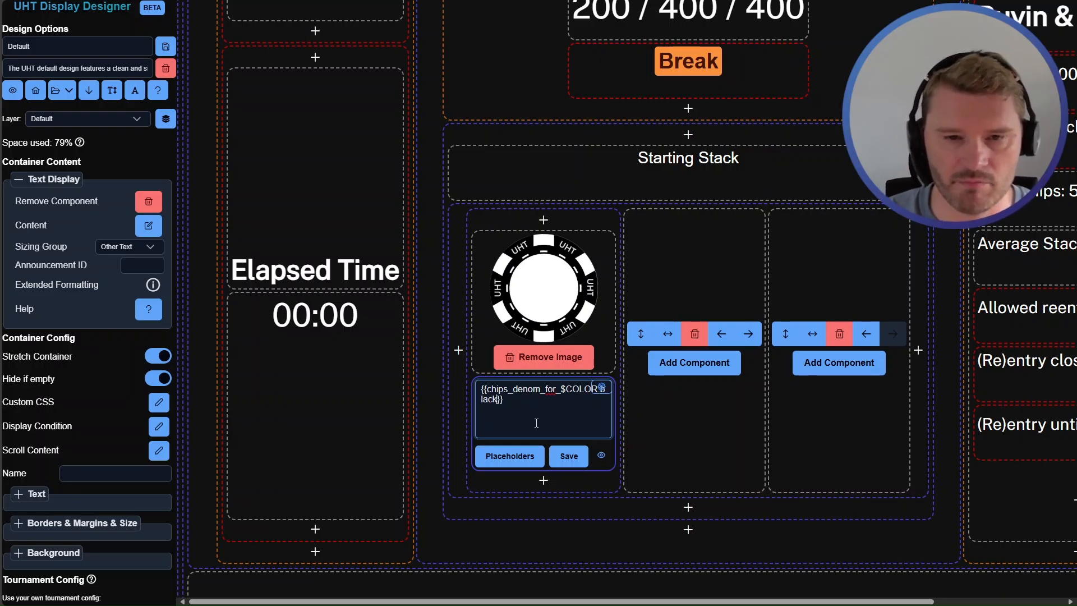
{"action": "left_click", "coordinate": [568, 456]}
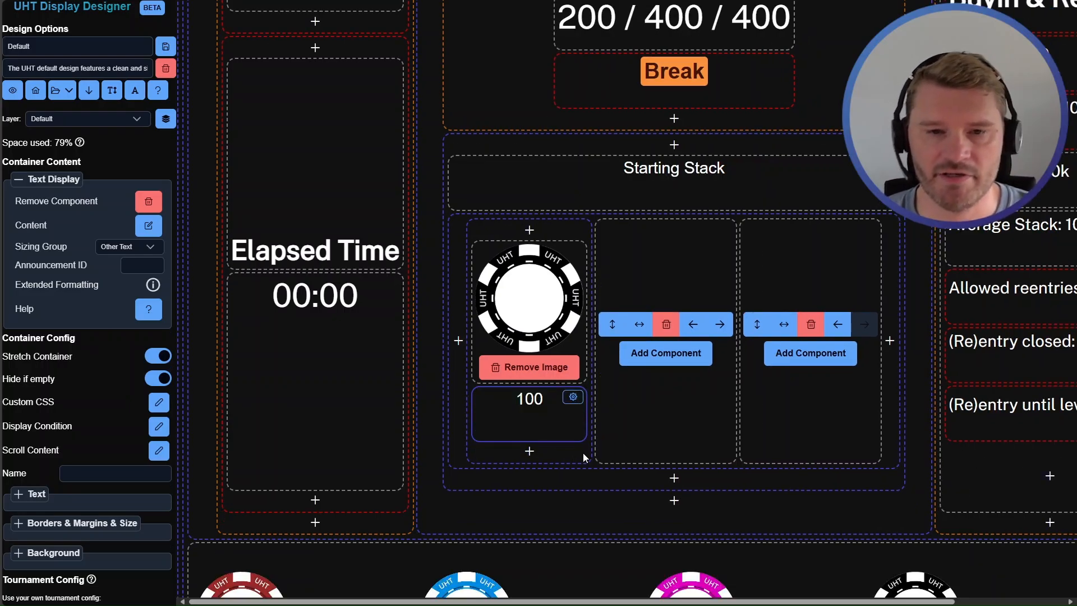
Step: Reopen the text below the black chip for editing and copy the chips_amount_for_$COLOR:X placeholder from the available placeholders
{"action": "left_click", "coordinate": [530, 416]}
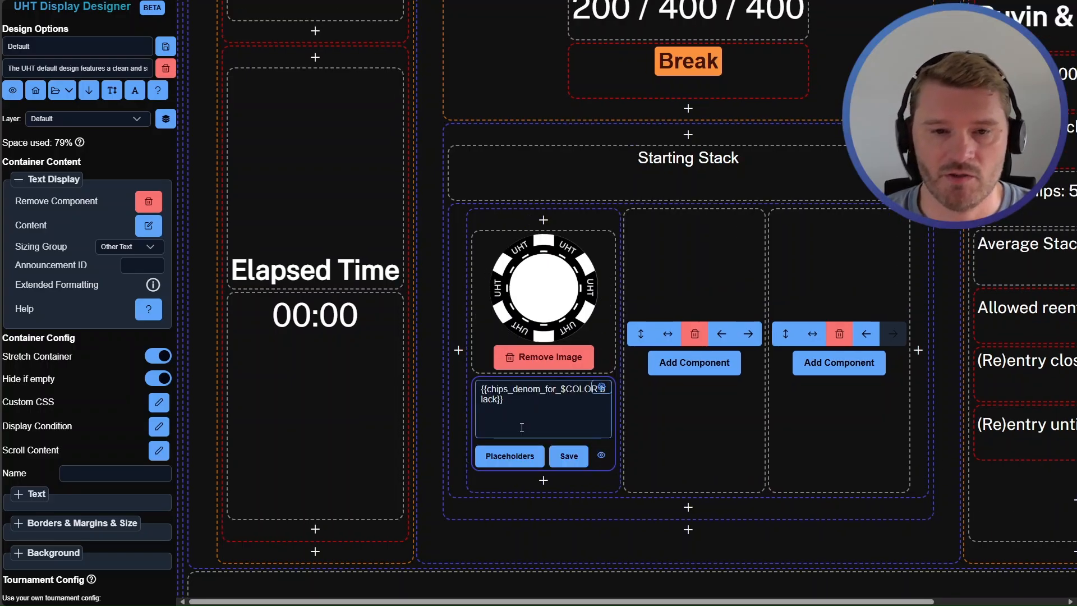
{"action": "left_click", "coordinate": [510, 460]}
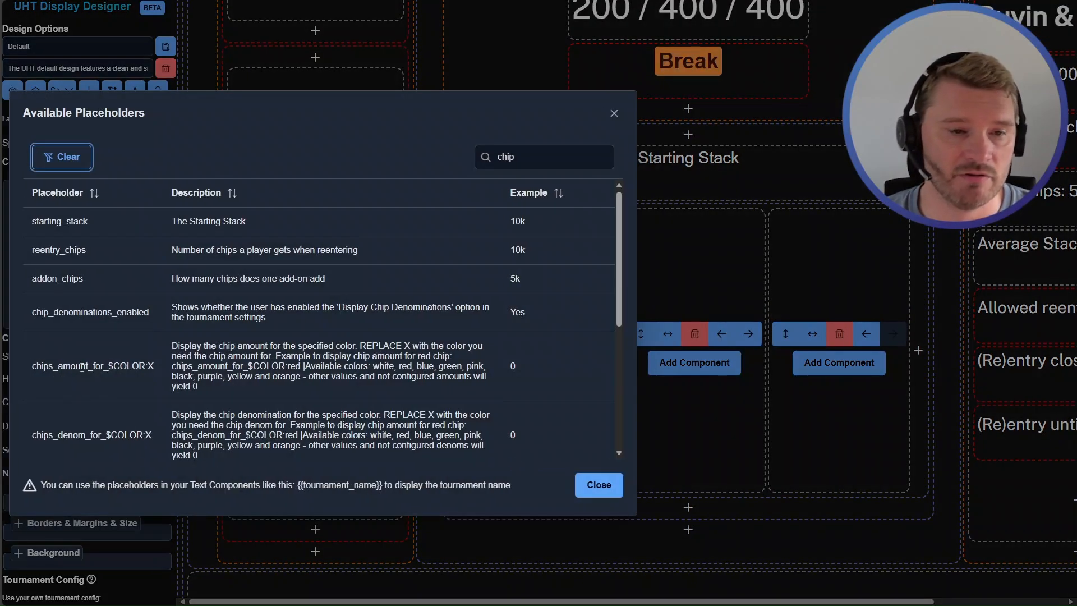
{"action": "left_click", "coordinate": [123, 367]}
{"action": "left_click", "coordinate": [598, 484]}
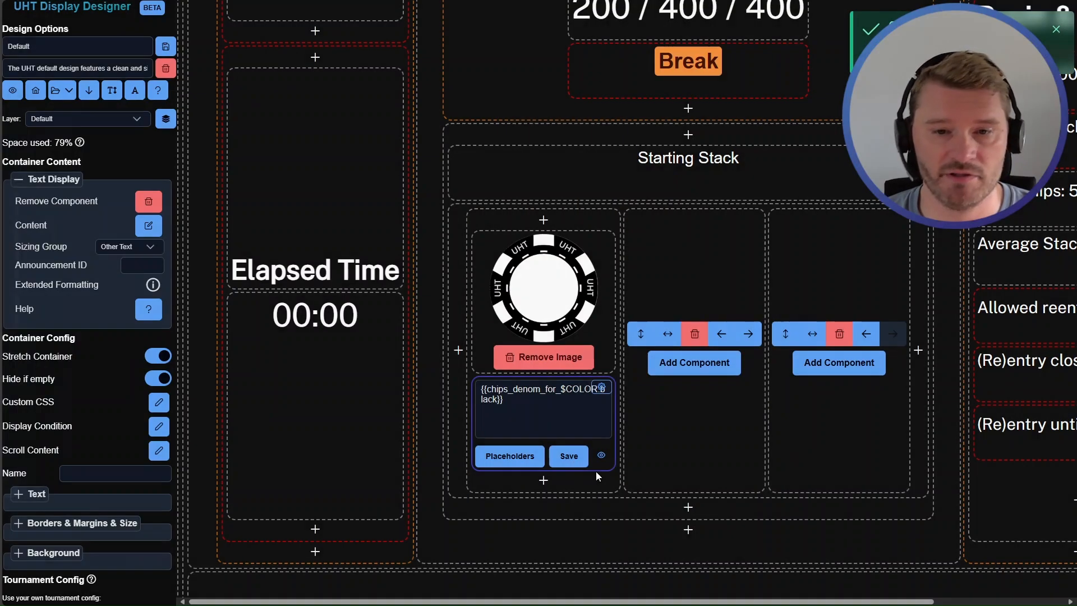
Step: Append " x {{chips_amount_for_$COLOR:black}}" to the denomination placeholder below the black chip and save the text
{"action": "type", "text": "x"}
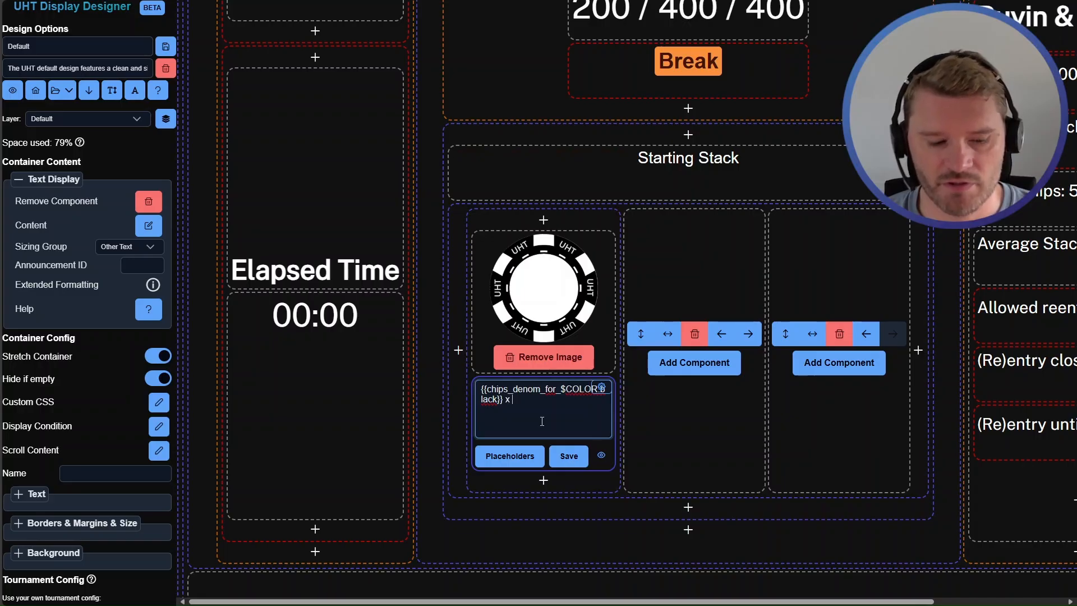
{"action": "type", "text": "{{chips_amount_for_$COLOR:X}}"}
{"action": "left_click", "coordinate": [487, 419]}
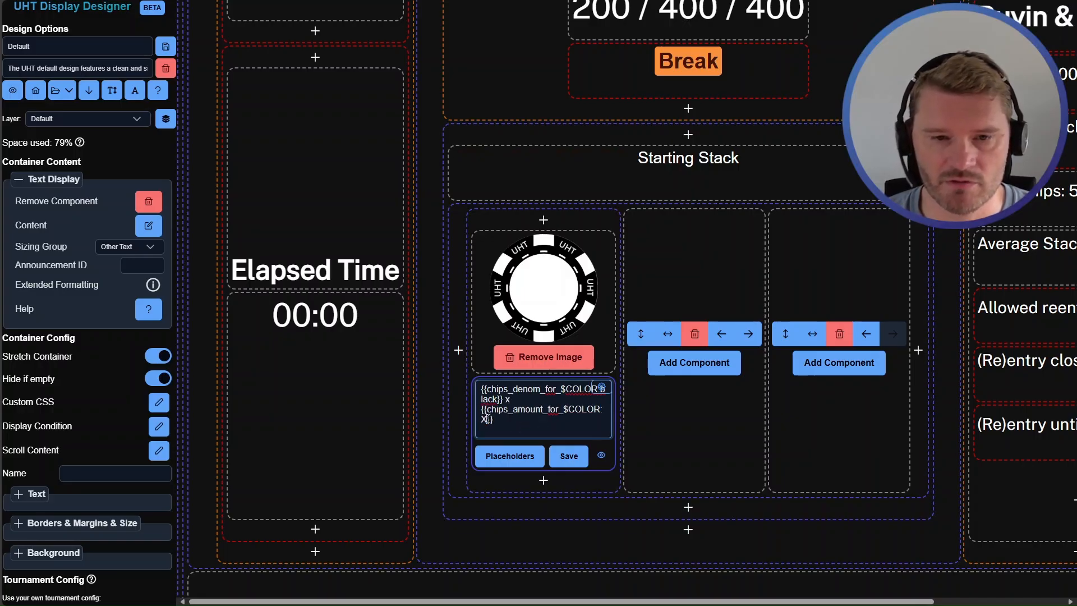
{"action": "key", "text": "BackSpace"}
{"action": "type", "text": "black"}
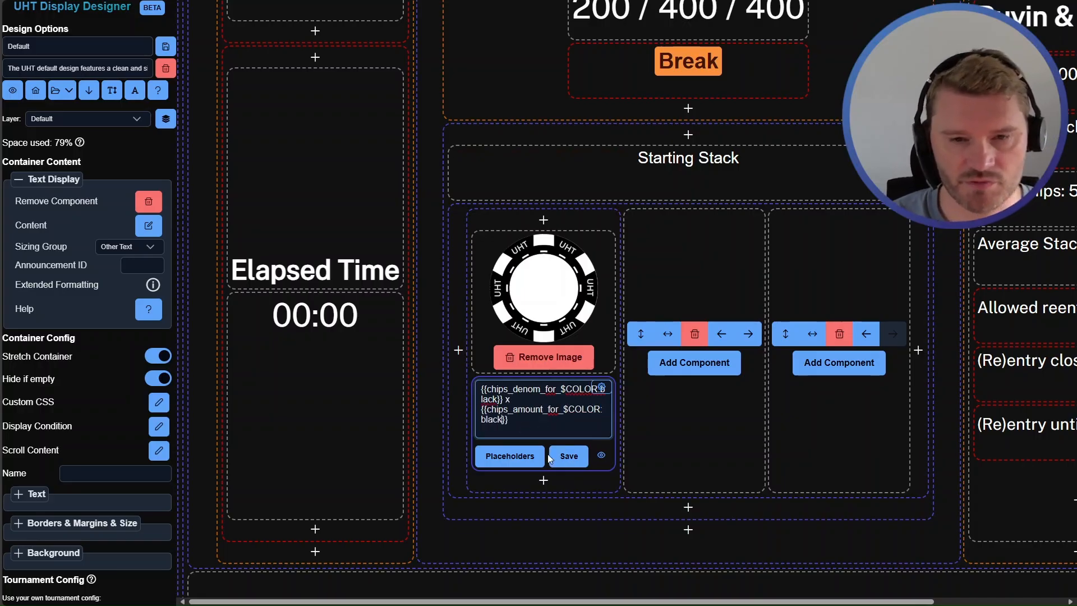
{"action": "left_click", "coordinate": [567, 457]}
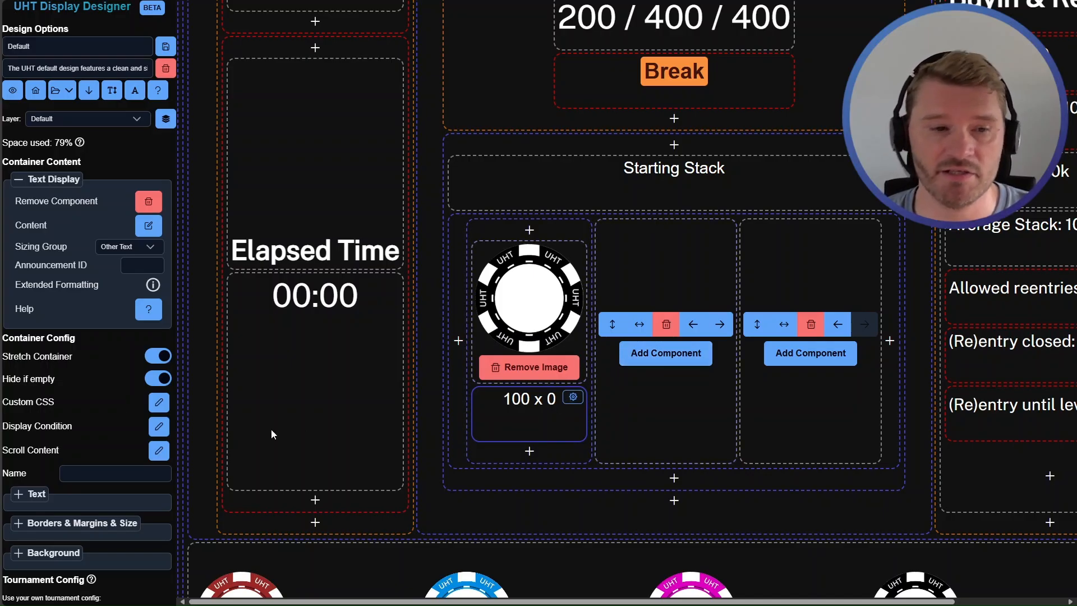
Step: Switch the design preview's tournament config to UHT Demo
{"action": "scroll", "coordinate": [66, 400], "scroll_direction": "down", "scroll_amount": 4}
{"action": "left_click", "coordinate": [47, 402]}
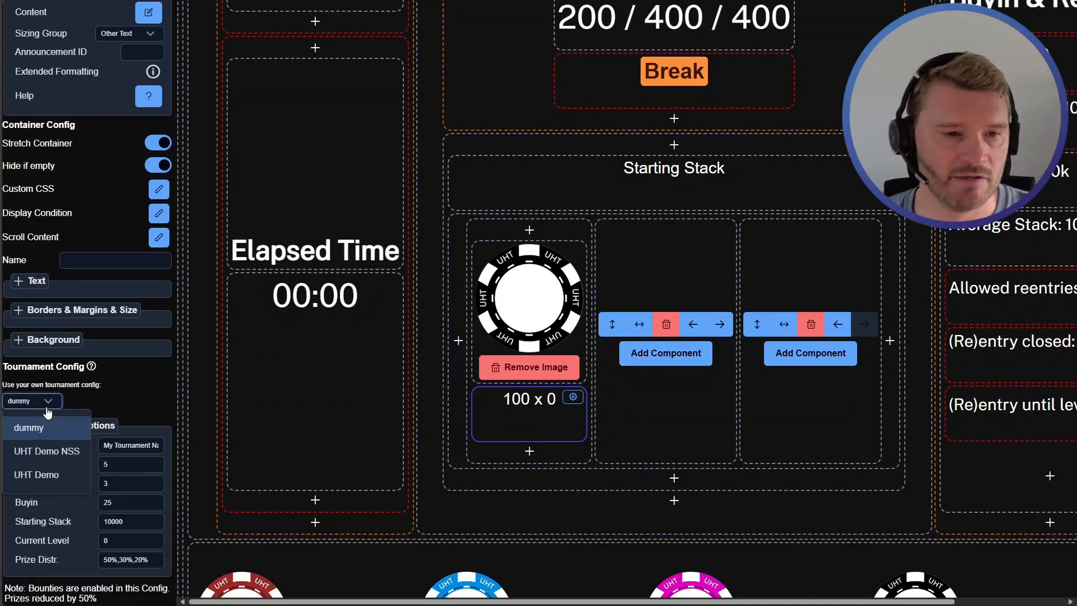
{"action": "left_click", "coordinate": [58, 477]}
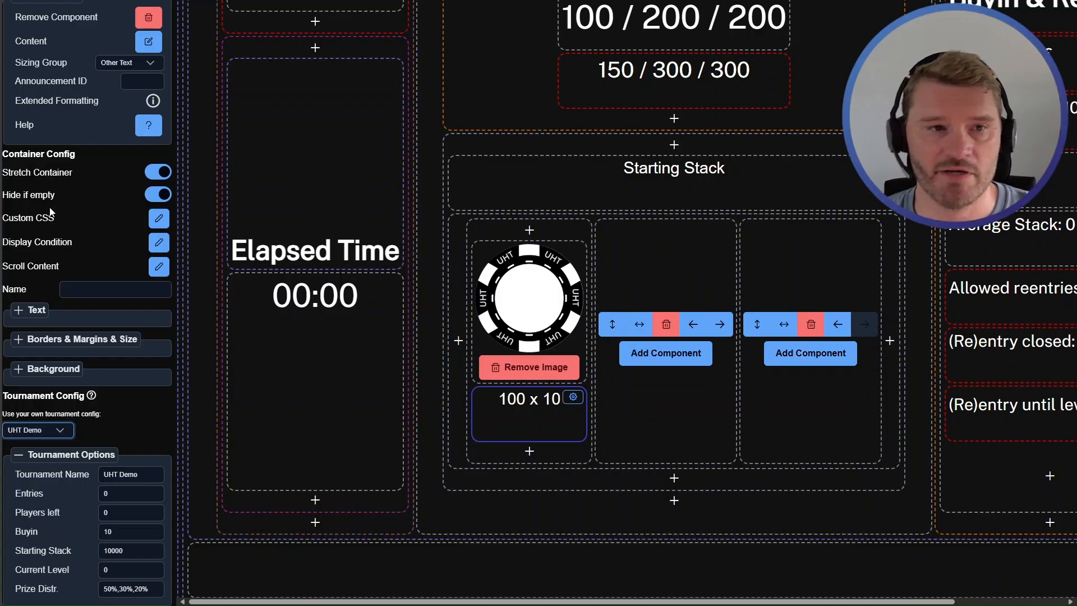
{"action": "scroll", "coordinate": [50, 211], "scroll_direction": "up", "scroll_amount": 4}
{"action": "left_click", "coordinate": [69, 91]}
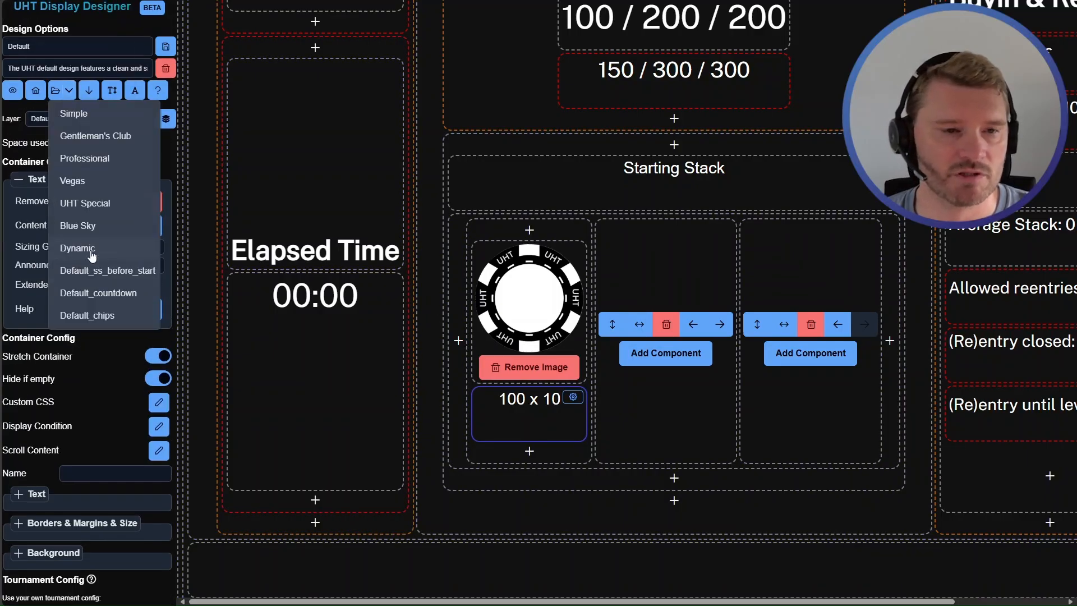
{"action": "left_click", "coordinate": [108, 317]}
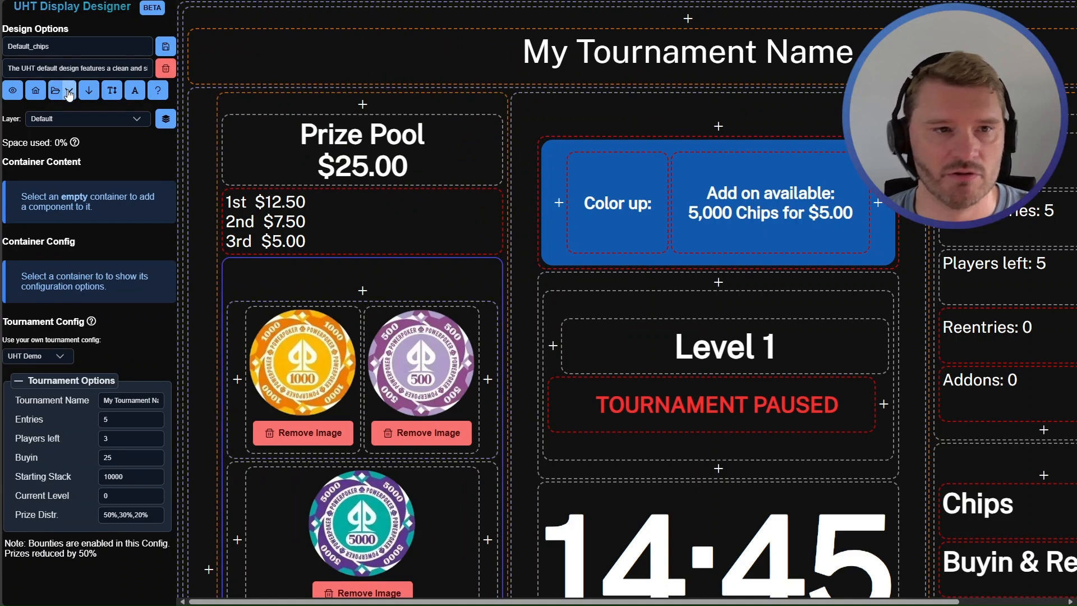
Step: Load the Default_ss_before_start design and check the placeholder text below the pink chip in its Starting Stack section
{"action": "left_click", "coordinate": [69, 91]}
{"action": "left_click", "coordinate": [107, 292]}
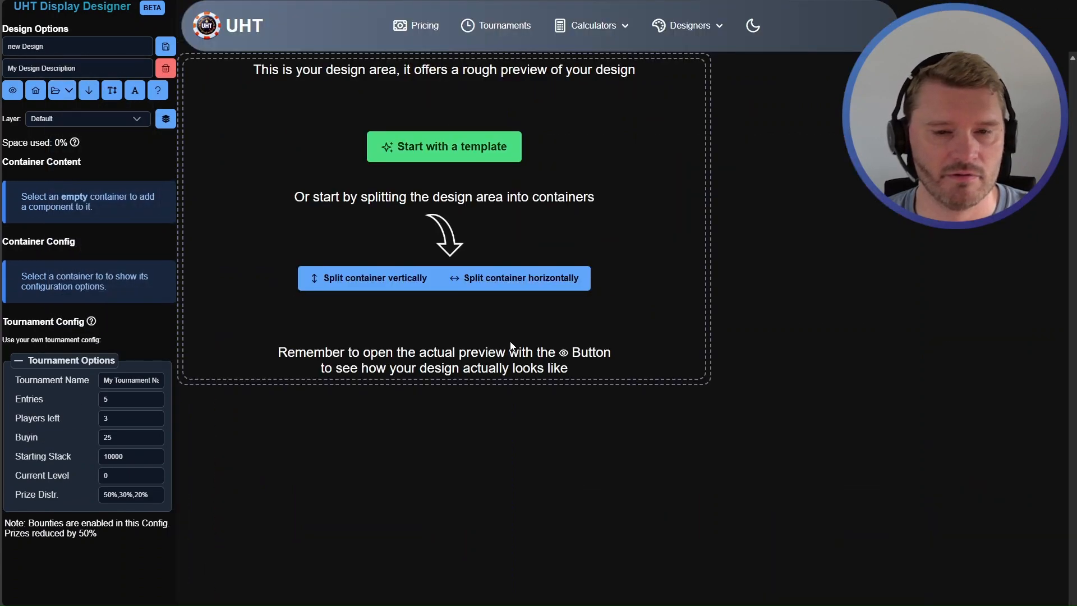
{"action": "scroll", "coordinate": [785, 331], "scroll_direction": "down", "scroll_amount": 10}
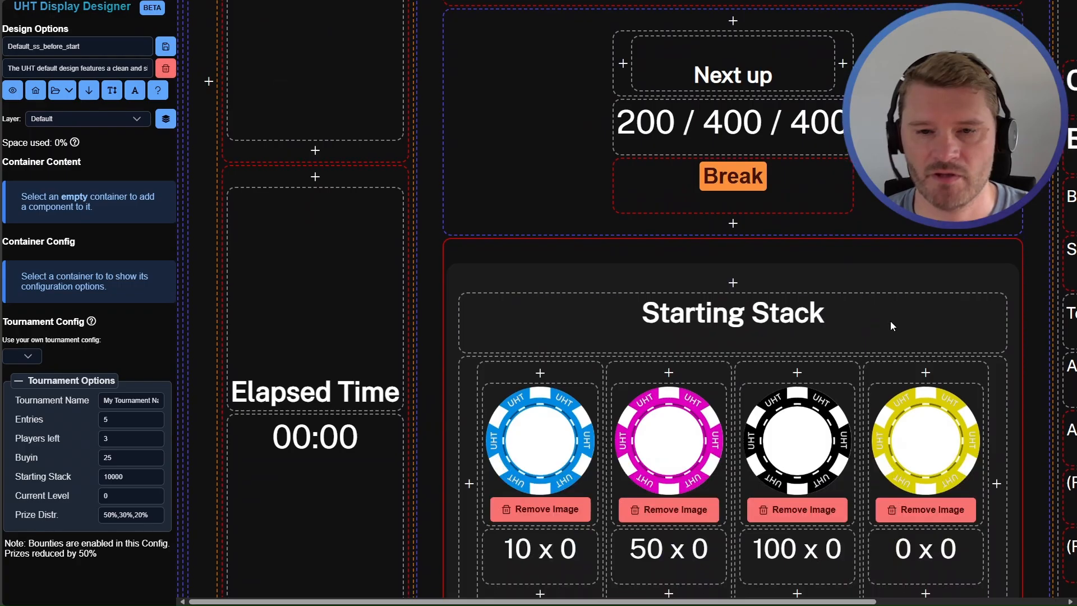
{"action": "scroll", "coordinate": [890, 321], "scroll_direction": "down", "scroll_amount": 5}
{"action": "scroll", "coordinate": [874, 321], "scroll_direction": "up", "scroll_amount": 2}
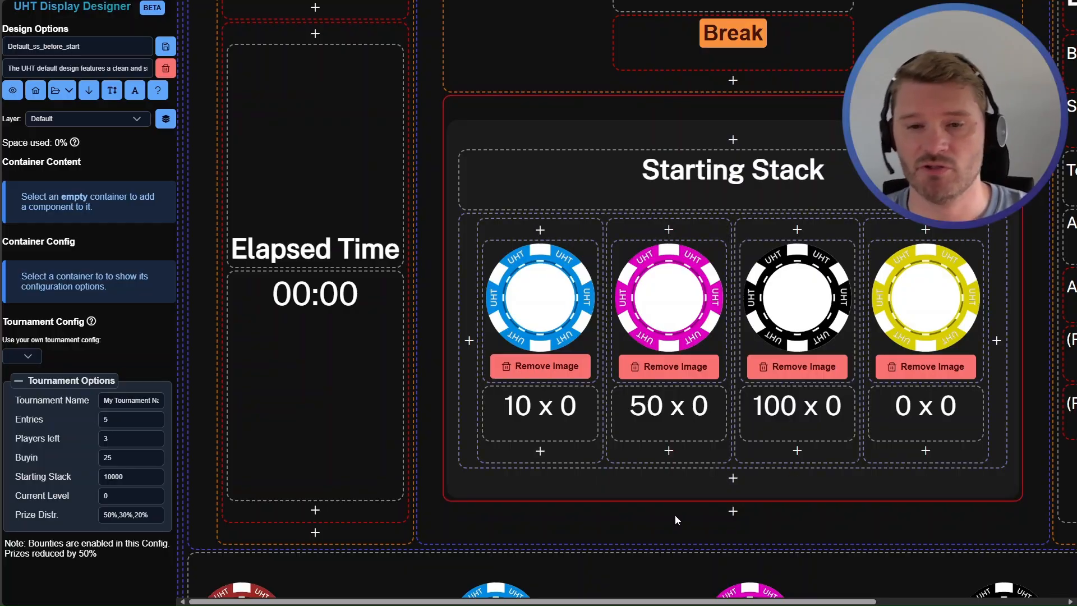
{"action": "left_click", "coordinate": [664, 403]}
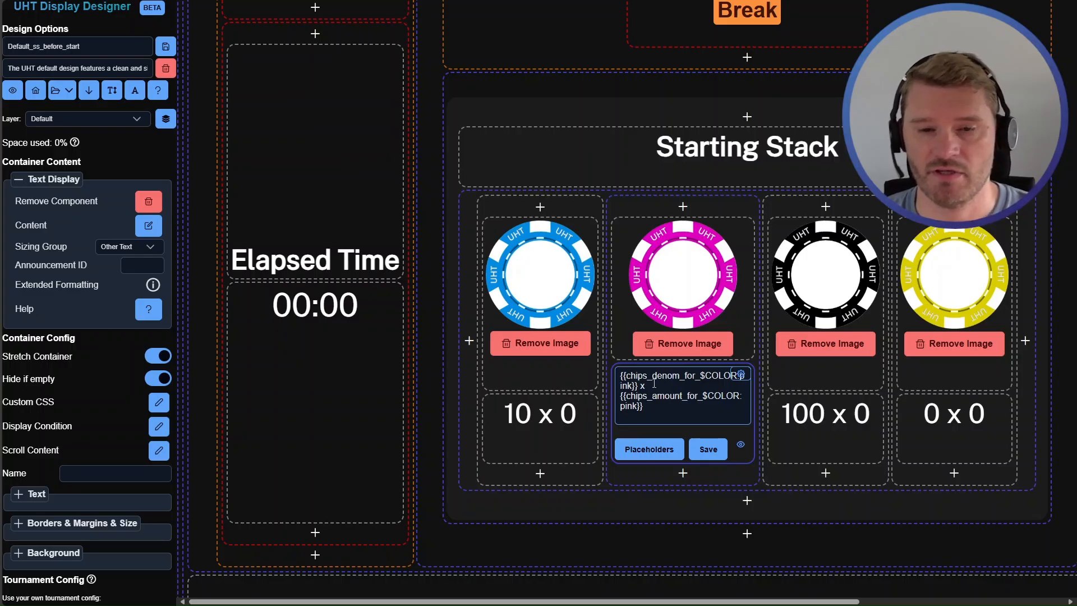
{"action": "left_click", "coordinate": [708, 449]}
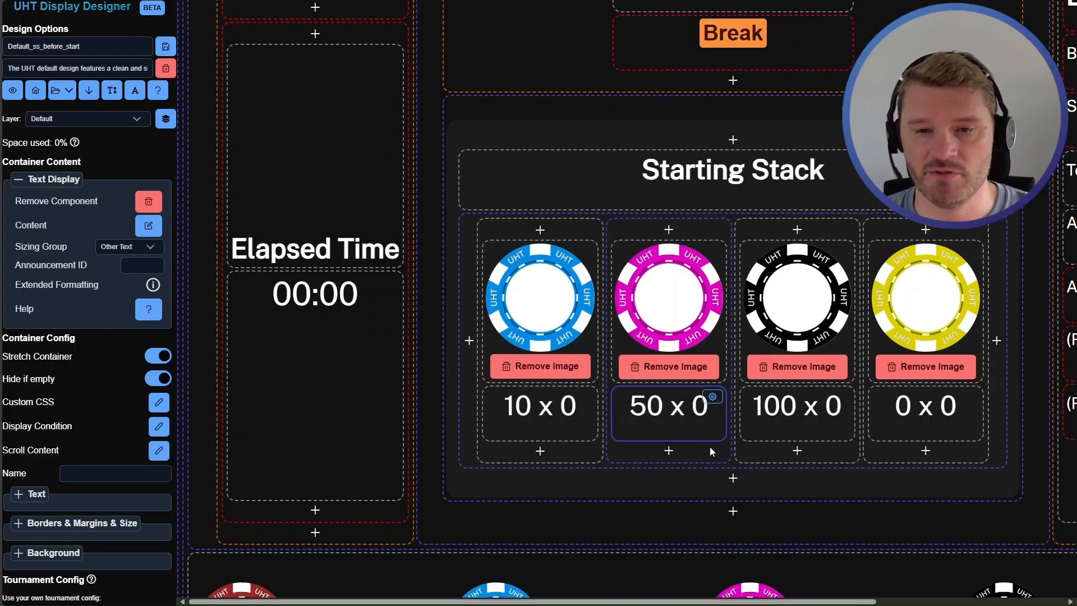
Step: Open the UHT Demo tournament display from the tournament overview and apply the Default_ss_before_start design to it
{"action": "left_click", "coordinate": [35, 90]}
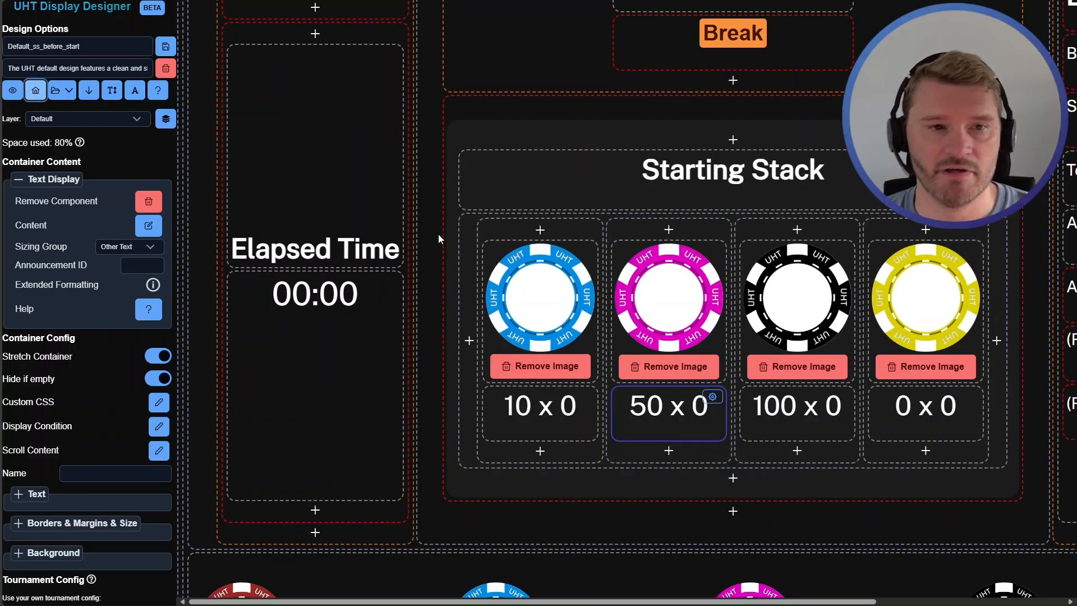
{"action": "left_click", "coordinate": [692, 331]}
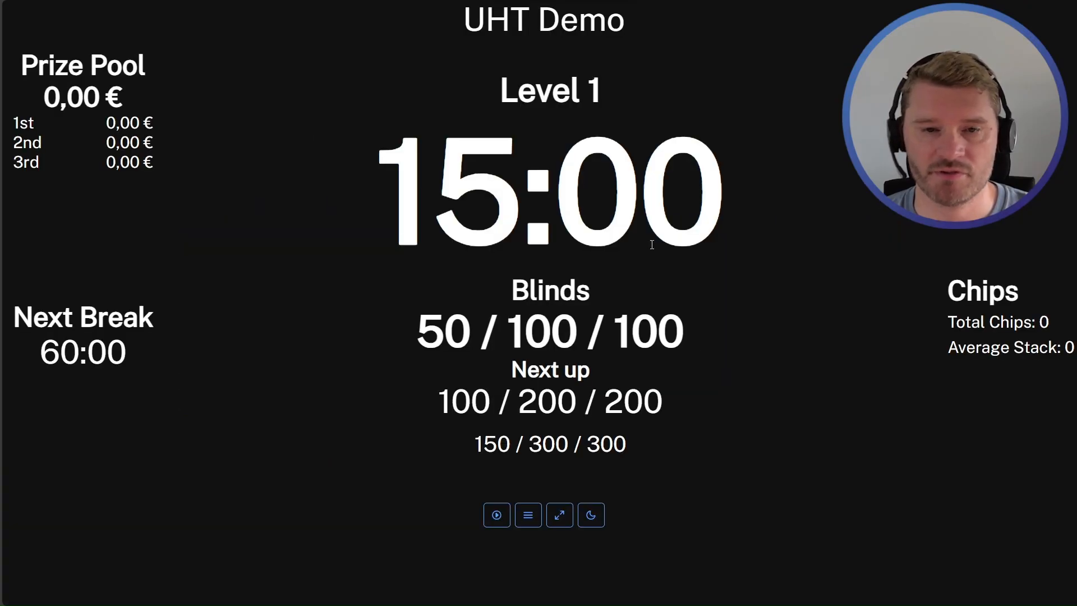
{"action": "left_click", "coordinate": [528, 515]}
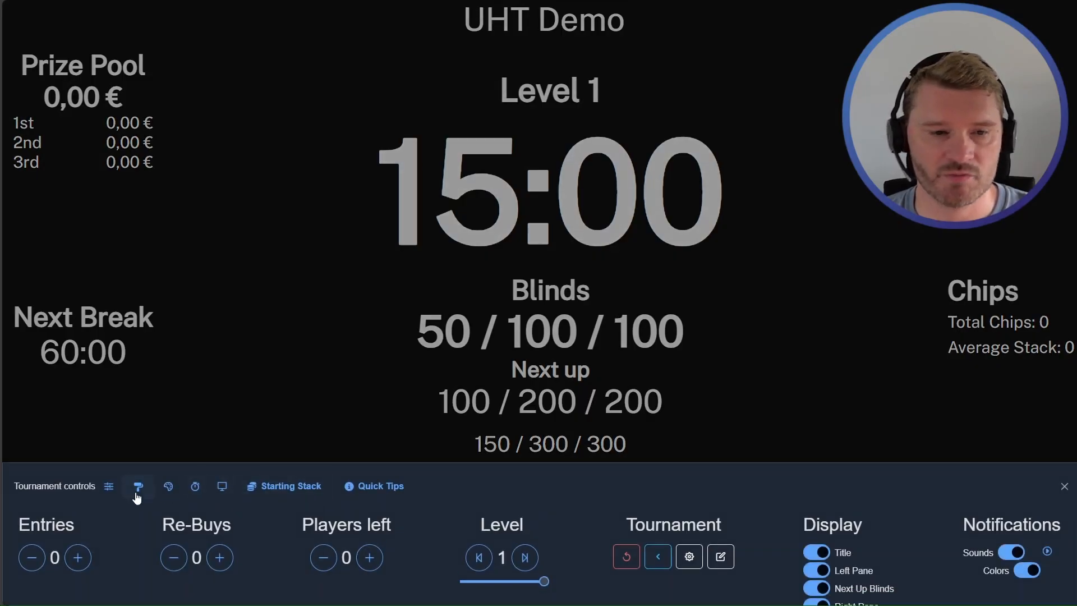
{"action": "left_click", "coordinate": [137, 486]}
{"action": "scroll", "coordinate": [101, 444], "scroll_direction": "down", "scroll_amount": 20}
{"action": "scroll", "coordinate": [88, 432], "scroll_direction": "up", "scroll_amount": 8}
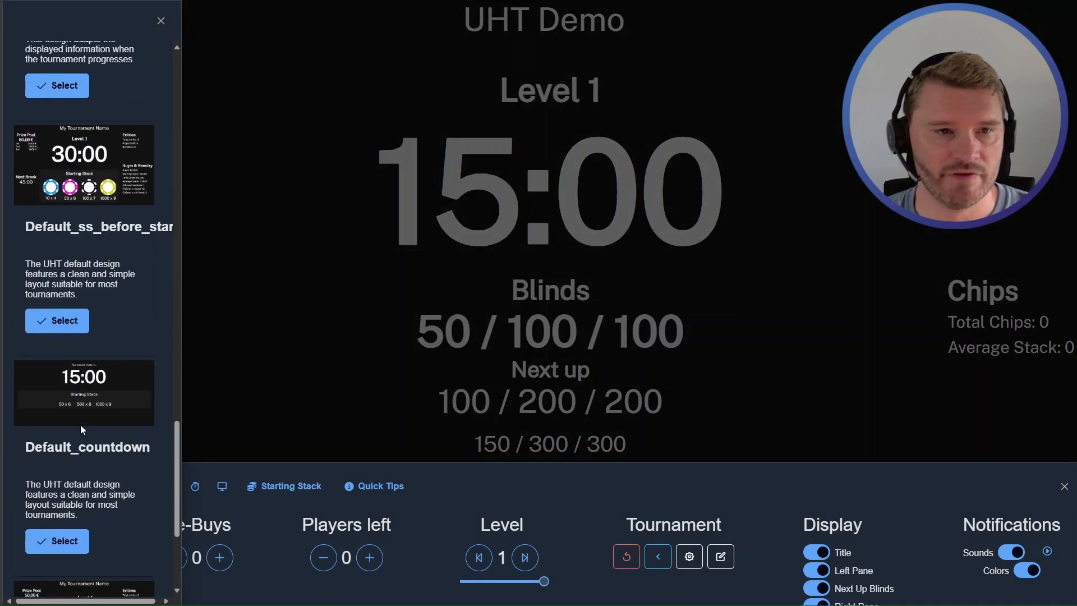
{"action": "left_click", "coordinate": [66, 491]}
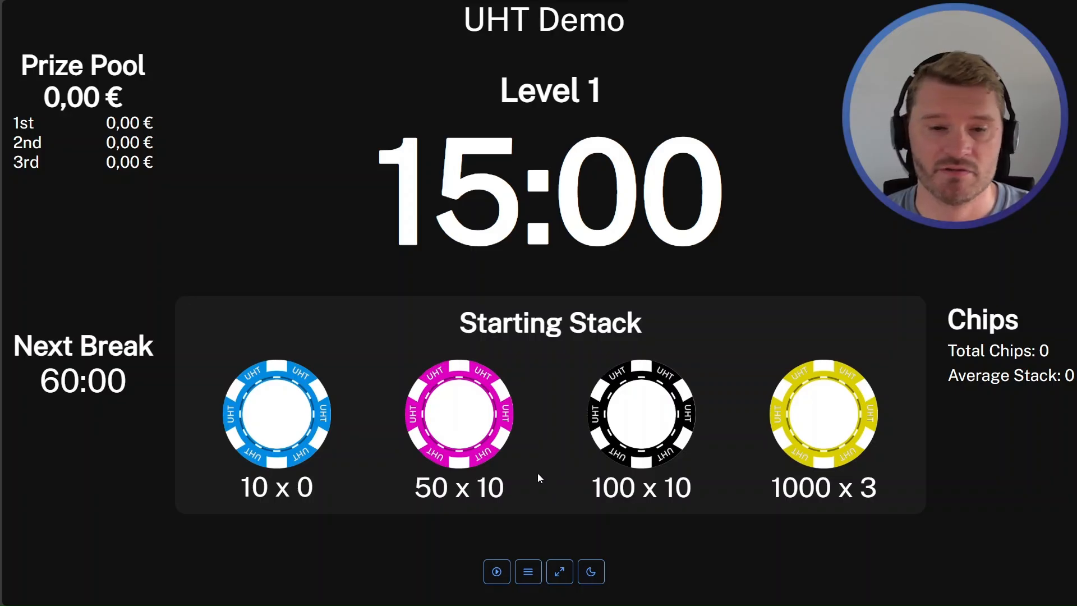
Step: Start and pause the tournament clock, and reset the tournament while keeping the player and table configuration
{"action": "left_click", "coordinate": [497, 571]}
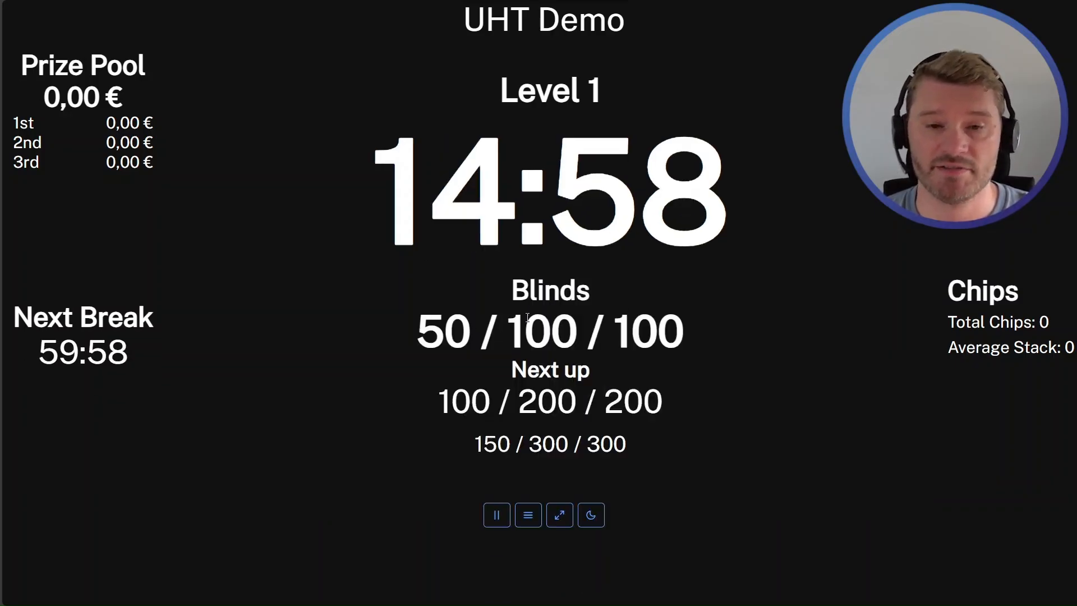
{"action": "left_click", "coordinate": [496, 515]}
{"action": "left_click", "coordinate": [528, 515]}
{"action": "left_click", "coordinate": [627, 557]}
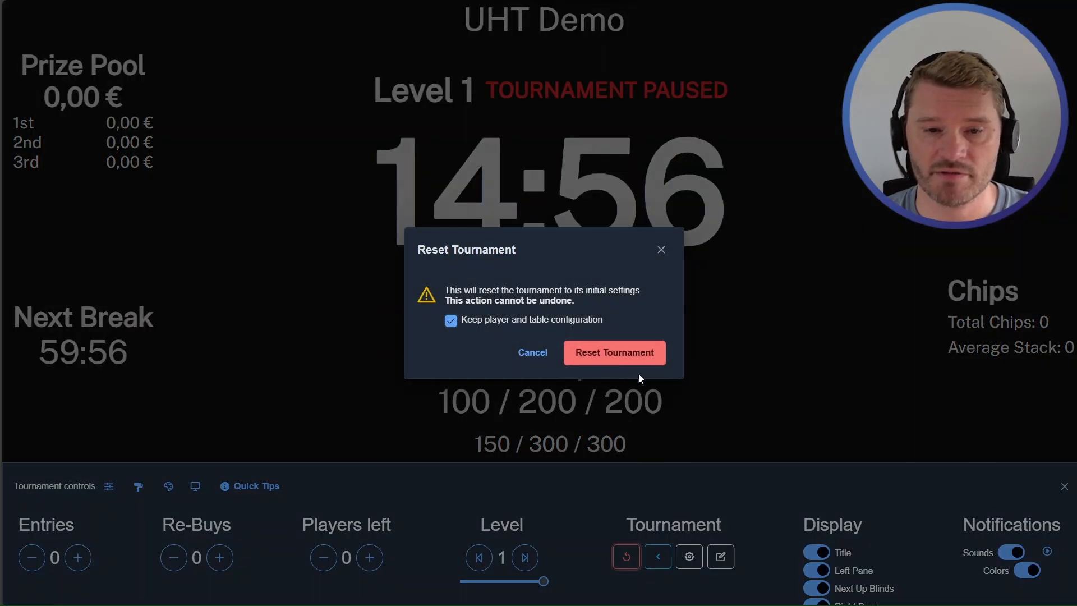
{"action": "left_click", "coordinate": [615, 353]}
{"action": "left_click", "coordinate": [811, 275]}
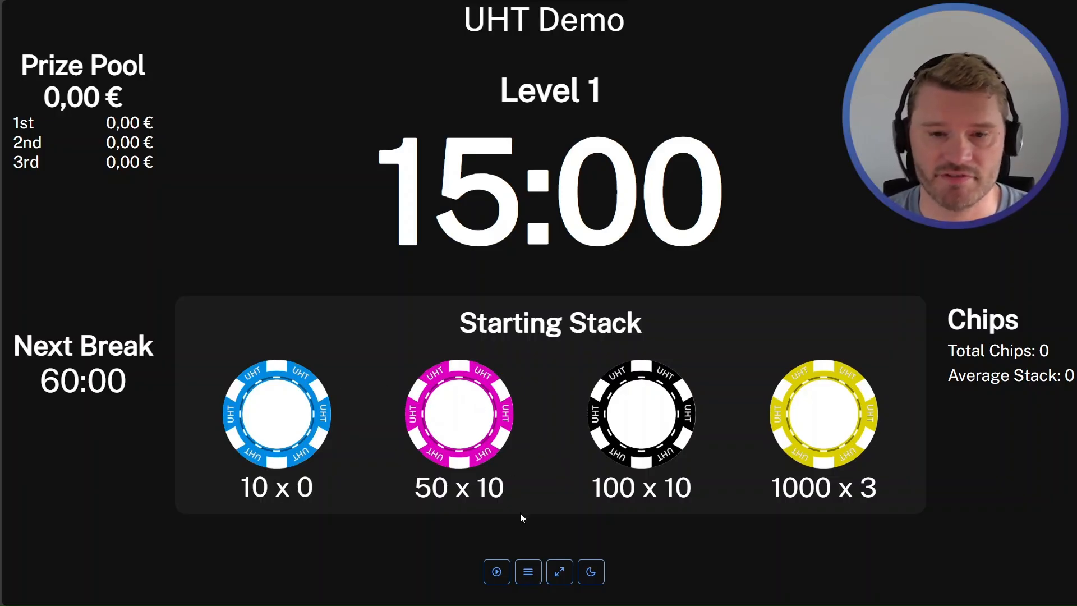
Step: Leave the tournament display for the Display Designer and load the Default design
{"action": "left_click", "coordinate": [527, 570]}
{"action": "left_click", "coordinate": [660, 560]}
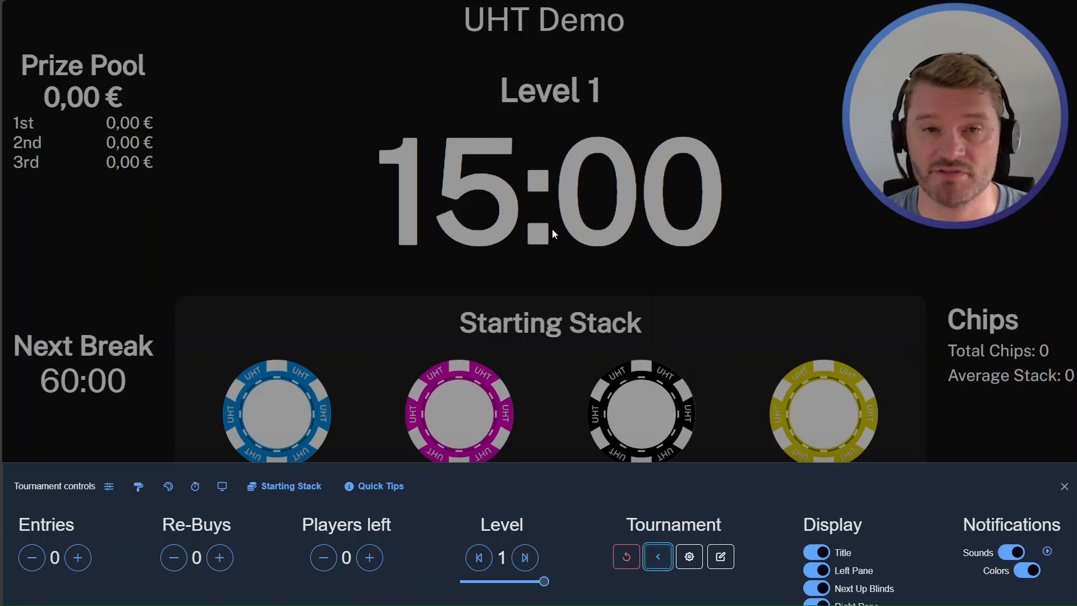
{"action": "left_click", "coordinate": [695, 26]}
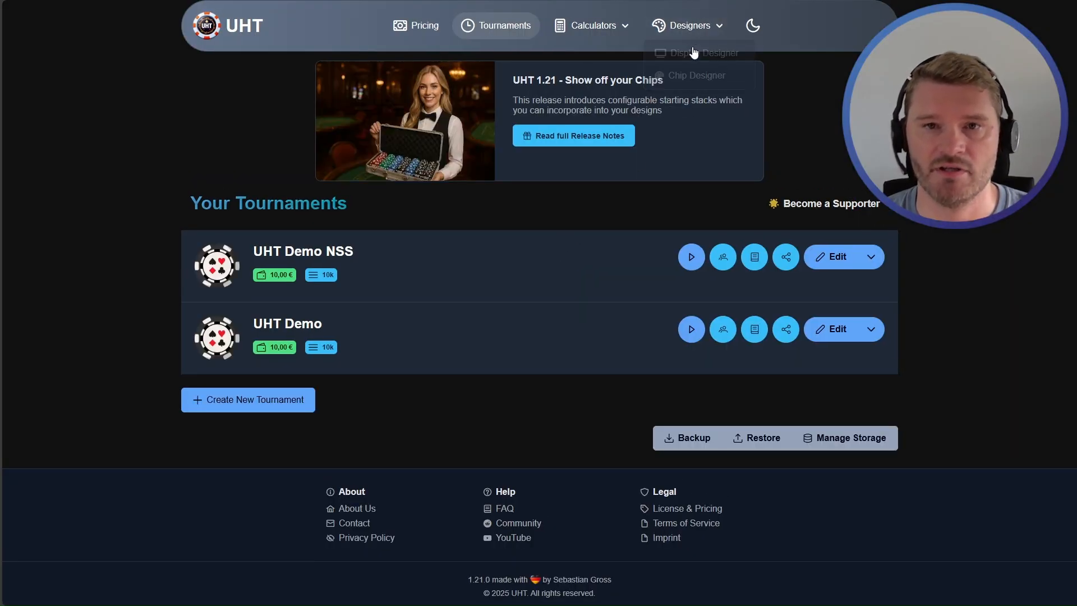
{"action": "left_click", "coordinate": [704, 51]}
{"action": "left_click", "coordinate": [74, 98]}
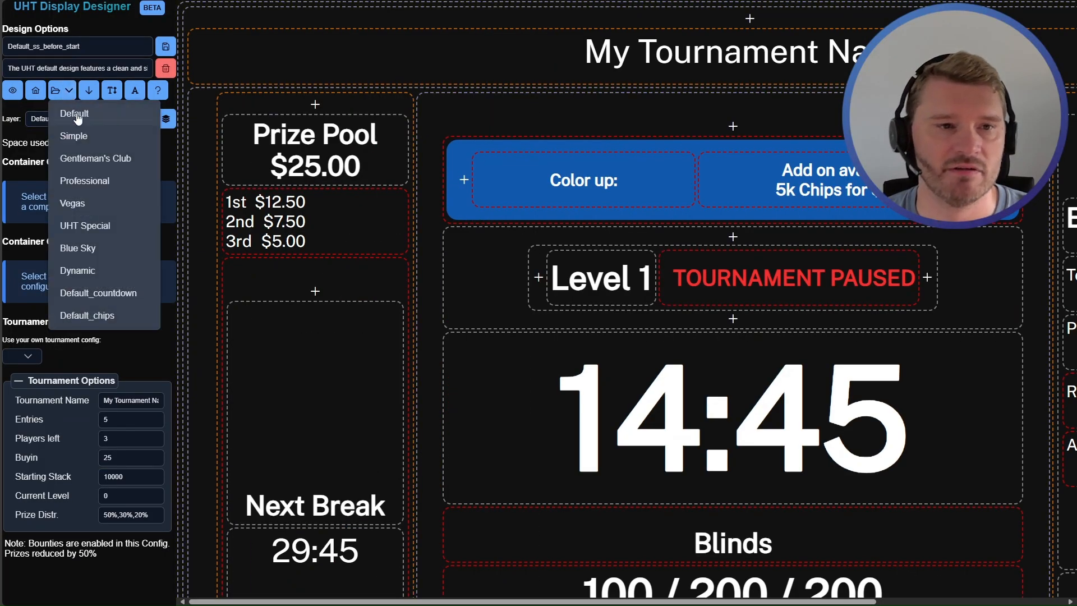
{"action": "left_click", "coordinate": [77, 113]}
{"action": "scroll", "coordinate": [640, 326], "scroll_direction": "down", "scroll_amount": 8}
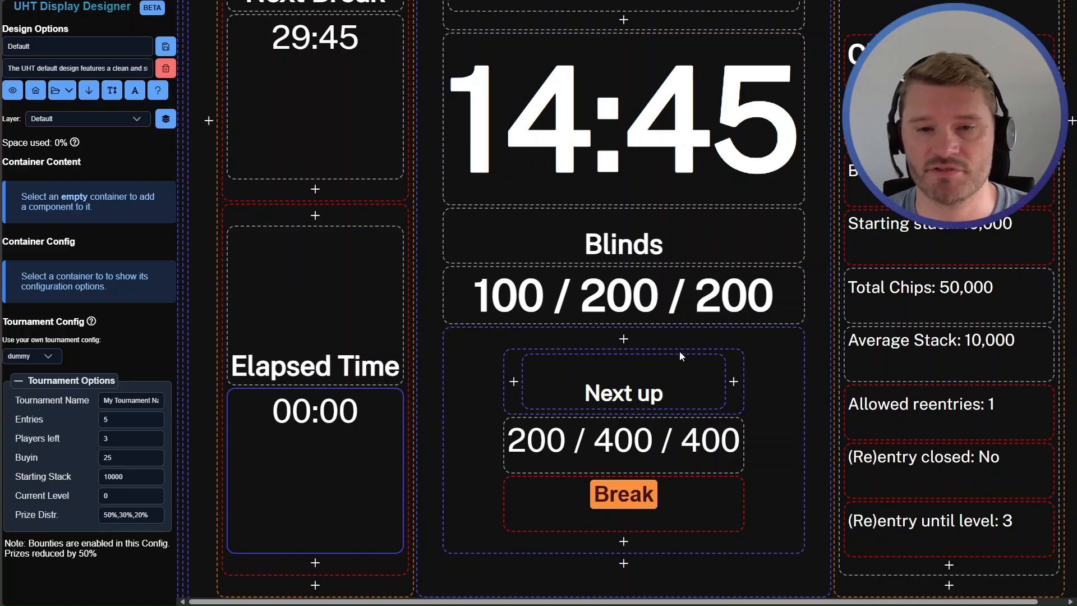
{"action": "scroll", "coordinate": [563, 456], "scroll_direction": "up", "scroll_amount": 7}
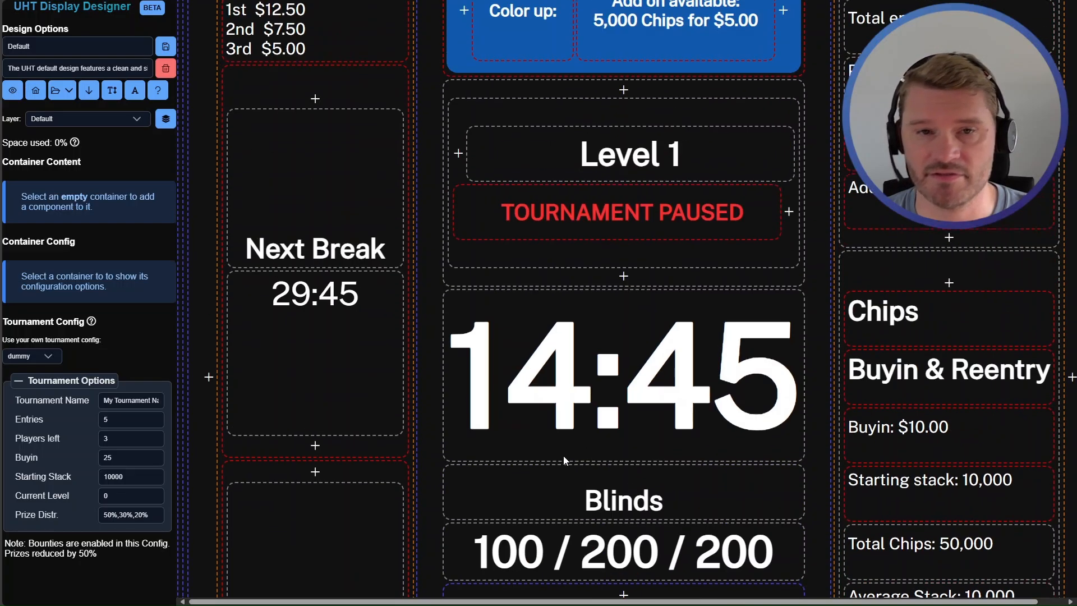
Step: Add a countdown layer to the Default design's content layers and save the layer list
{"action": "left_click", "coordinate": [62, 122]}
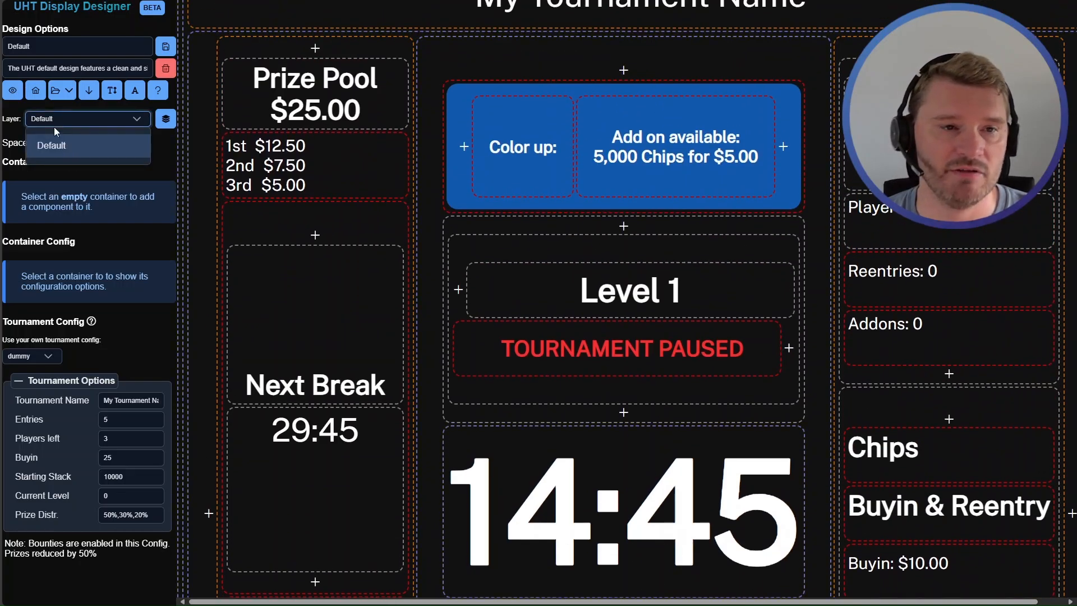
{"action": "left_click", "coordinate": [58, 121]}
{"action": "left_click", "coordinate": [166, 118]}
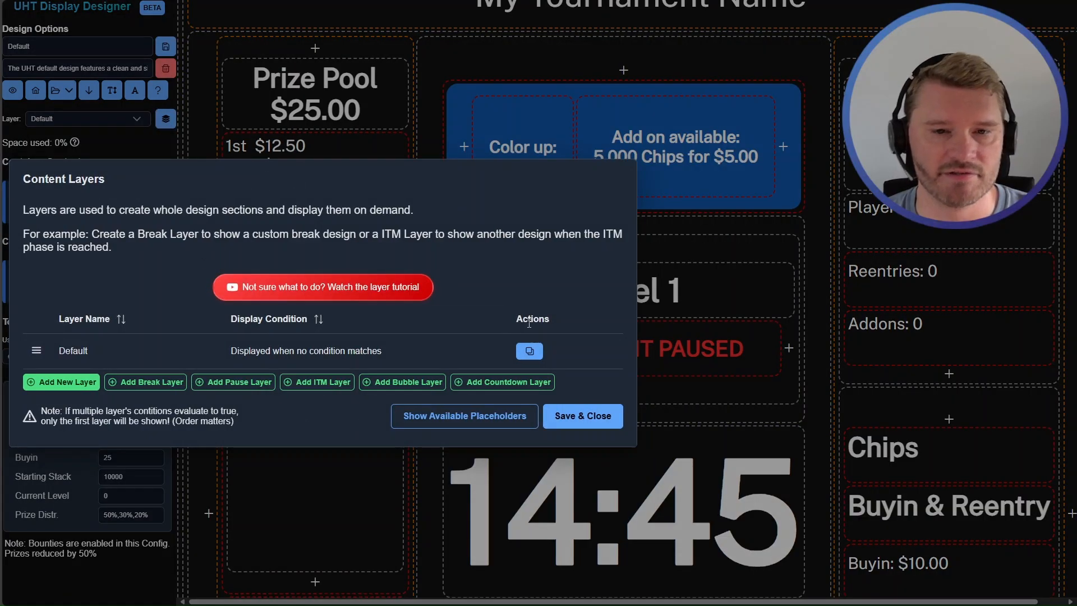
{"action": "left_click", "coordinate": [504, 384]}
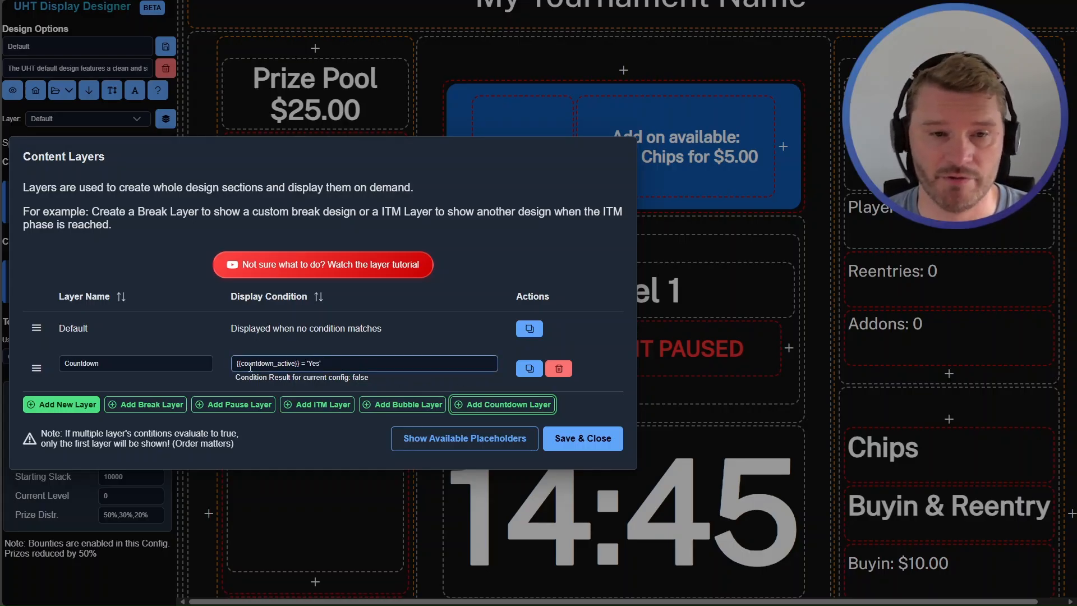
{"action": "left_click", "coordinate": [582, 438]}
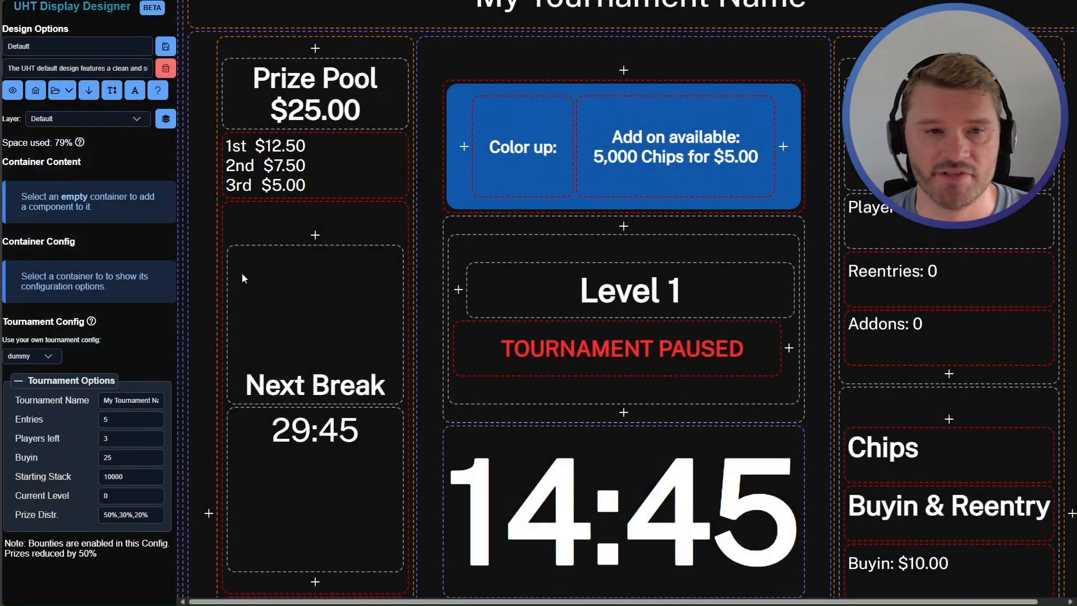
Step: Switch to the Countdown layer and split its empty design area vertically into two containers
{"action": "left_click", "coordinate": [66, 125]}
{"action": "left_click", "coordinate": [70, 167]}
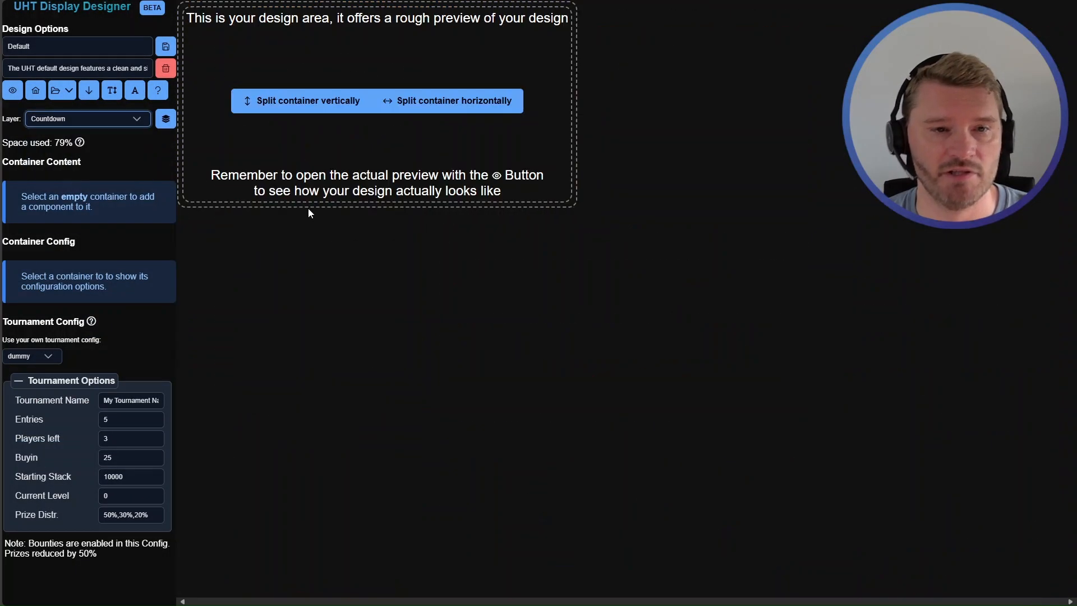
{"action": "left_click", "coordinate": [303, 104]}
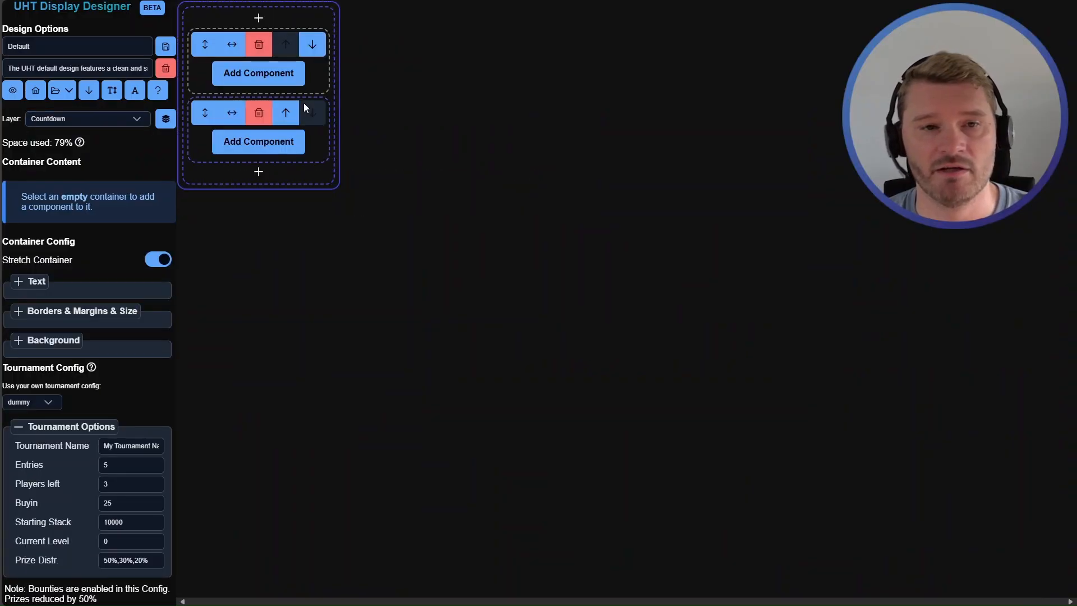
Step: Add a third container to the Countdown layer and save a text component reading "Tournament is starting in" in the first container
{"action": "left_click", "coordinate": [259, 168]}
{"action": "left_click", "coordinate": [277, 71]}
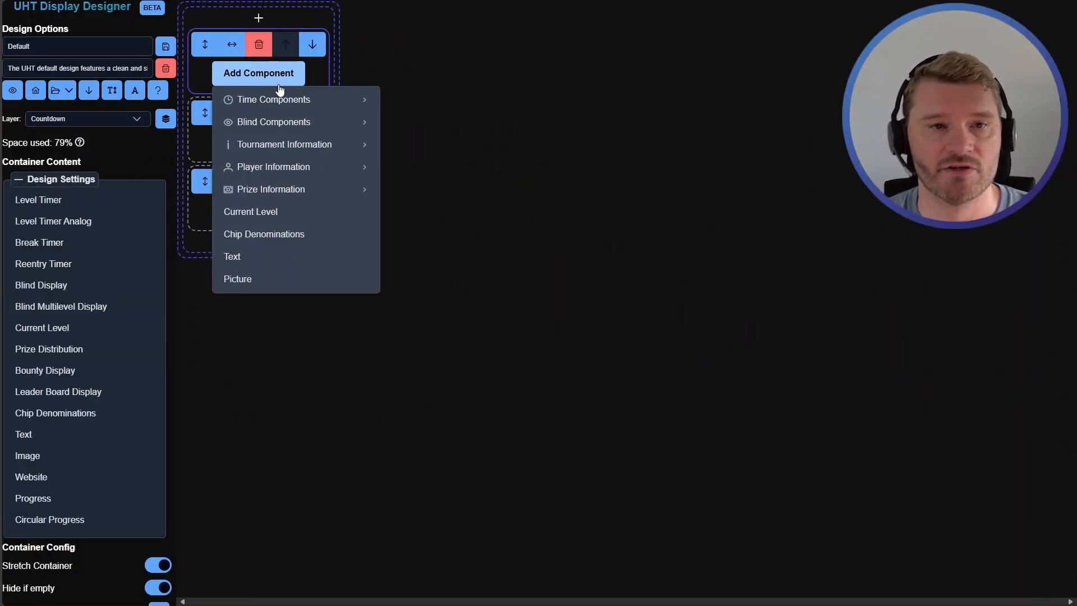
{"action": "left_click", "coordinate": [285, 258]}
{"action": "left_click", "coordinate": [263, 69]}
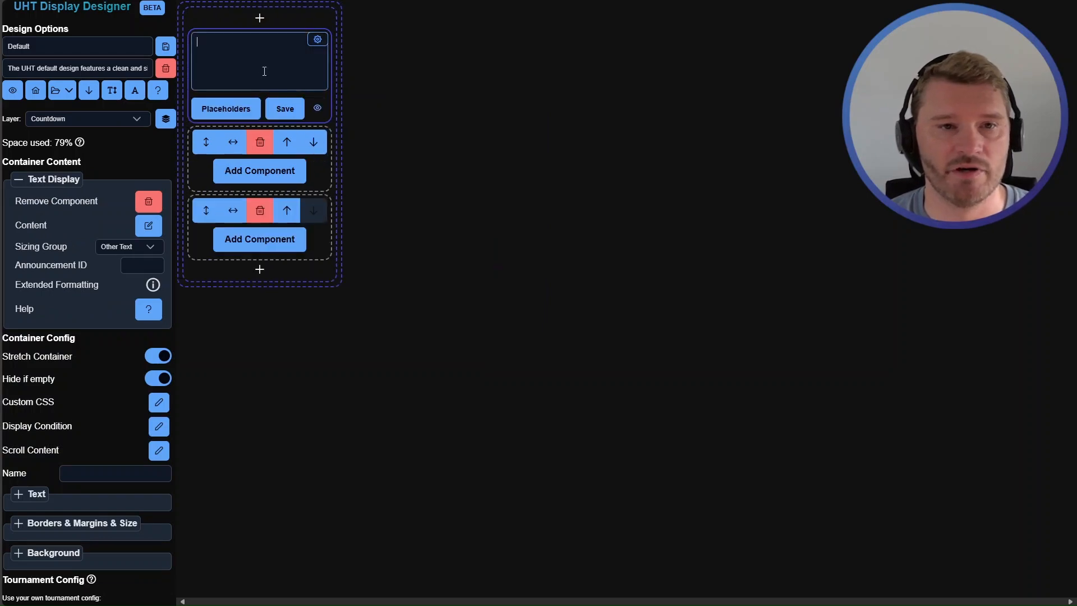
{"action": "type", "text": "Tournament is star"}
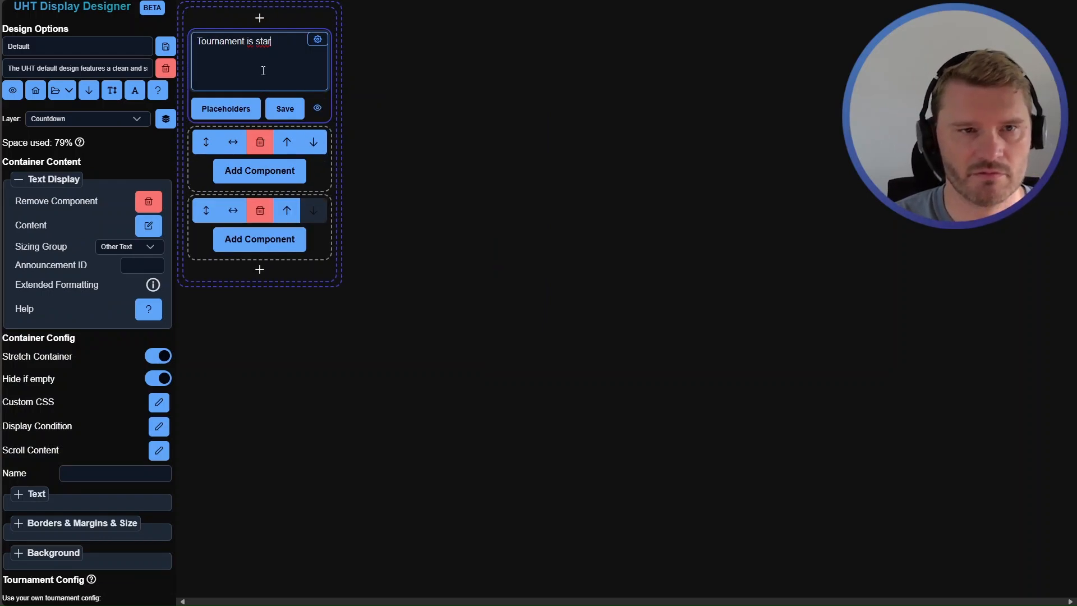
{"action": "type", "text": "ting in"}
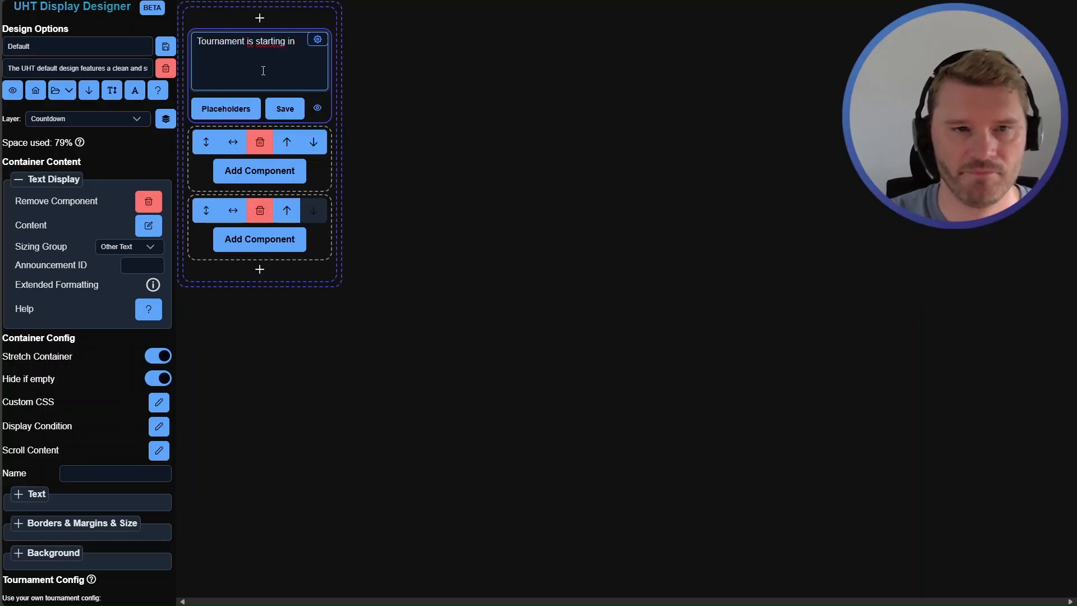
{"action": "left_click", "coordinate": [284, 109]}
Step: Add a Main Timer component to the container below the "Tournament is starting in" text
{"action": "left_click", "coordinate": [280, 131]}
{"action": "mouse_move", "coordinate": [310, 157]}
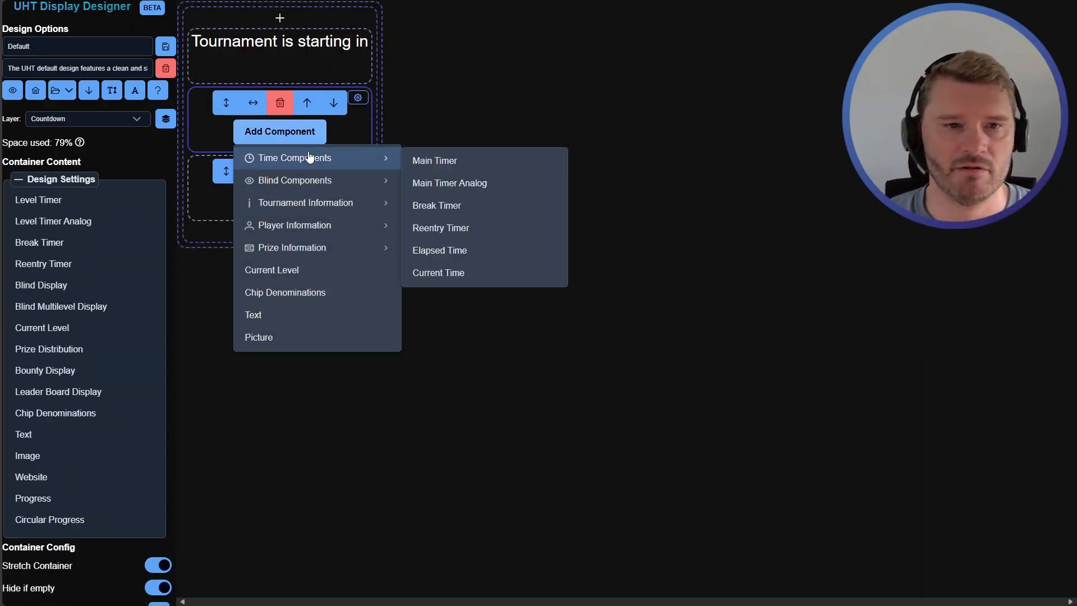
{"action": "left_click", "coordinate": [437, 161]}
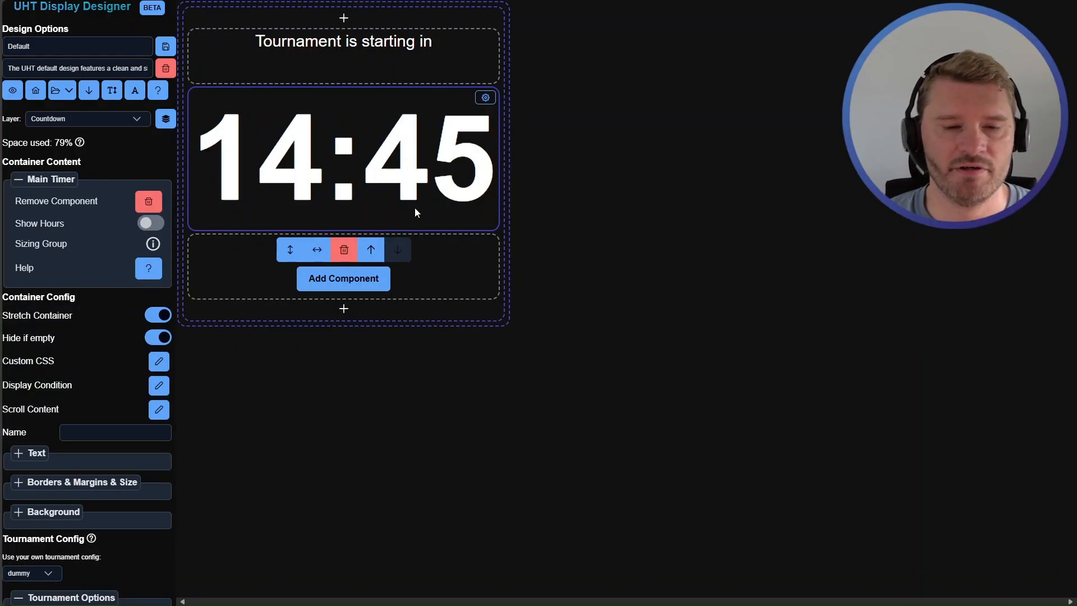
Step: Split the container below the timer into two rows, divide its lower row into three columns, and split the first column vertically
{"action": "left_click", "coordinate": [290, 251]}
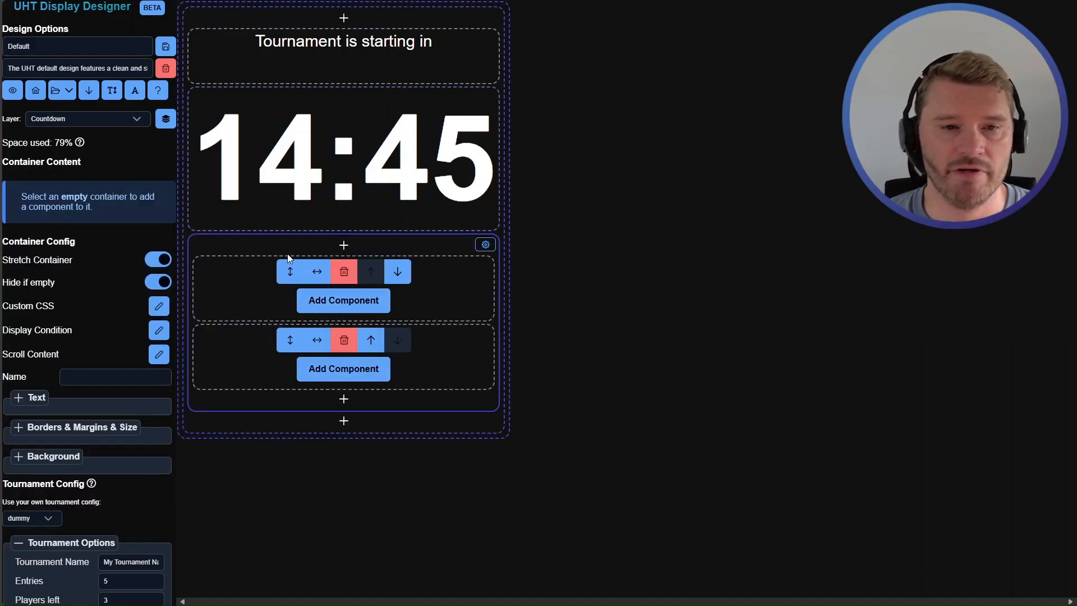
{"action": "left_click", "coordinate": [314, 350]}
{"action": "left_click", "coordinate": [505, 362]}
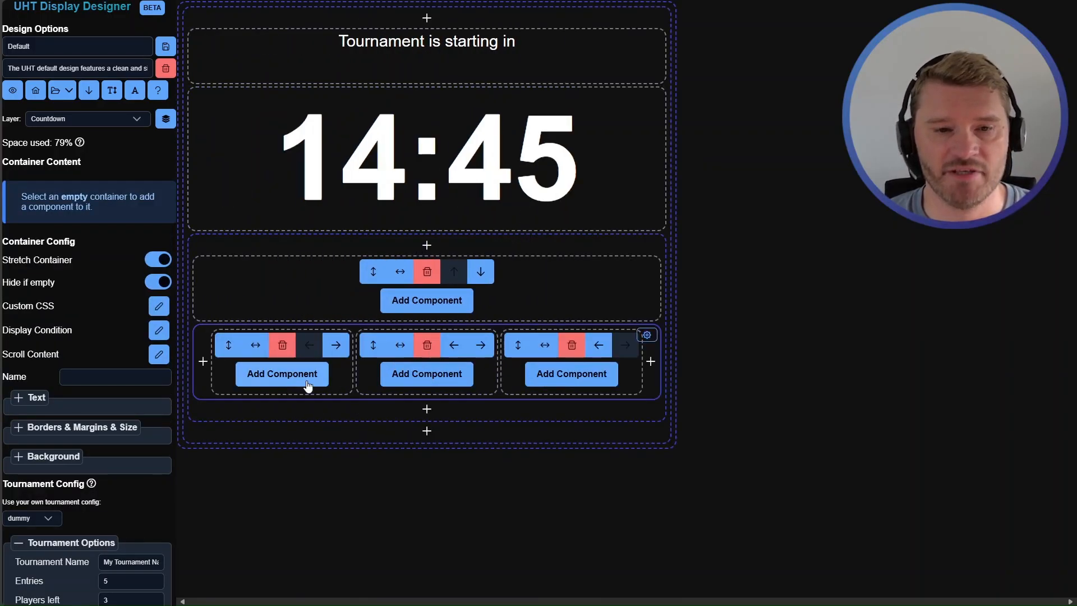
{"action": "left_click", "coordinate": [228, 344]}
Step: Add a Picture component to the upper cell of the first column and assign it the red chip image
{"action": "left_click", "coordinate": [287, 394]}
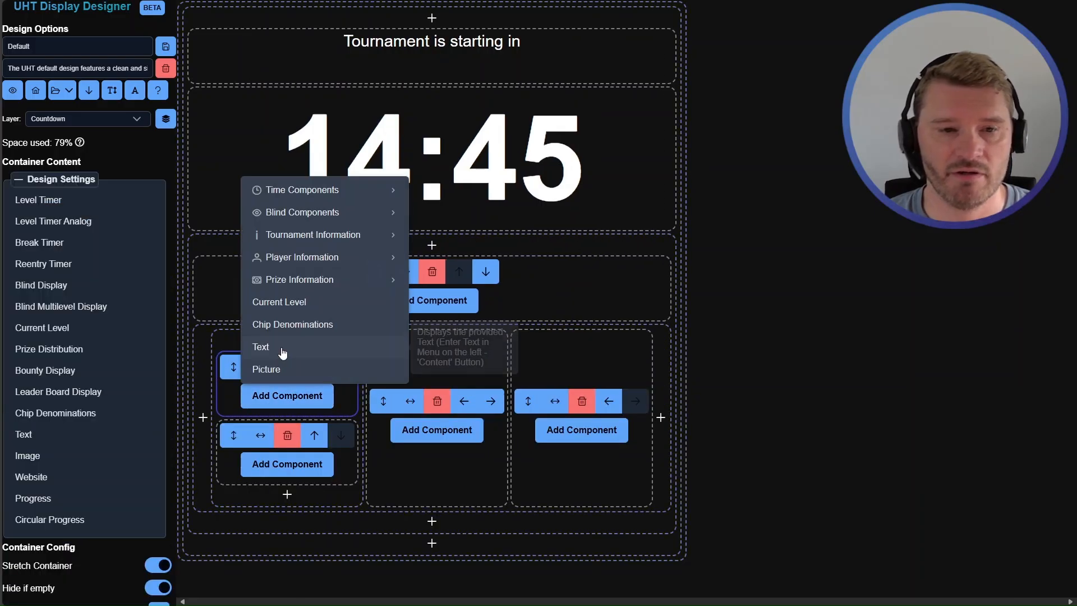
{"action": "left_click", "coordinate": [280, 369]}
{"action": "left_click", "coordinate": [131, 276]}
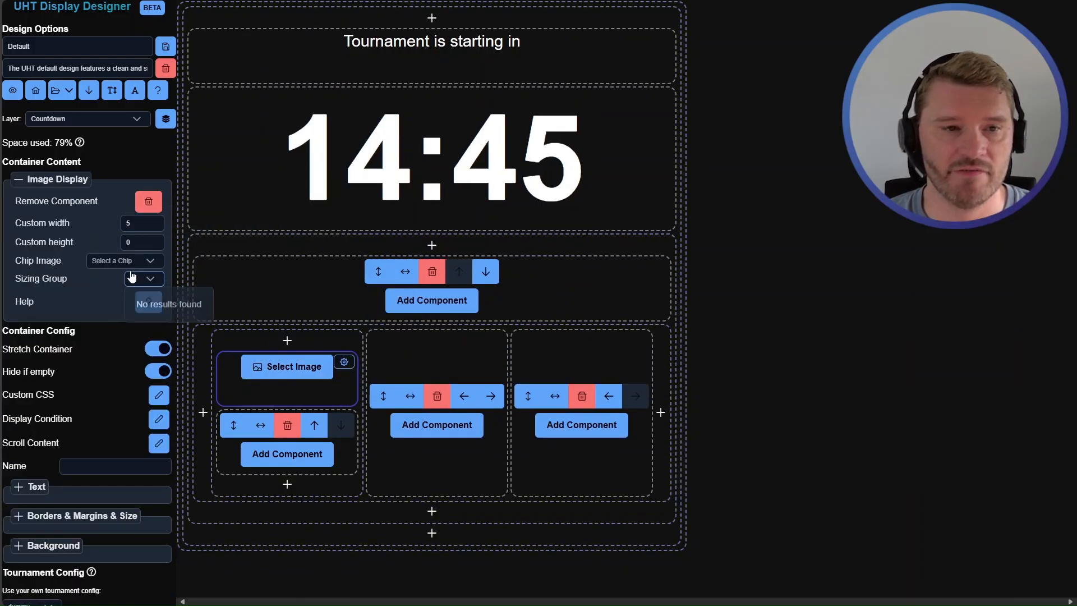
{"action": "left_click", "coordinate": [132, 261]}
{"action": "left_click", "coordinate": [134, 326]}
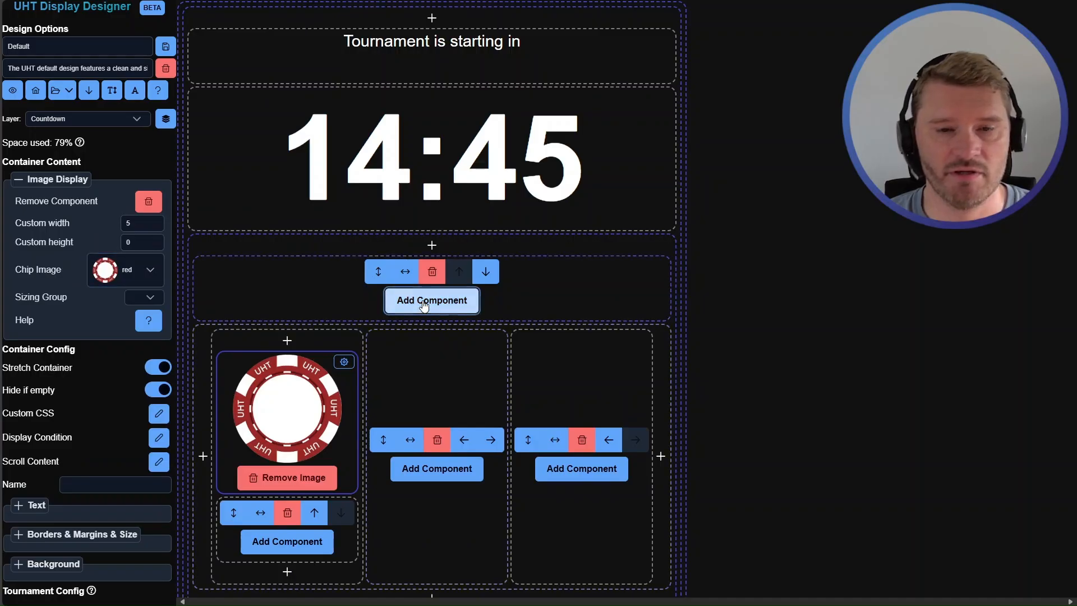
Step: Add a text component reading "Starting Stack" to the row above the chip columns and save it
{"action": "left_click", "coordinate": [423, 306]}
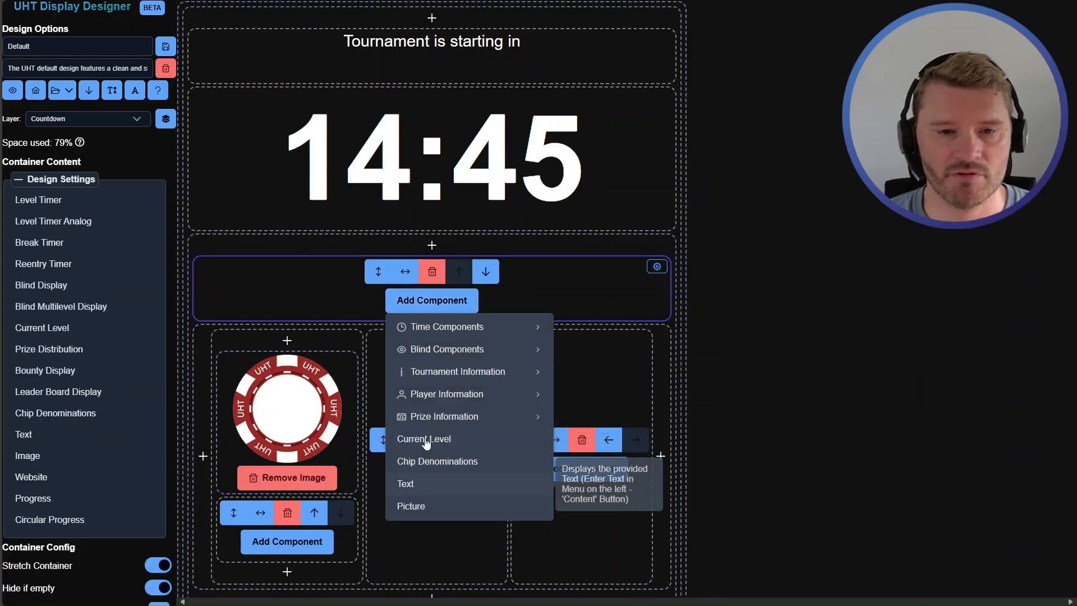
{"action": "left_click", "coordinate": [409, 483]}
{"action": "left_click", "coordinate": [431, 280]}
{"action": "type", "text": "Starting Stack"}
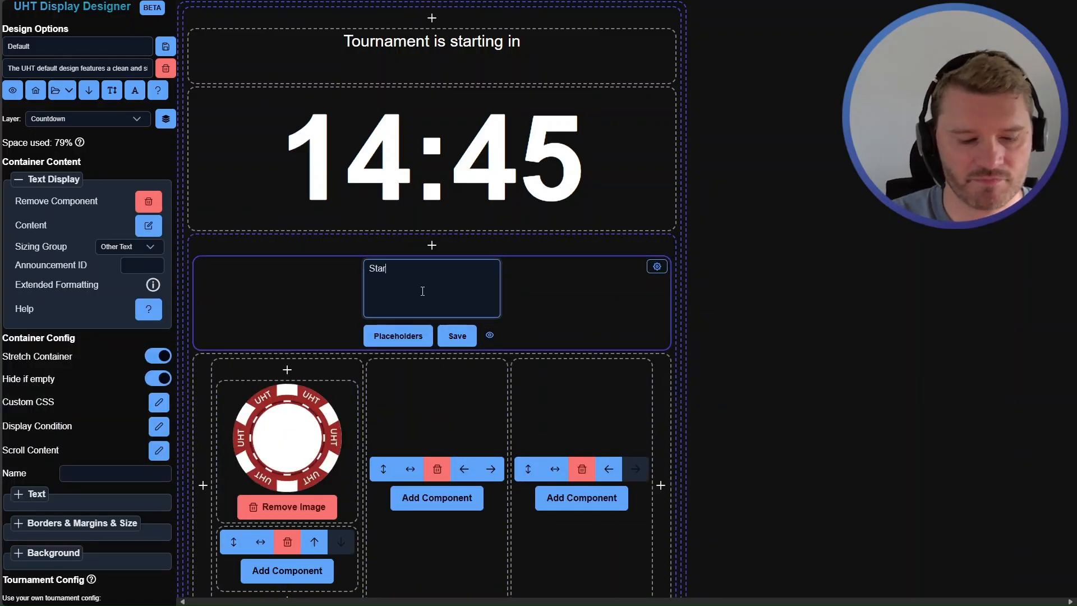
{"action": "left_click", "coordinate": [456, 336]}
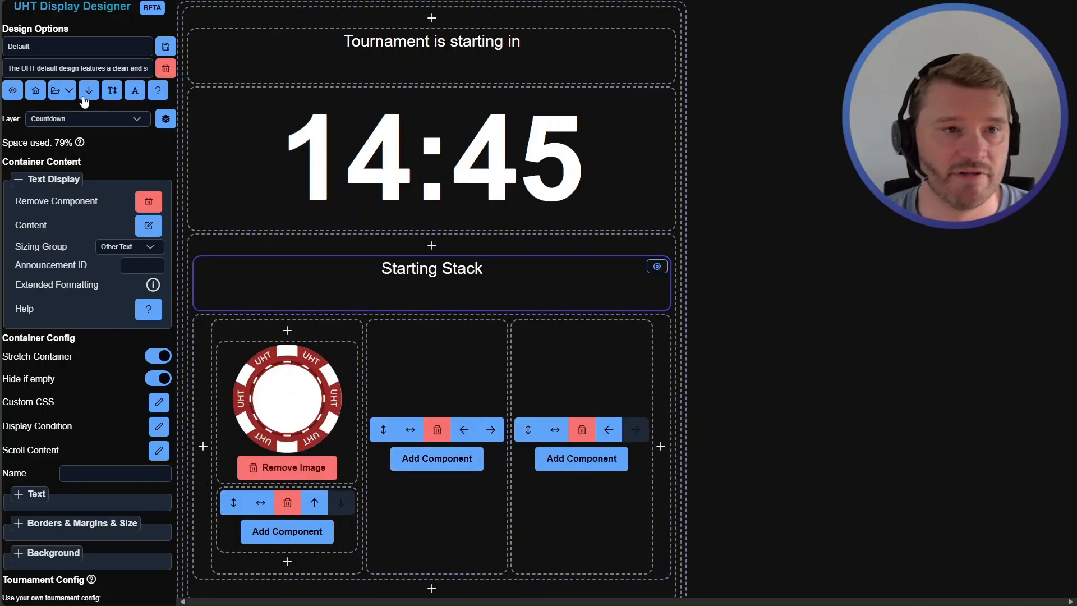
Step: Load the Default_countdown design and look through its Default and Countdown layers
{"action": "left_click", "coordinate": [66, 91]}
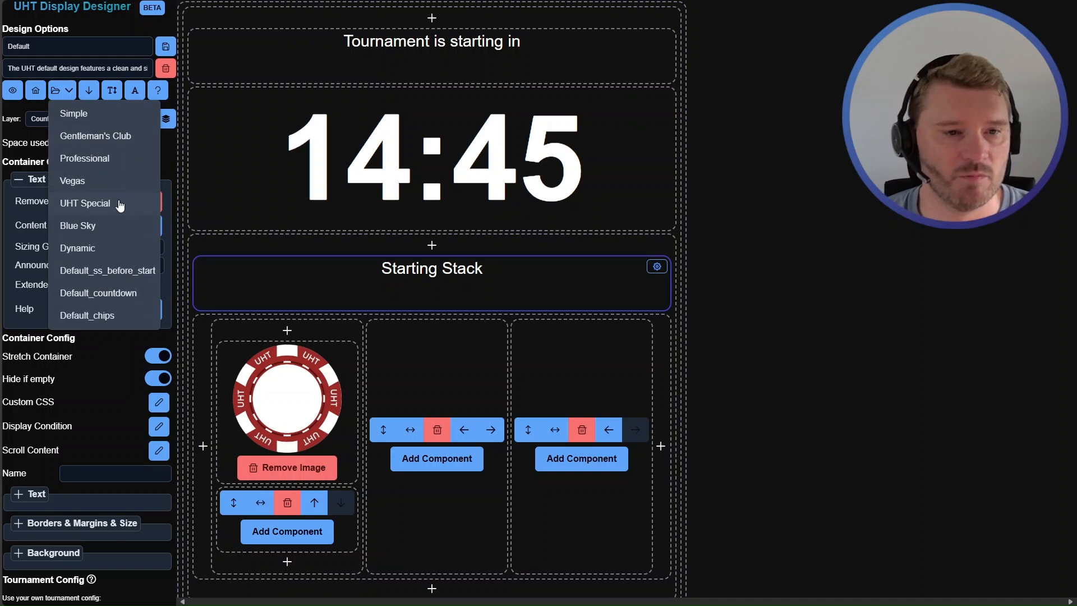
{"action": "left_click", "coordinate": [114, 292]}
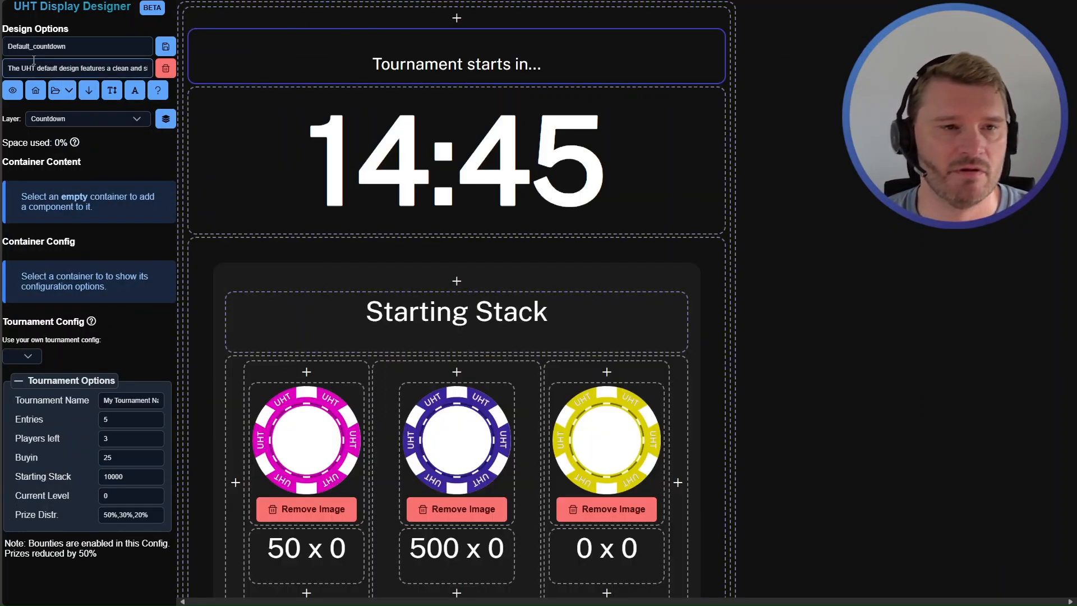
{"action": "left_click", "coordinate": [62, 120]}
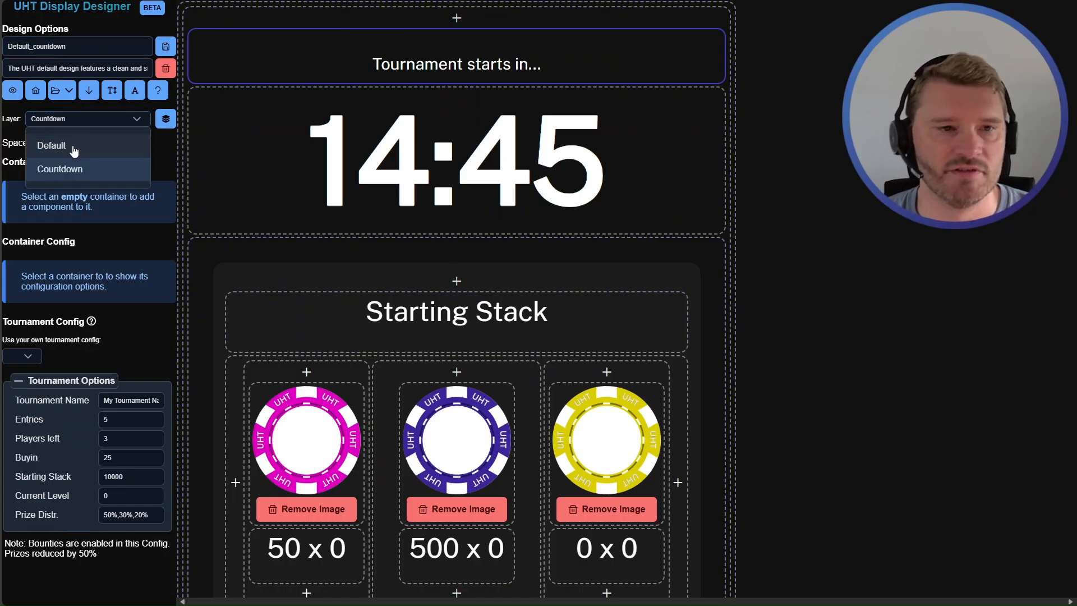
{"action": "left_click", "coordinate": [56, 144]}
{"action": "scroll", "coordinate": [603, 292], "scroll_direction": "down", "scroll_amount": 8}
{"action": "scroll", "coordinate": [585, 312], "scroll_direction": "up", "scroll_amount": 6}
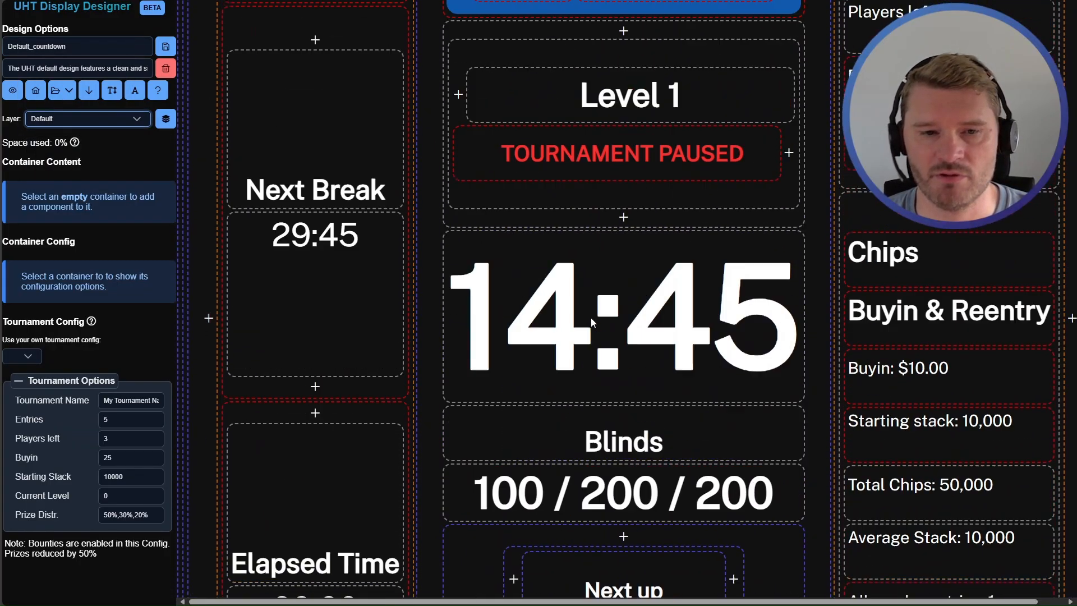
{"action": "left_click", "coordinate": [66, 120]}
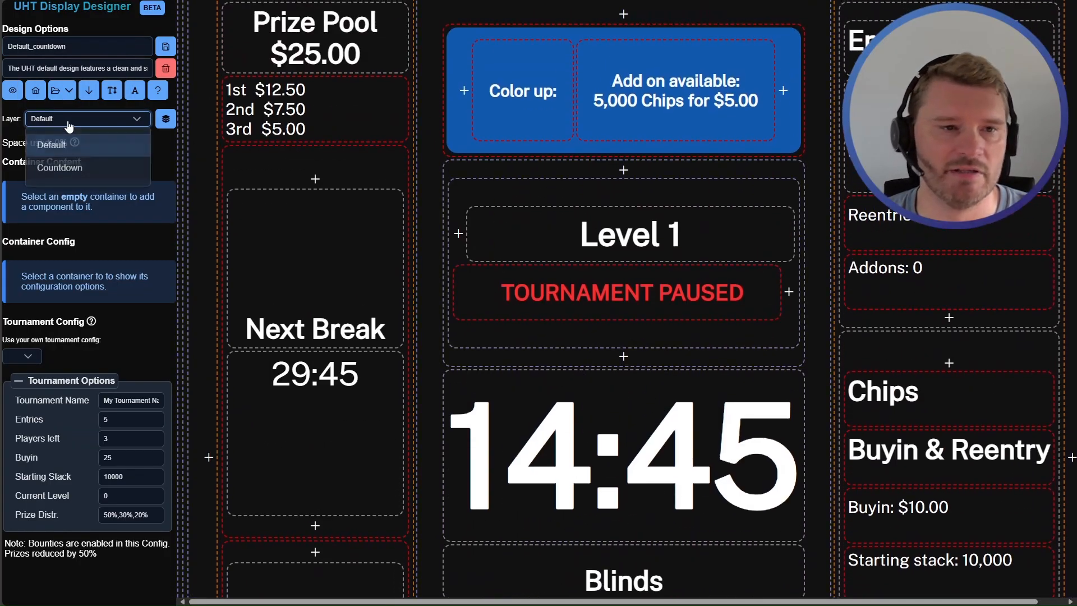
{"action": "left_click", "coordinate": [71, 170]}
{"action": "scroll", "coordinate": [432, 228], "scroll_direction": "up", "scroll_amount": 2}
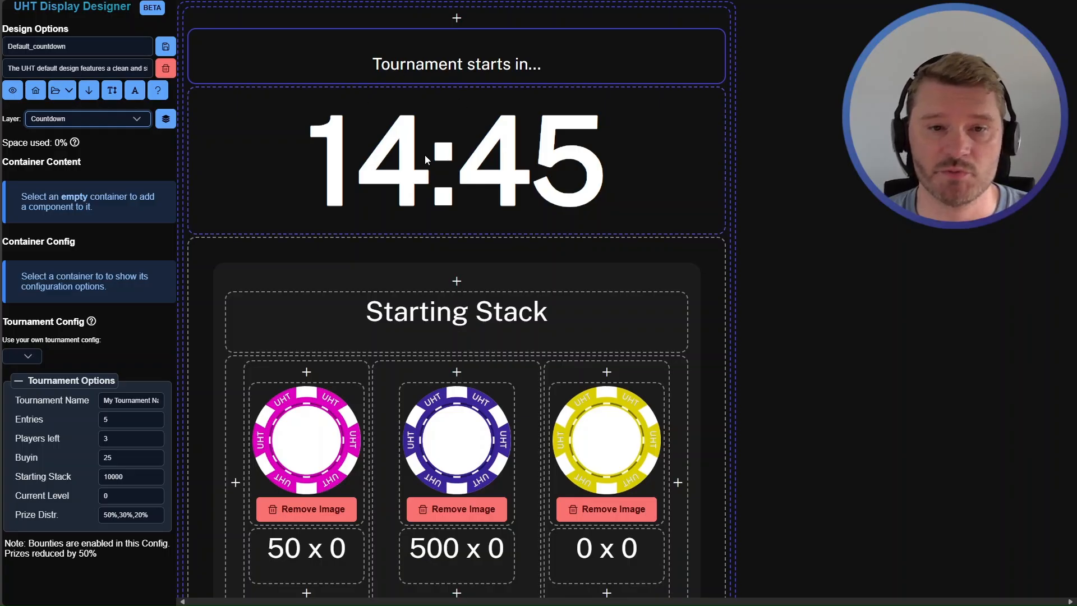
{"action": "scroll", "coordinate": [434, 159], "scroll_direction": "down", "scroll_amount": 2}
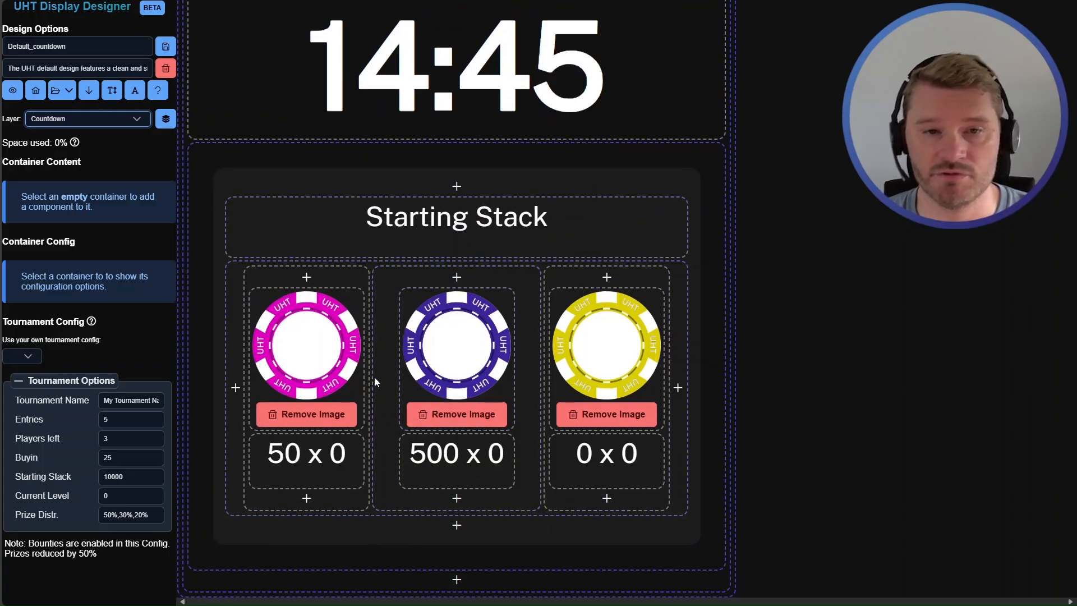
Step: Leave the designer for the UHT Demo tournament display, select the Default_countdown design, and reload the page
{"action": "left_click", "coordinate": [35, 90]}
{"action": "left_click", "coordinate": [690, 331]}
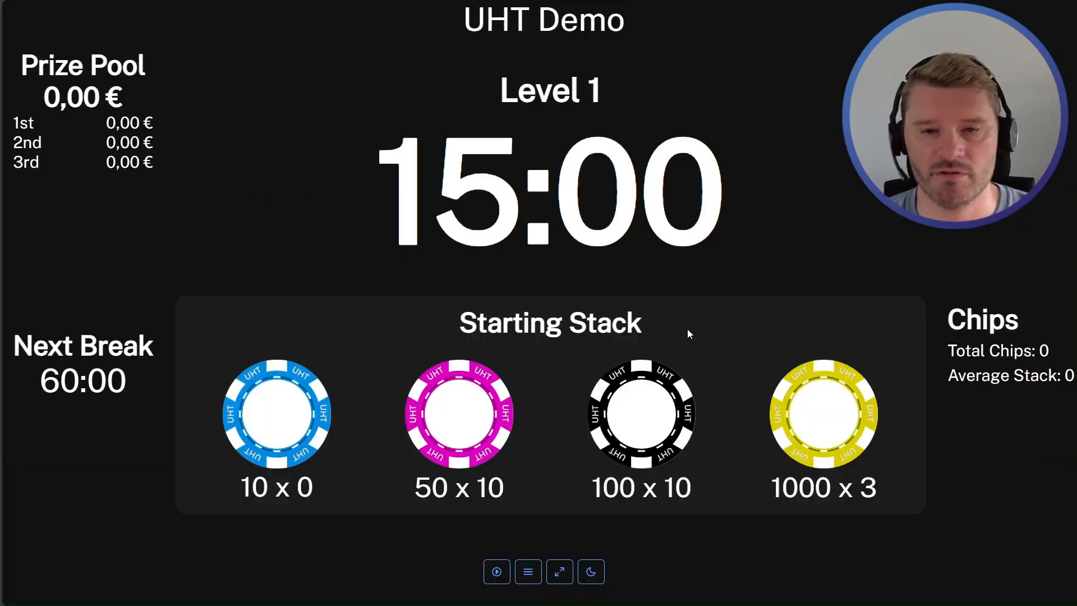
{"action": "left_click", "coordinate": [535, 582]}
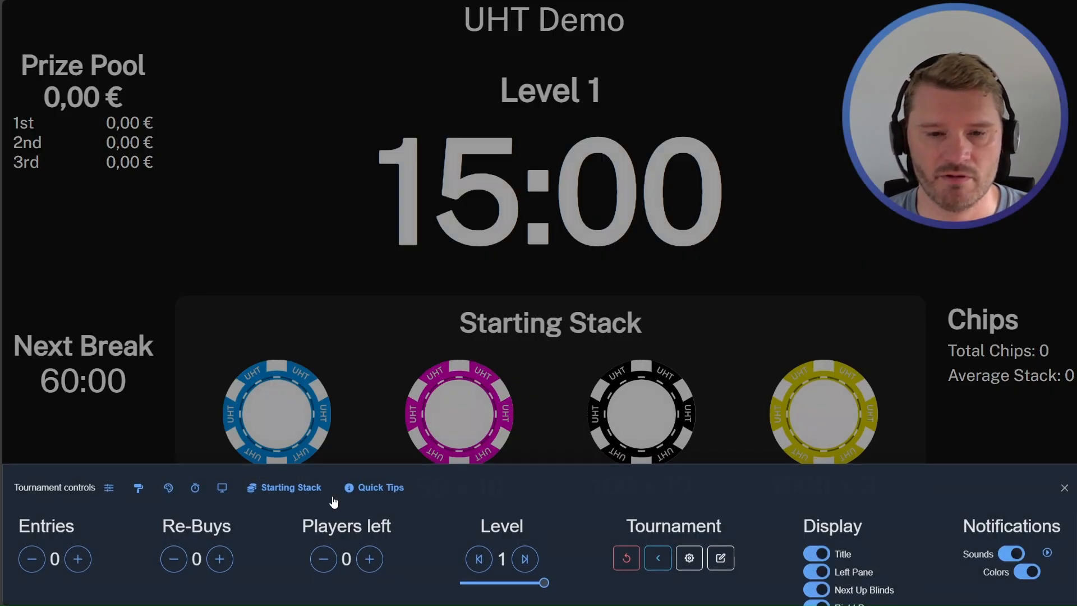
{"action": "left_click", "coordinate": [145, 494]}
{"action": "scroll", "coordinate": [102, 439], "scroll_direction": "down", "scroll_amount": 10}
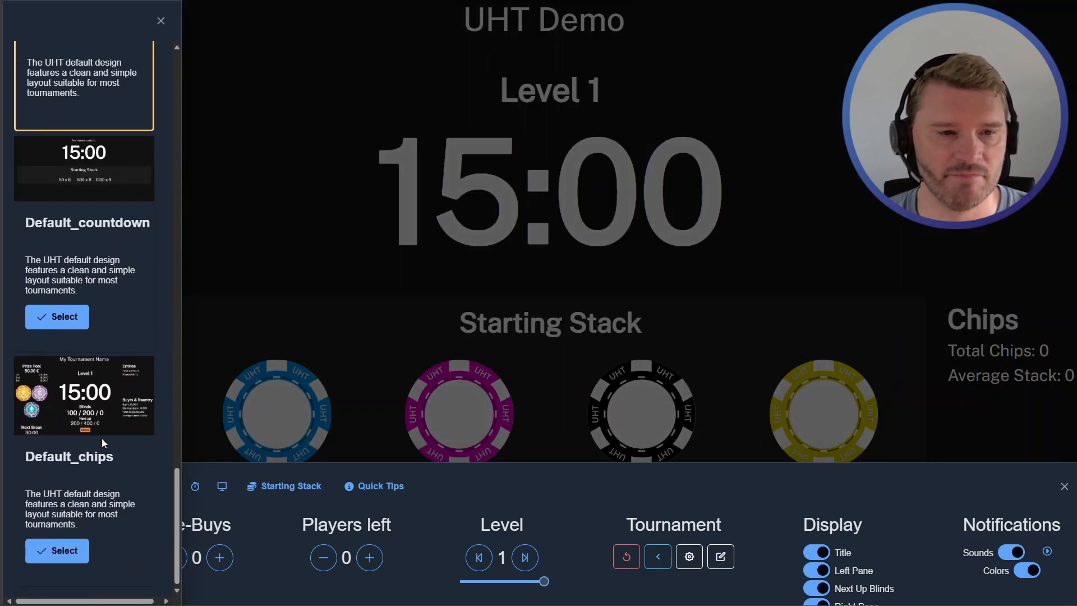
{"action": "left_click", "coordinate": [66, 315]}
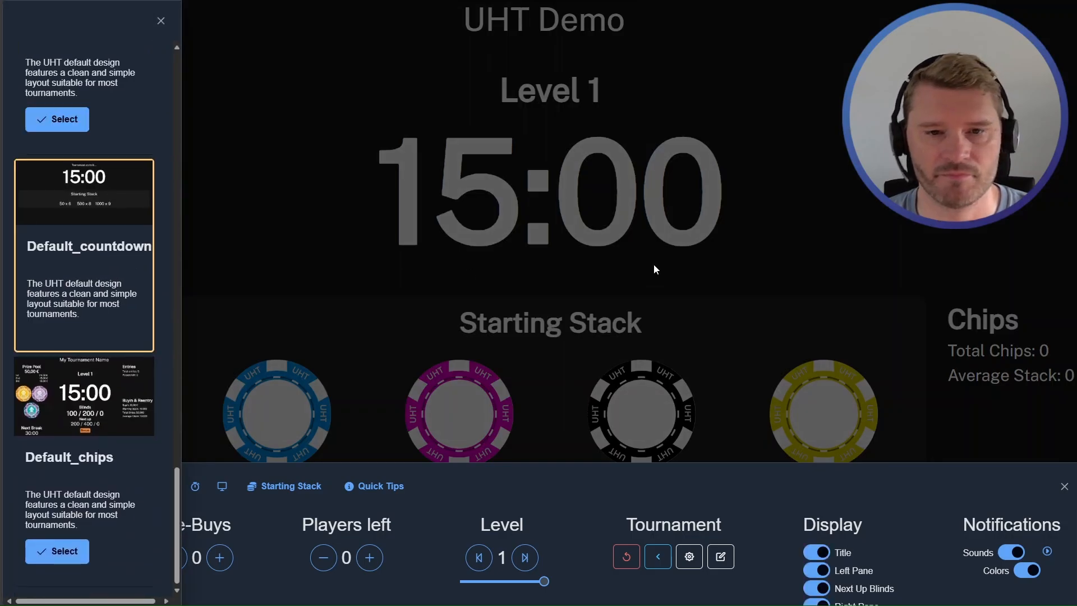
{"action": "key", "text": "F5"}
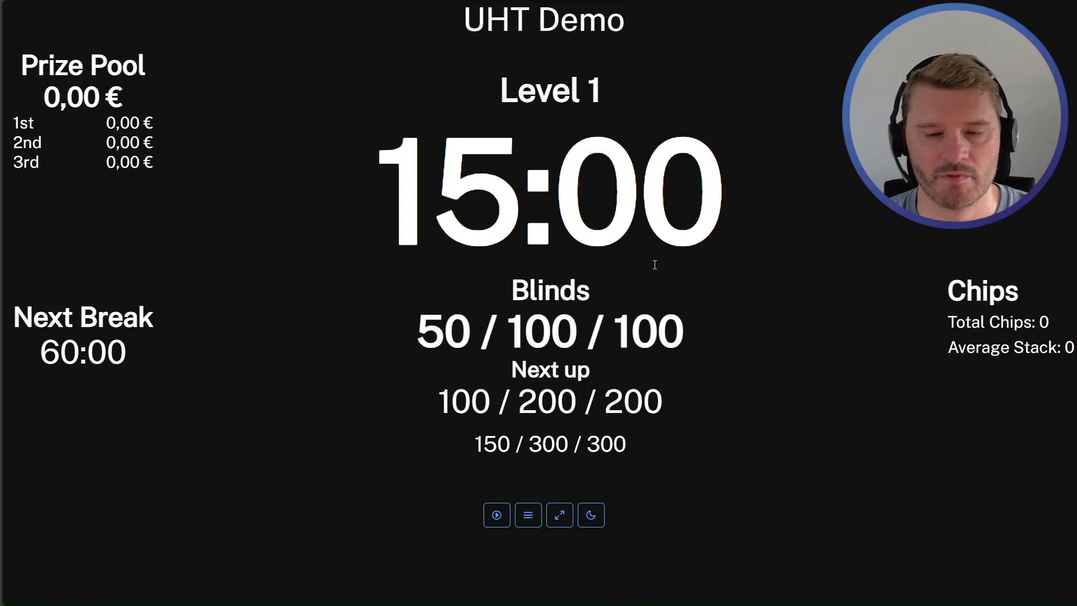
Step: Set the tournament countdown to 28.08.2025 09:43
{"action": "left_click", "coordinate": [528, 516]}
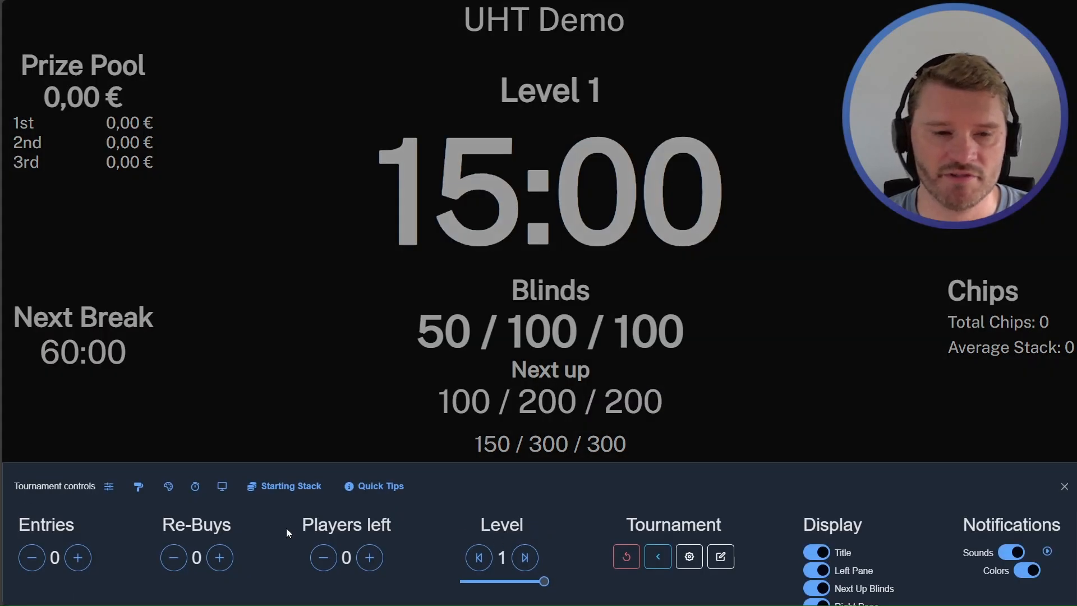
{"action": "left_click", "coordinate": [195, 486]}
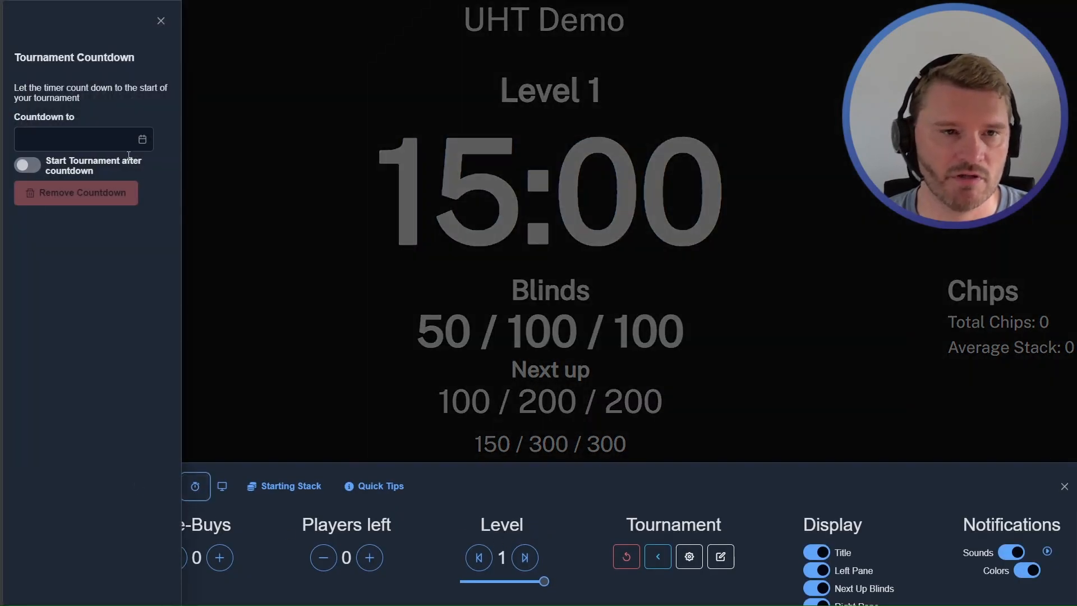
{"action": "left_click", "coordinate": [143, 139]}
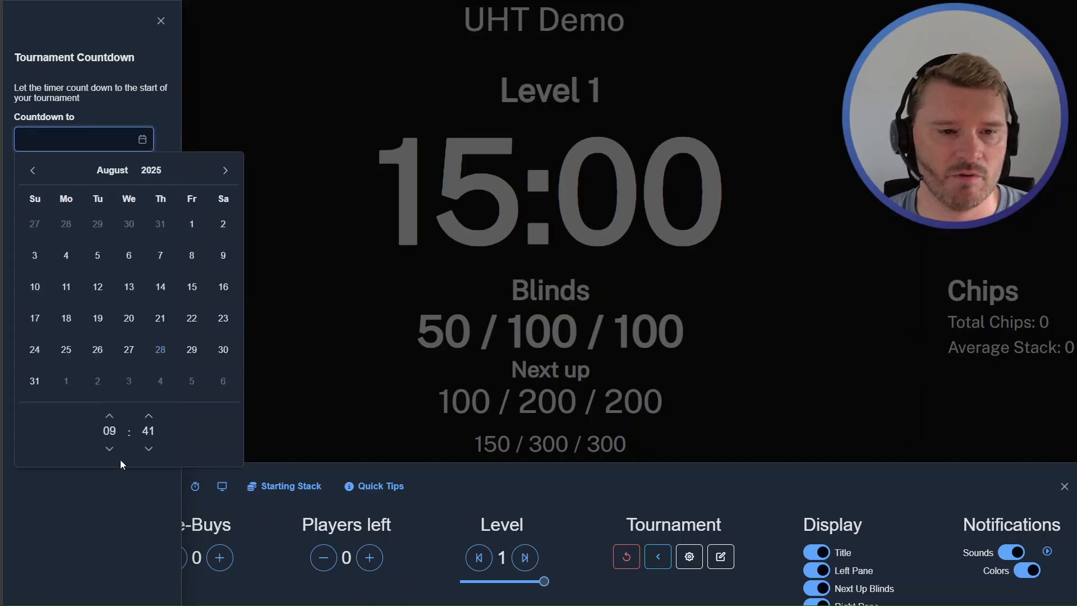
{"action": "left_click", "coordinate": [150, 425]}
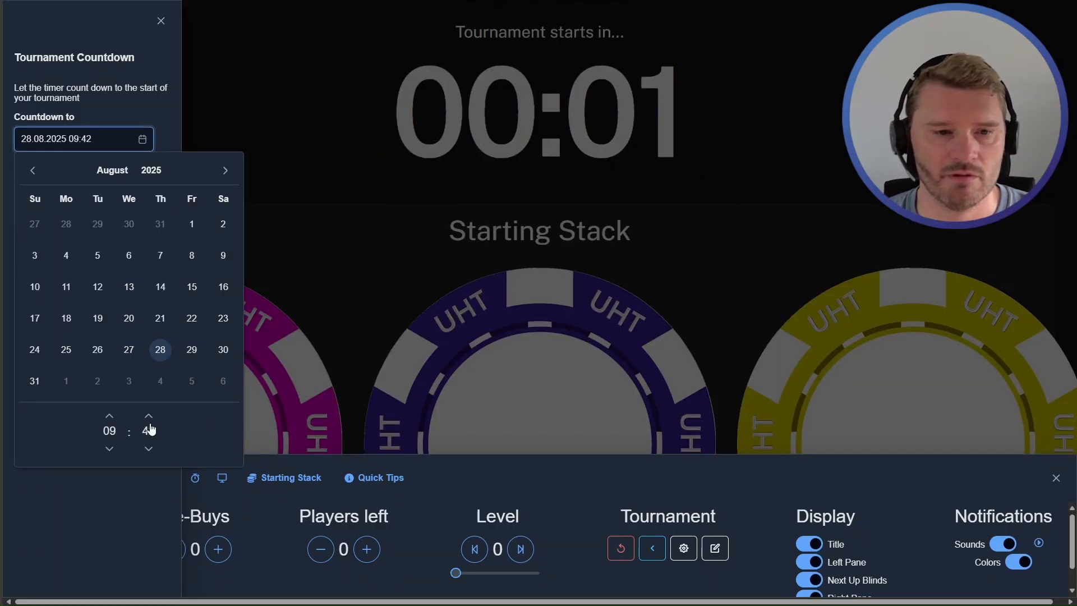
{"action": "left_click", "coordinate": [151, 425]}
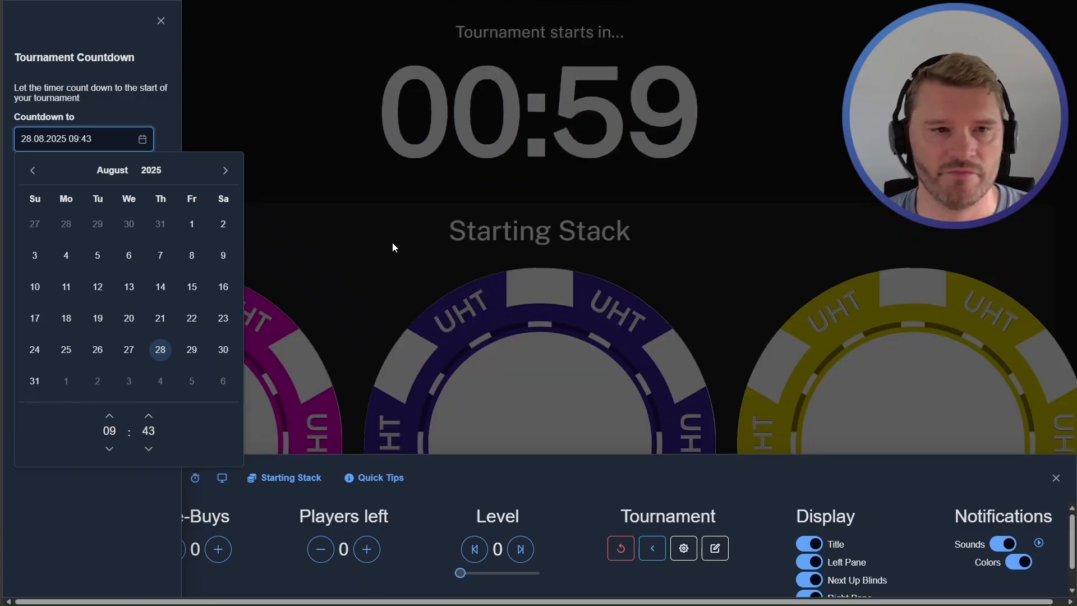
{"action": "left_click", "coordinate": [154, 102]}
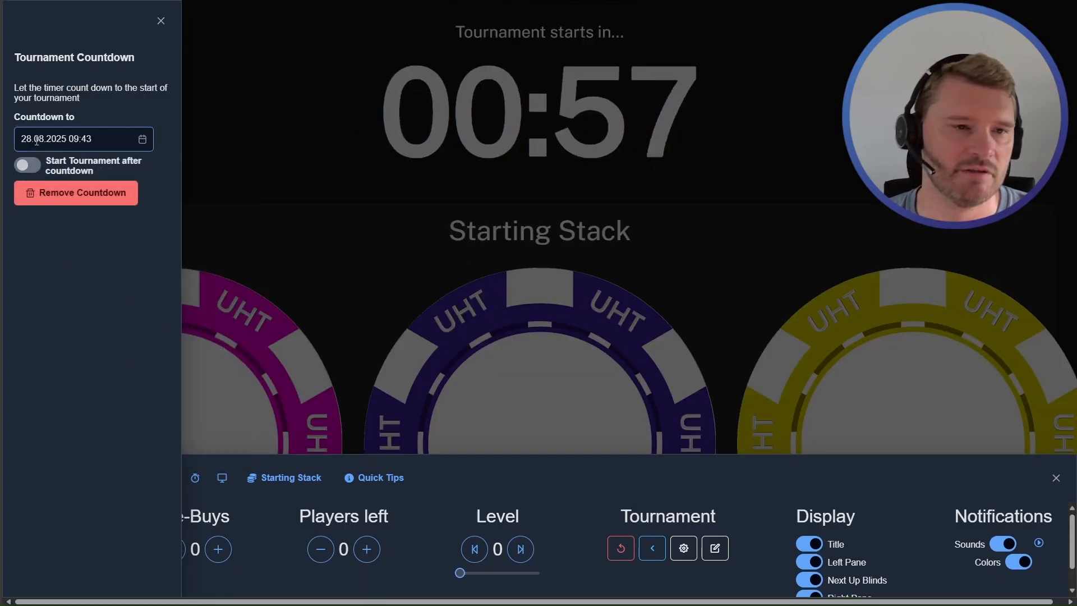
Step: Enable starting the tournament after the countdown and close the countdown settings and tournament controls
{"action": "left_click", "coordinate": [38, 163]}
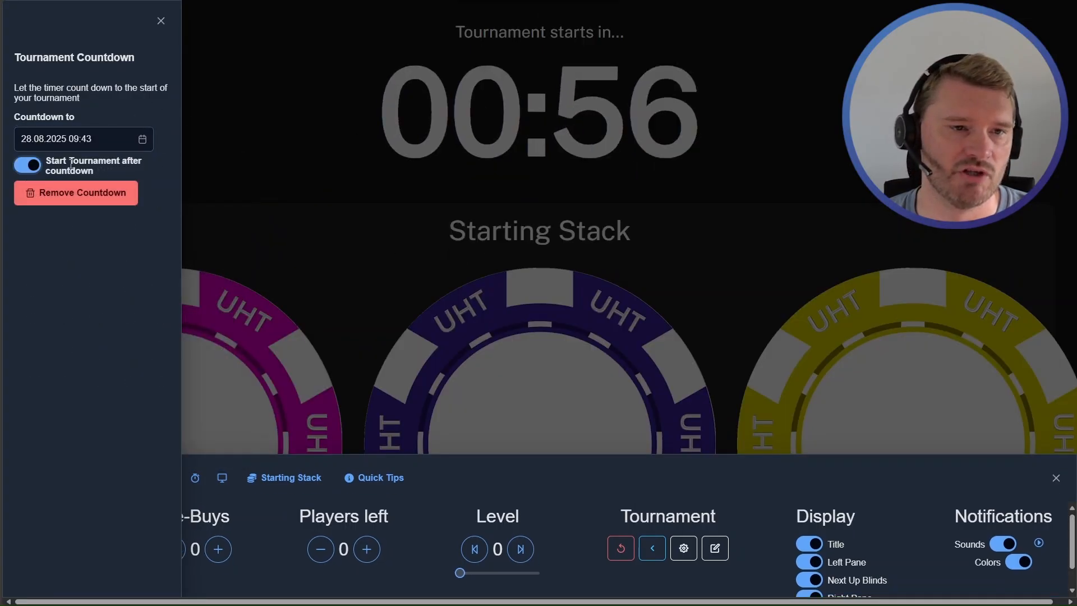
{"action": "left_click", "coordinate": [707, 245]}
{"action": "left_click", "coordinate": [513, 223]}
Step: Leave the running display for the tournament list and reset the UHT Demo tournament
{"action": "scroll", "coordinate": [575, 365], "scroll_direction": "down", "scroll_amount": 3}
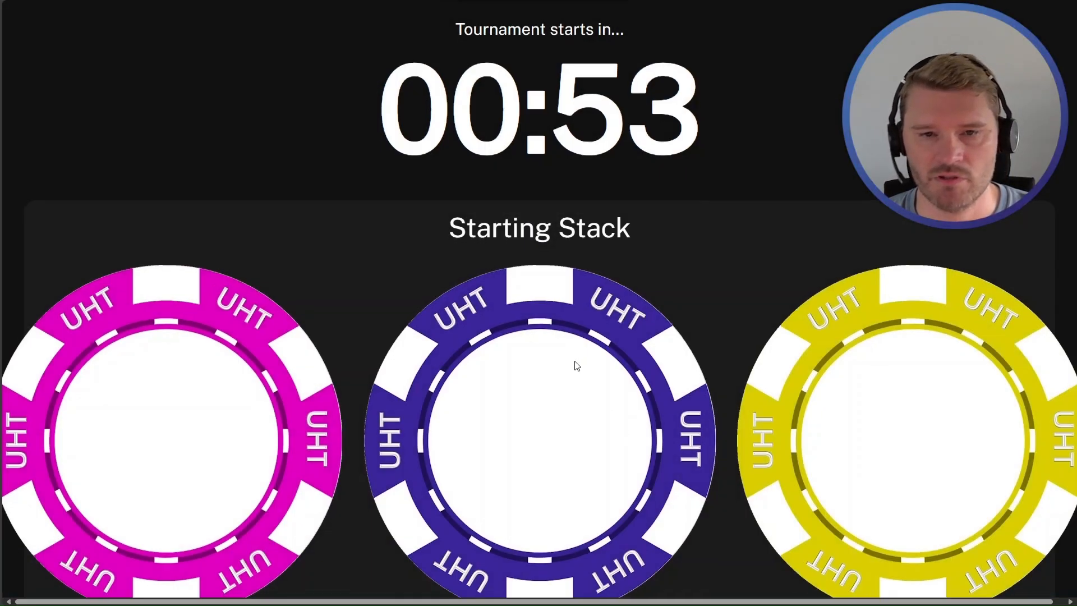
{"action": "scroll", "coordinate": [572, 382], "scroll_direction": "up", "scroll_amount": 3}
{"action": "scroll", "coordinate": [563, 466], "scroll_direction": "down", "scroll_amount": 1}
{"action": "scroll", "coordinate": [563, 466], "scroll_direction": "down", "scroll_amount": 2}
{"action": "left_click", "coordinate": [528, 581]}
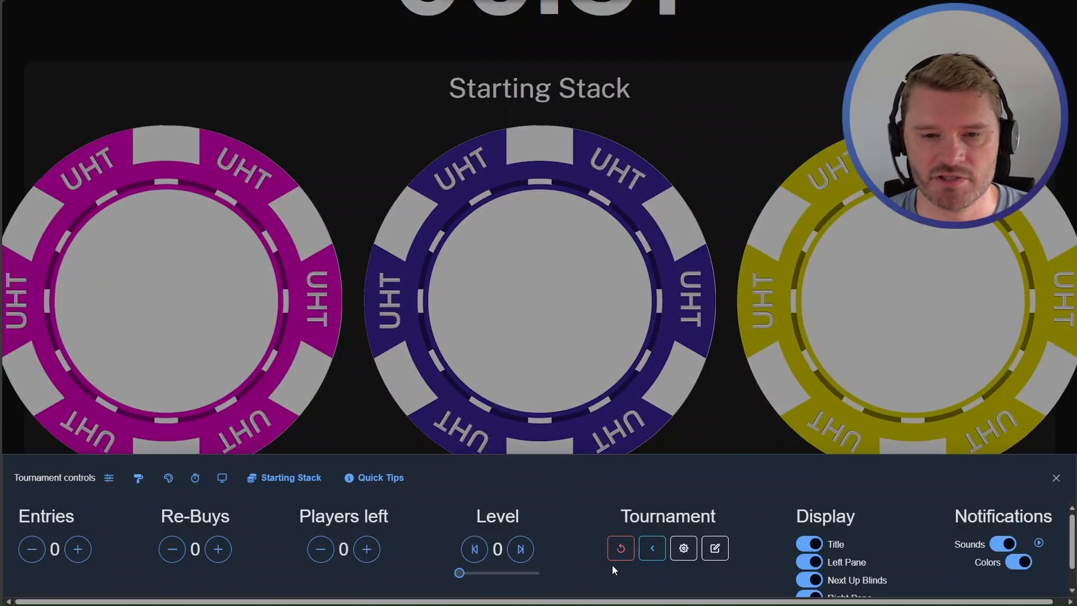
{"action": "left_click", "coordinate": [654, 552]}
{"action": "left_click", "coordinate": [871, 331]}
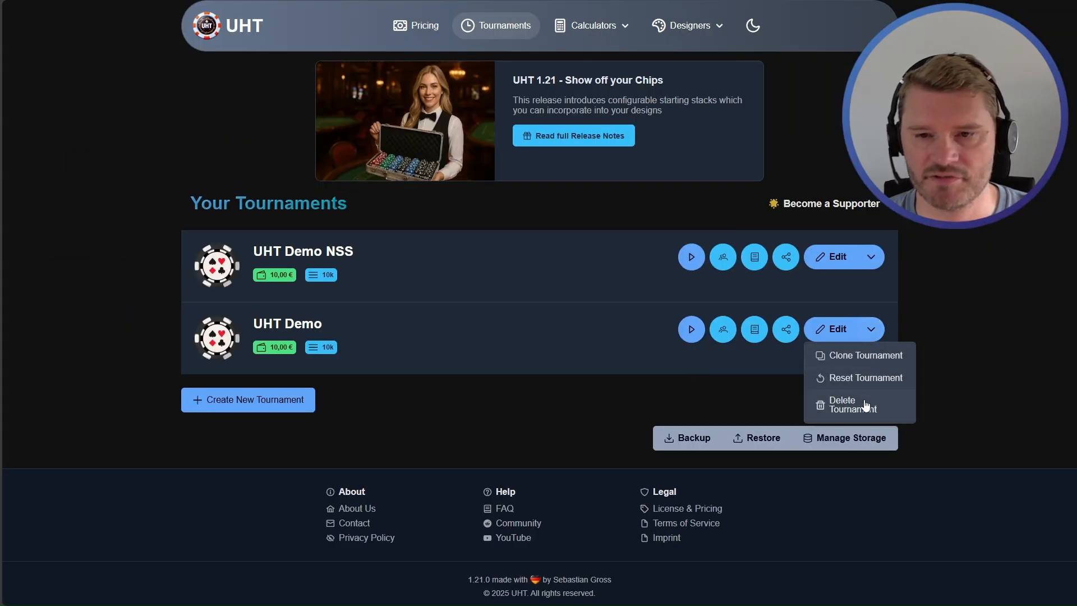
{"action": "left_click", "coordinate": [863, 378]}
{"action": "left_click", "coordinate": [709, 363]}
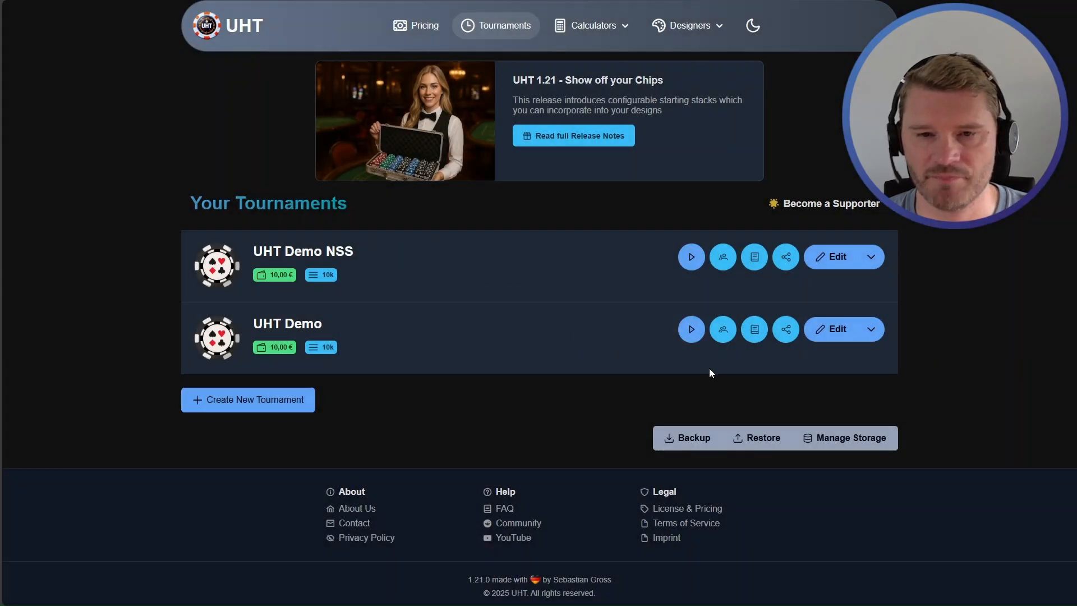
Step: Open the UHT Demo tournament display and set its countdown to 28.08.2025 09:43
{"action": "left_click", "coordinate": [691, 329]}
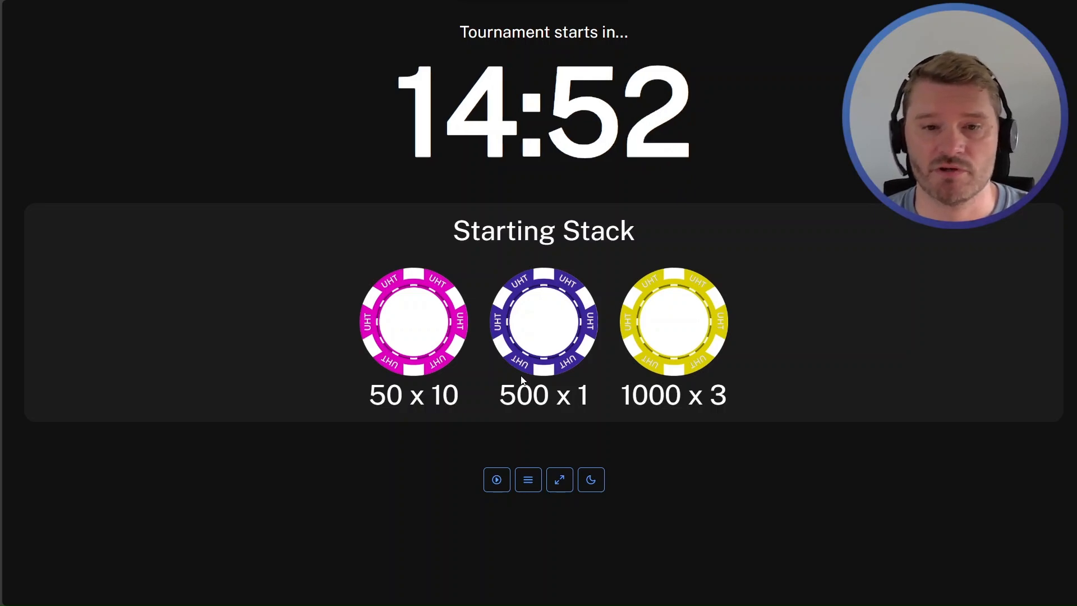
{"action": "left_click", "coordinate": [528, 480]}
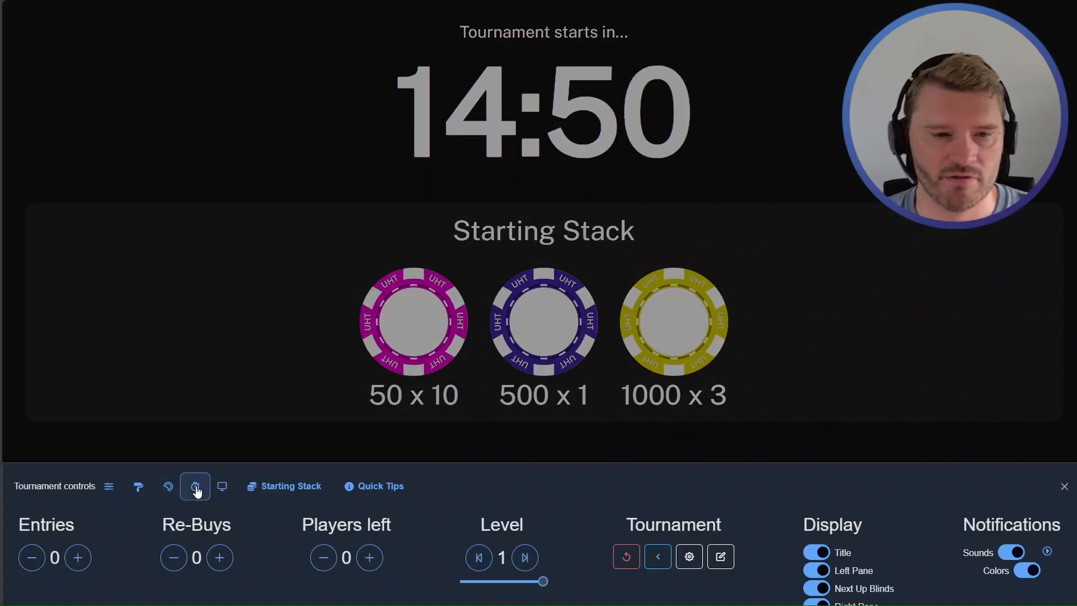
{"action": "left_click", "coordinate": [195, 487]}
{"action": "left_click", "coordinate": [84, 139]}
{"action": "left_click", "coordinate": [149, 416]}
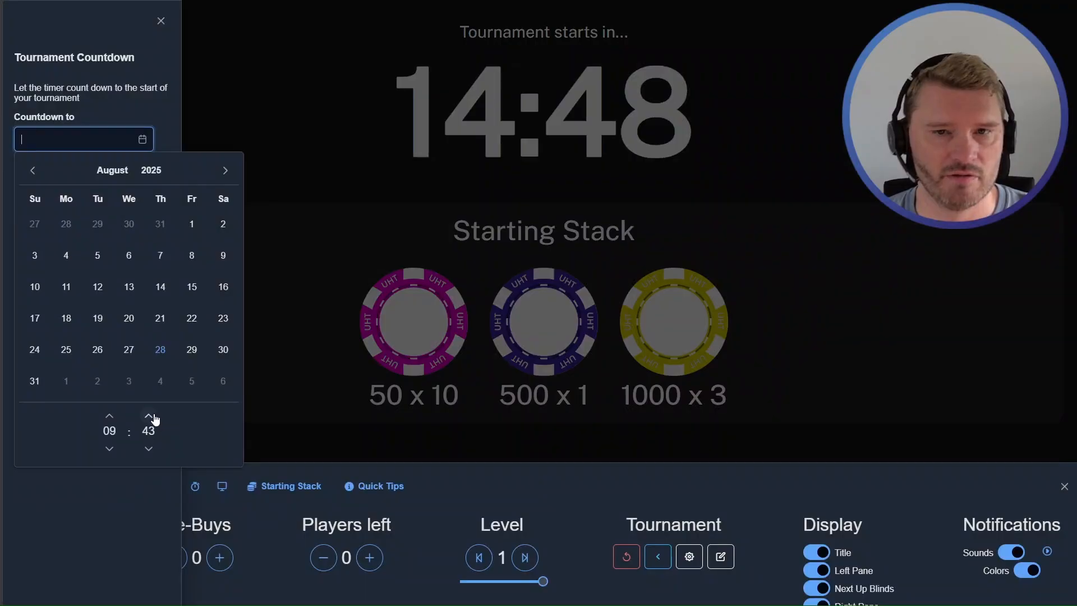
{"action": "left_click", "coordinate": [837, 174]}
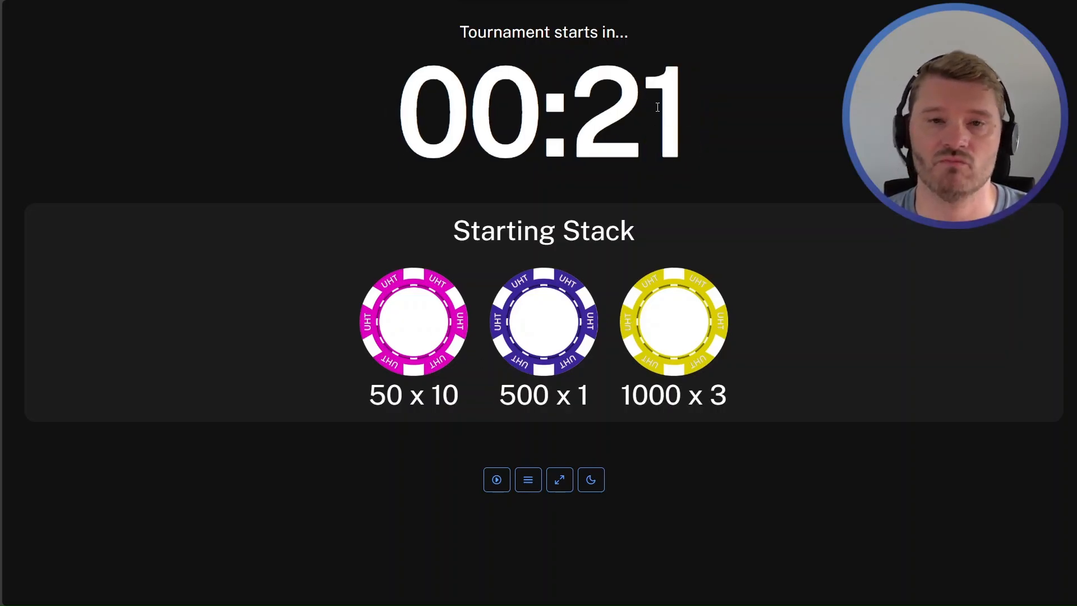
Step: Turn on the automatic tournament start after the countdown and return to the unobstructed countdown display
{"action": "left_click", "coordinate": [529, 482]}
{"action": "left_click", "coordinate": [194, 486]}
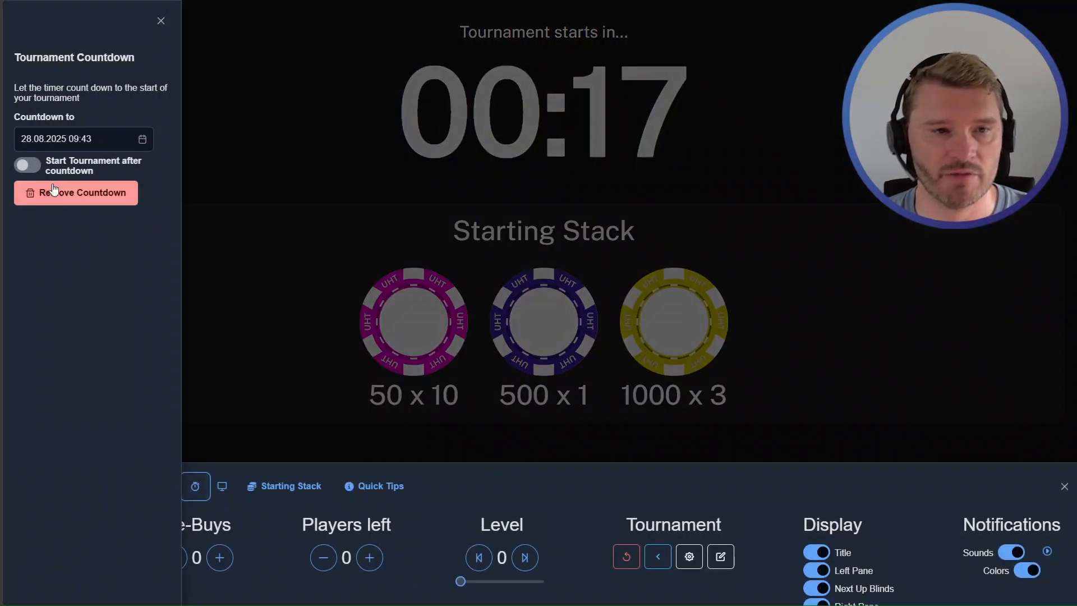
{"action": "left_click", "coordinate": [27, 164]}
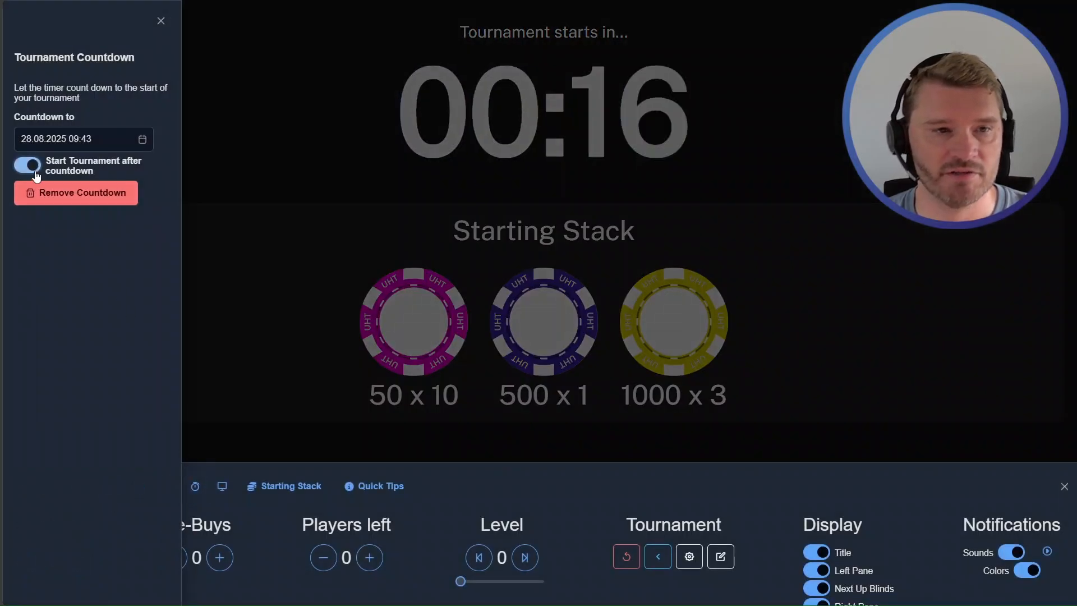
{"action": "left_click", "coordinate": [610, 224]}
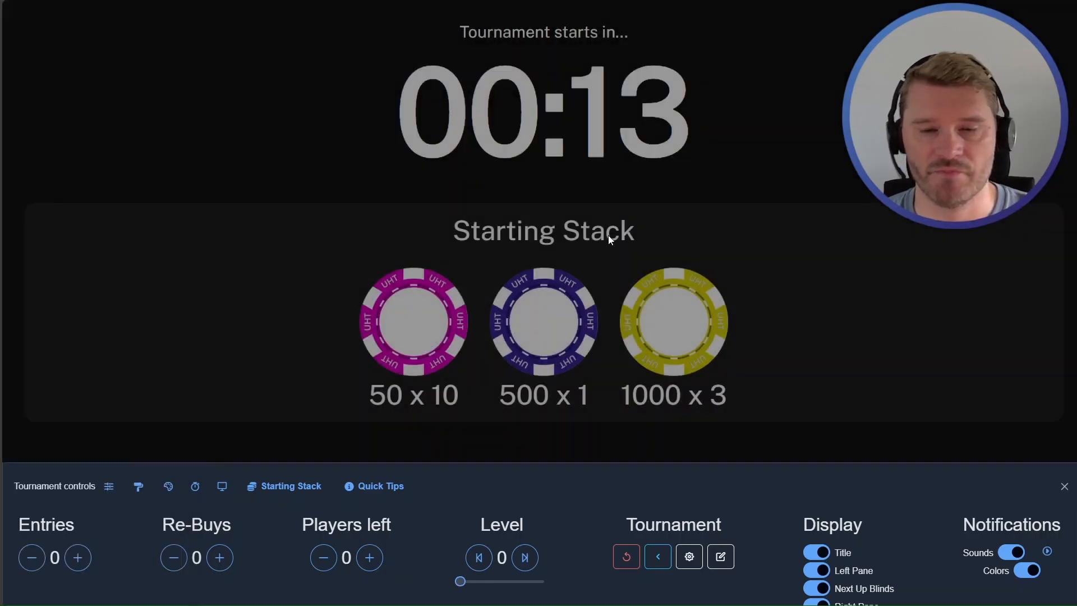
{"action": "left_click", "coordinate": [526, 193]}
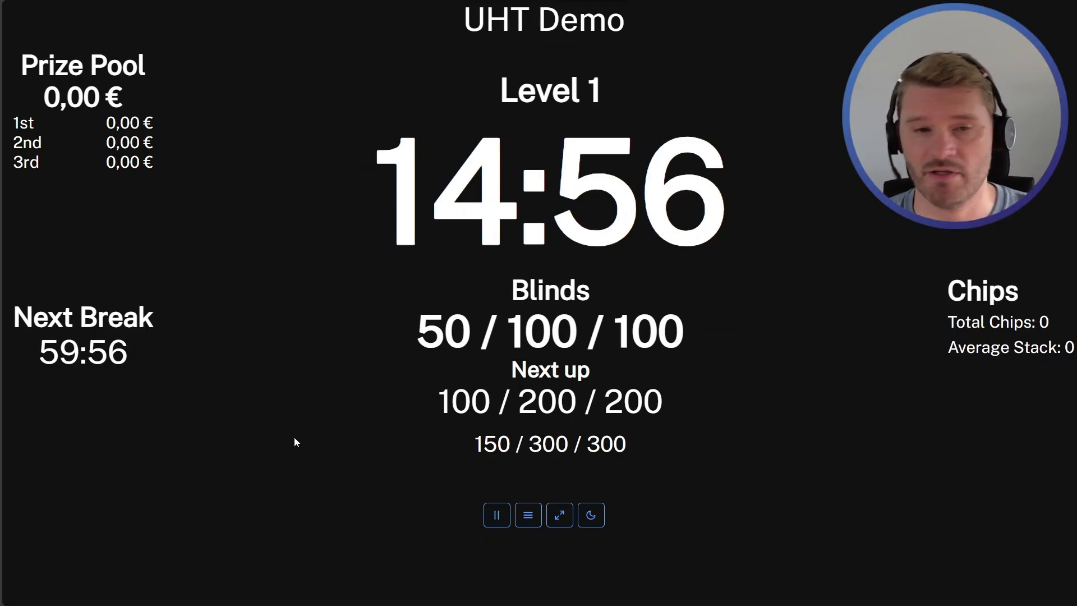
Step: Pause the tournament, open the Default_countdown design in the display designer, and select the pink chip image on its Countdown layer
{"action": "left_click", "coordinate": [502, 521]}
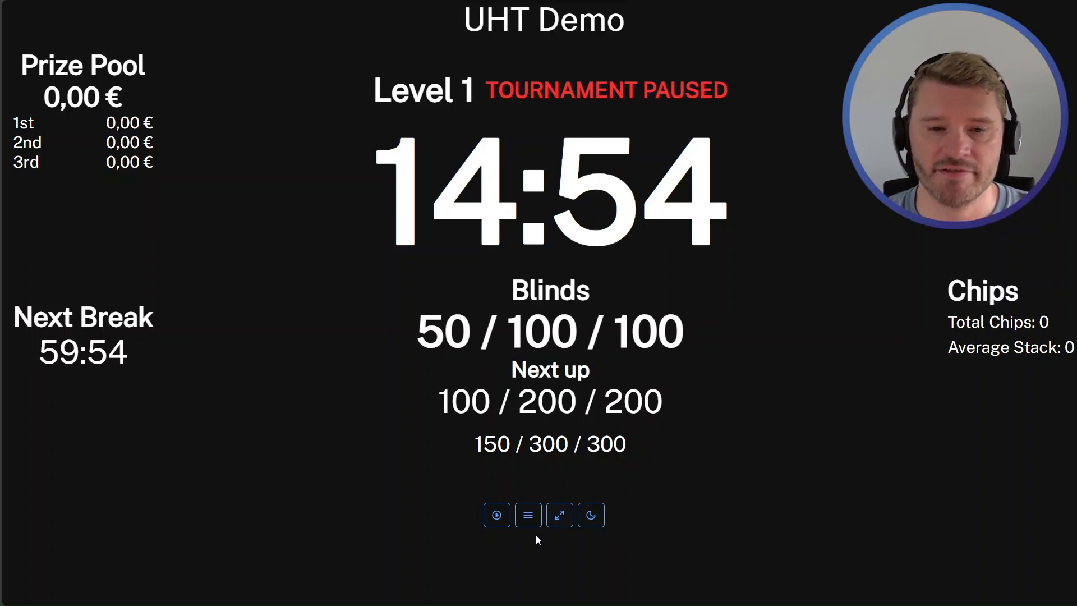
{"action": "left_click", "coordinate": [528, 516]}
{"action": "left_click", "coordinate": [721, 557]}
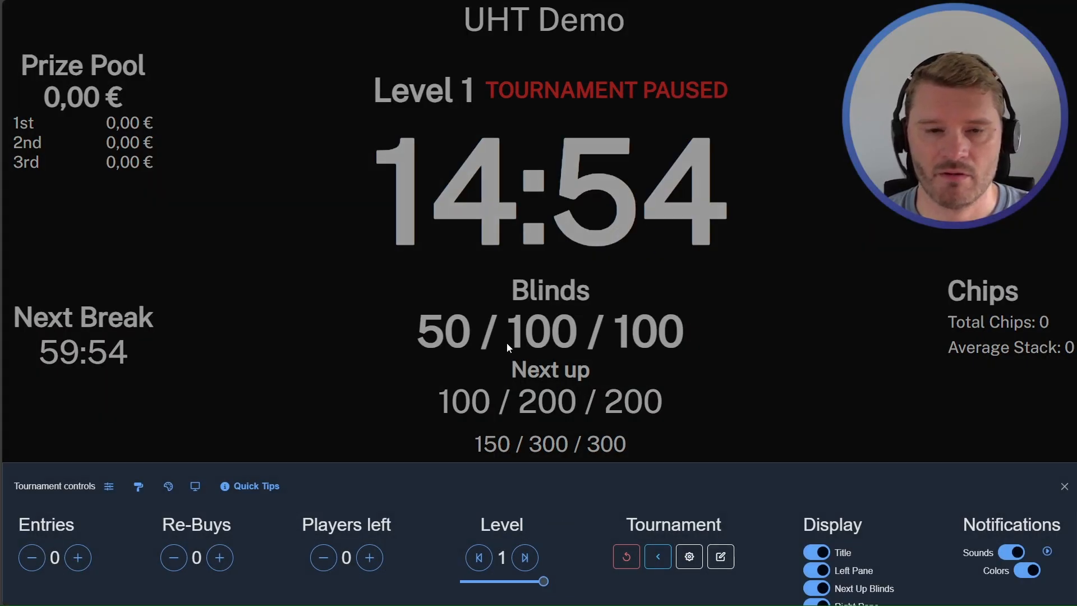
{"action": "scroll", "coordinate": [314, 337], "scroll_direction": "down", "scroll_amount": 2}
{"action": "left_click", "coordinate": [300, 335]}
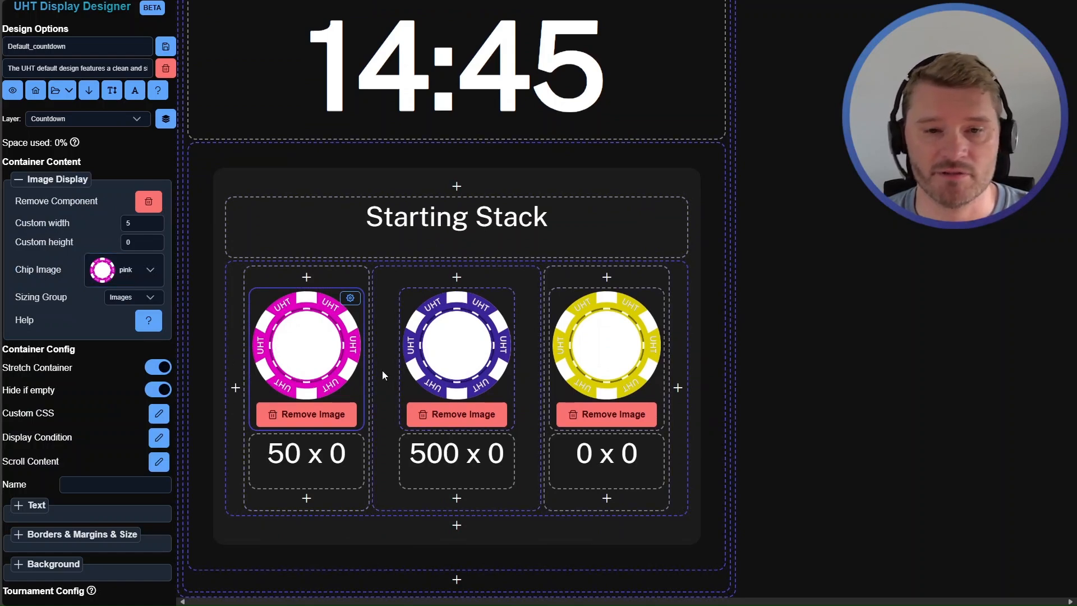
Step: Load the Default_chips design in the designer
{"action": "left_click", "coordinate": [78, 117]}
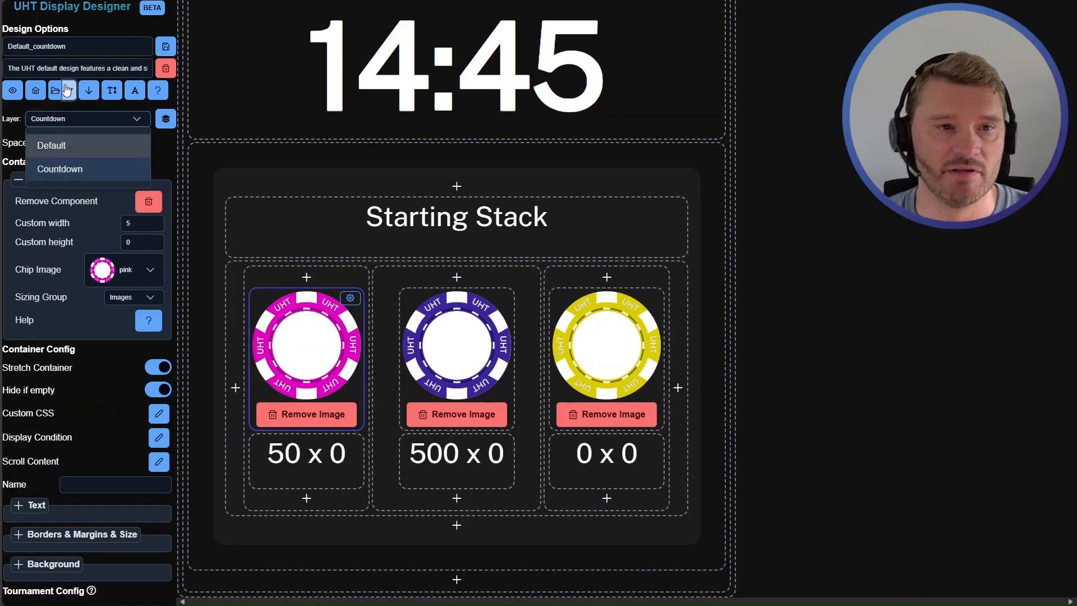
{"action": "left_click", "coordinate": [68, 90]}
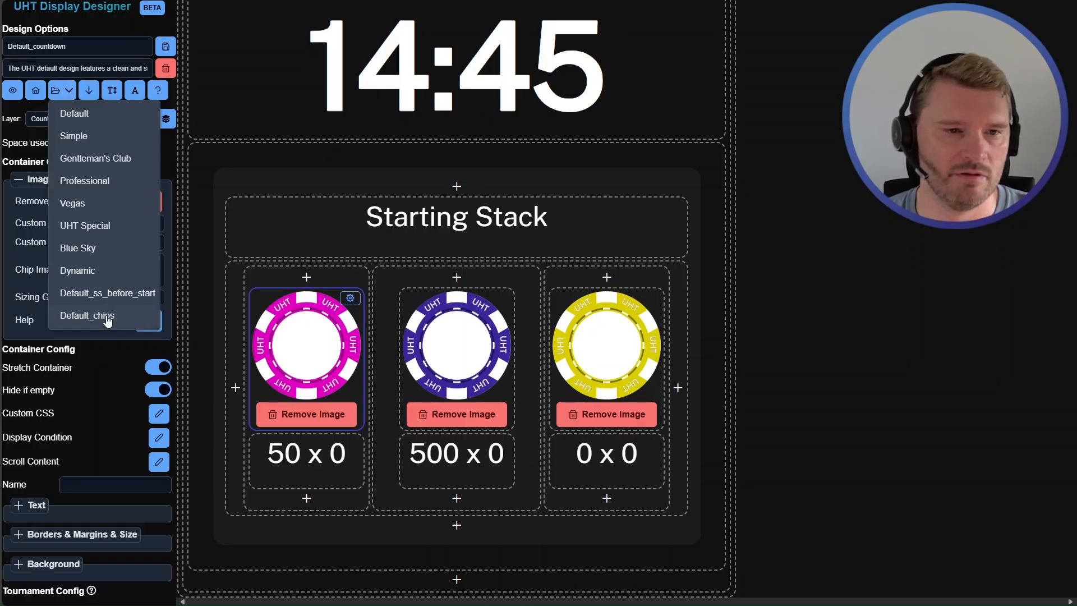
{"action": "left_click", "coordinate": [87, 315]}
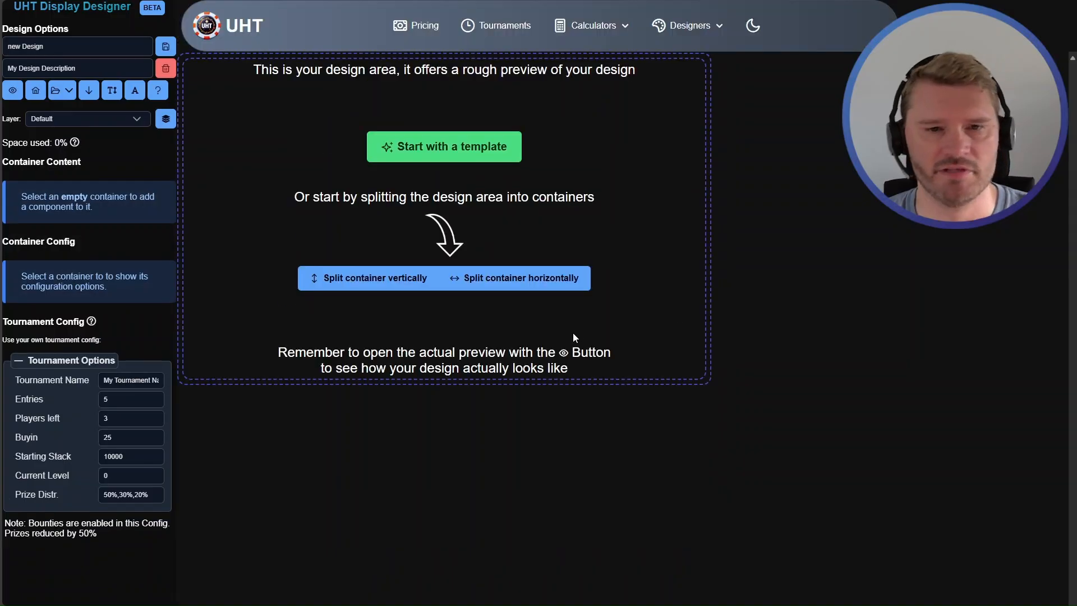
Step: Examine the chip images, preview and layer list of the Default_chips design, and return to the tournament list
{"action": "scroll", "coordinate": [391, 391], "scroll_direction": "down", "scroll_amount": 3}
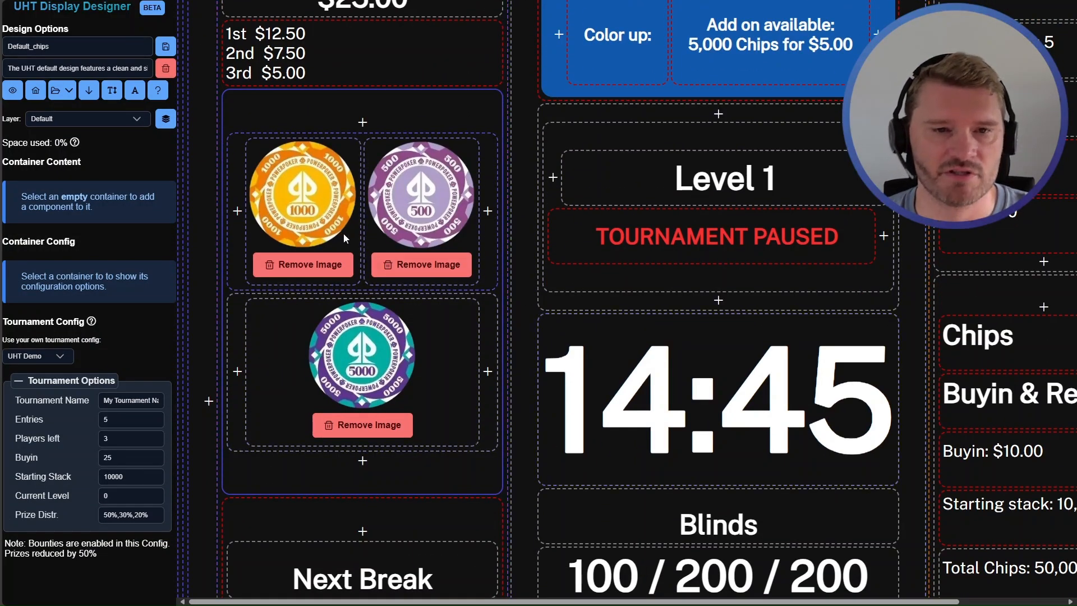
{"action": "scroll", "coordinate": [456, 311], "scroll_direction": "down", "scroll_amount": 5}
{"action": "scroll", "coordinate": [666, 543], "scroll_direction": "up", "scroll_amount": 8}
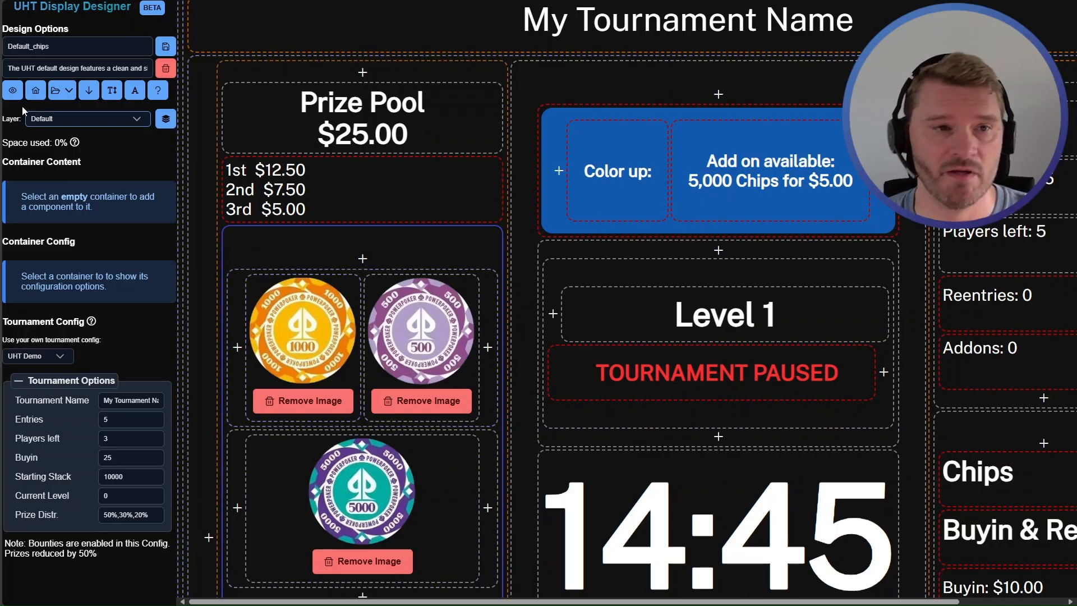
{"action": "left_click", "coordinate": [13, 91]}
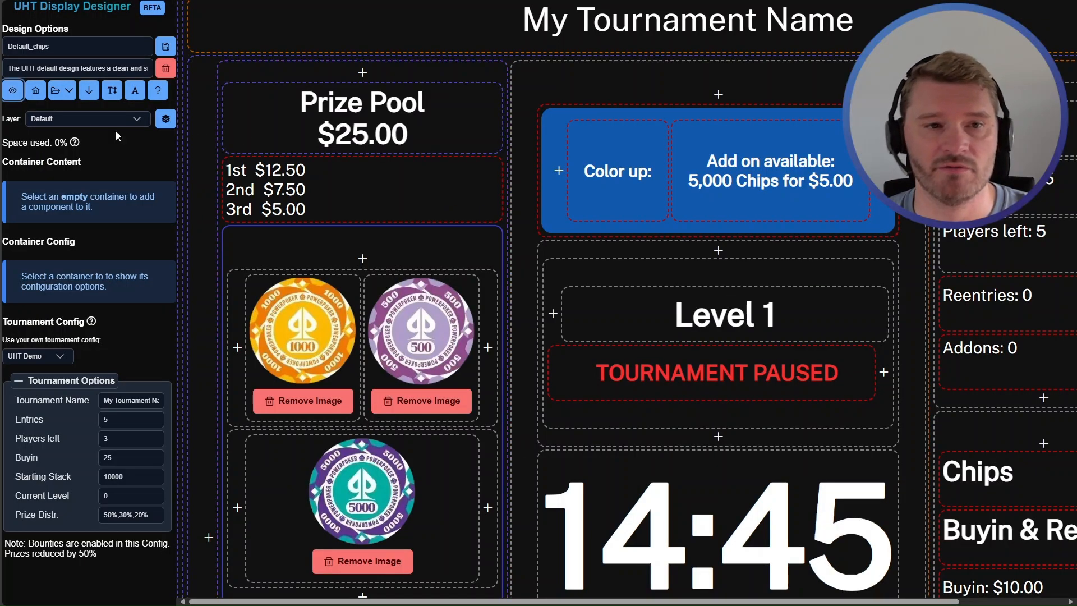
{"action": "left_click", "coordinate": [81, 119]}
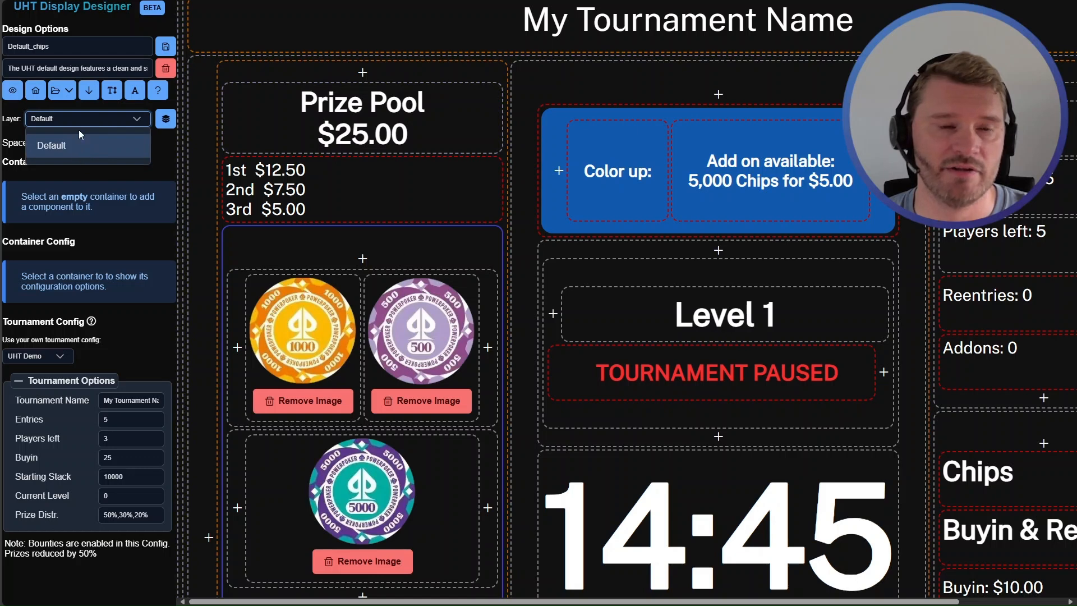
{"action": "left_click", "coordinate": [79, 118]}
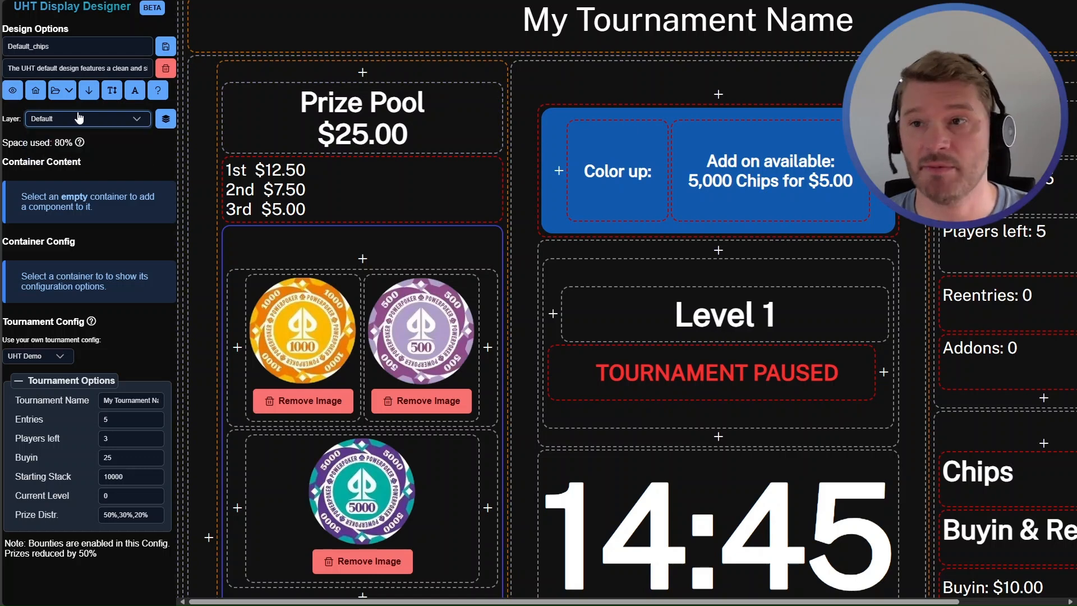
{"action": "scroll", "coordinate": [307, 230], "scroll_direction": "down", "scroll_amount": 2}
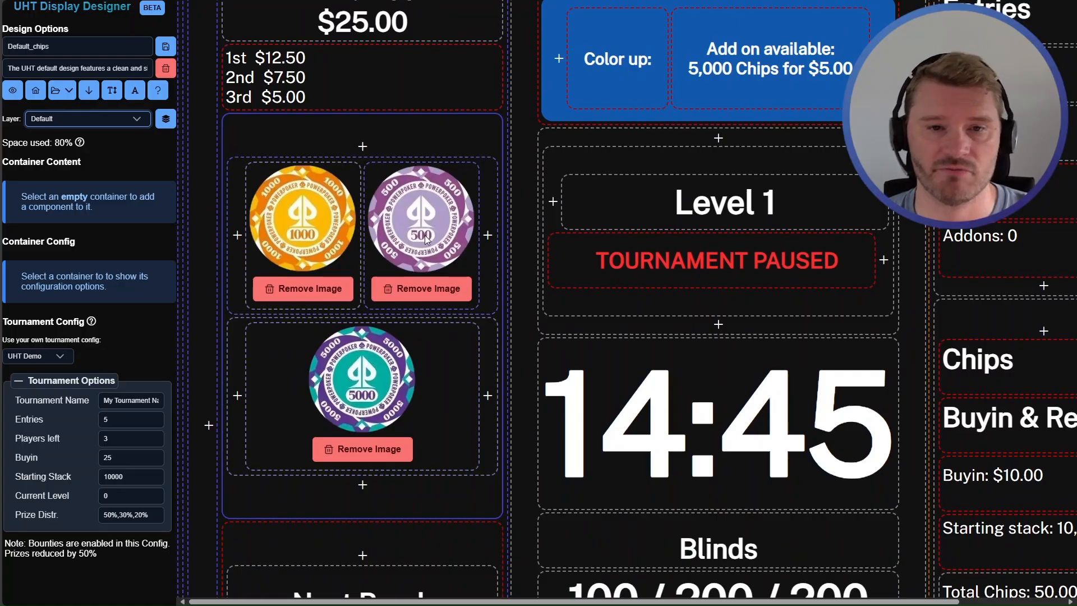
{"action": "scroll", "coordinate": [504, 350], "scroll_direction": "up", "scroll_amount": 1}
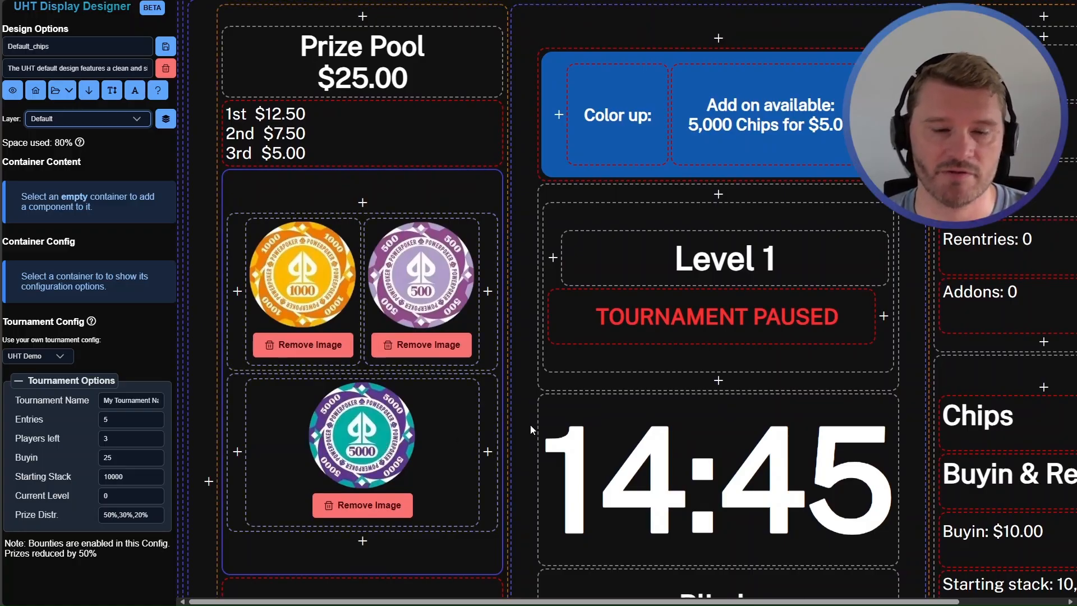
{"action": "scroll", "coordinate": [548, 421], "scroll_direction": "up", "scroll_amount": 2}
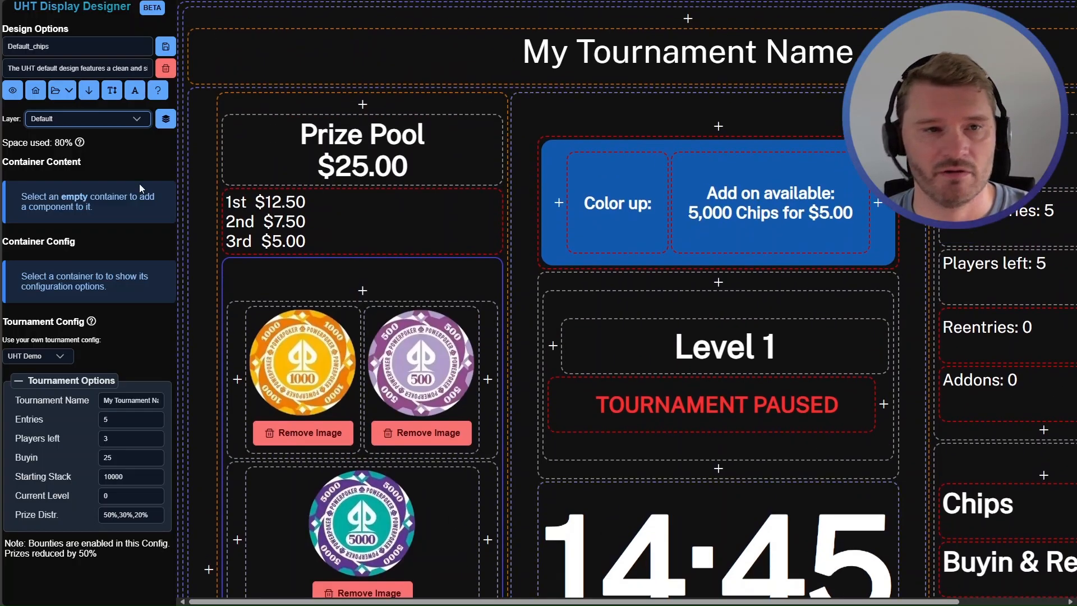
{"action": "scroll", "coordinate": [321, 251], "scroll_direction": "down", "scroll_amount": 4}
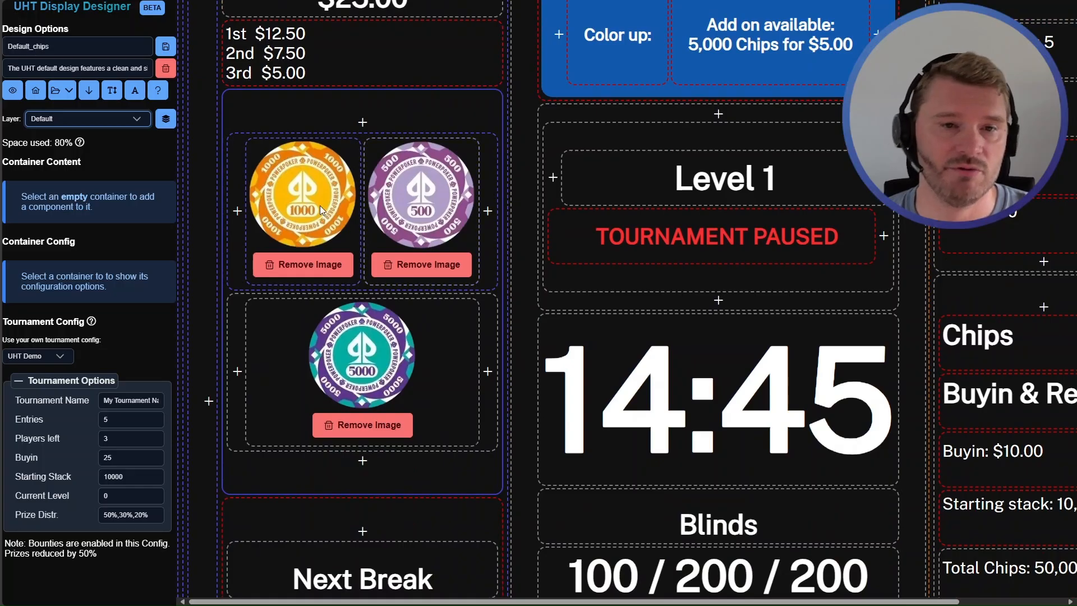
{"action": "left_click", "coordinate": [35, 95]}
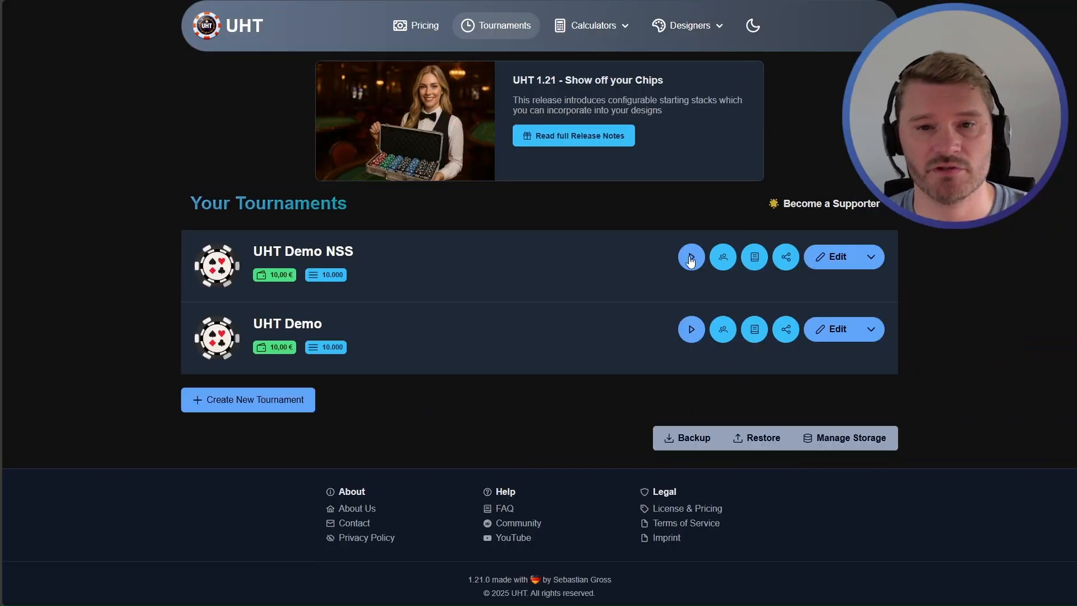